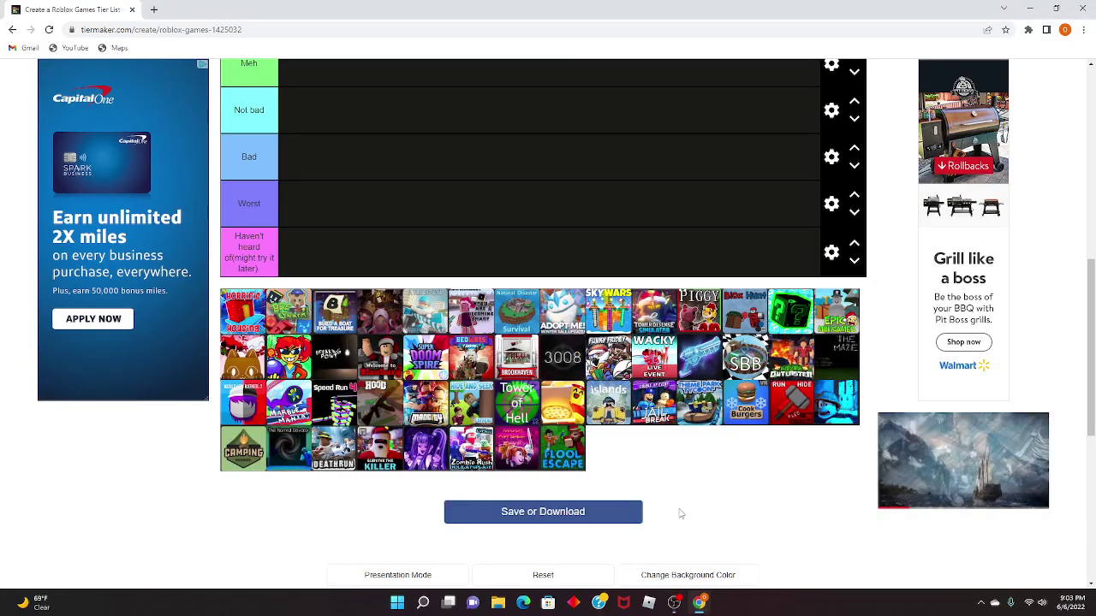
# Browse the game pool and place the first two game icons, one of them in Meh.
pyautogui.scroll(5, 702, 504)
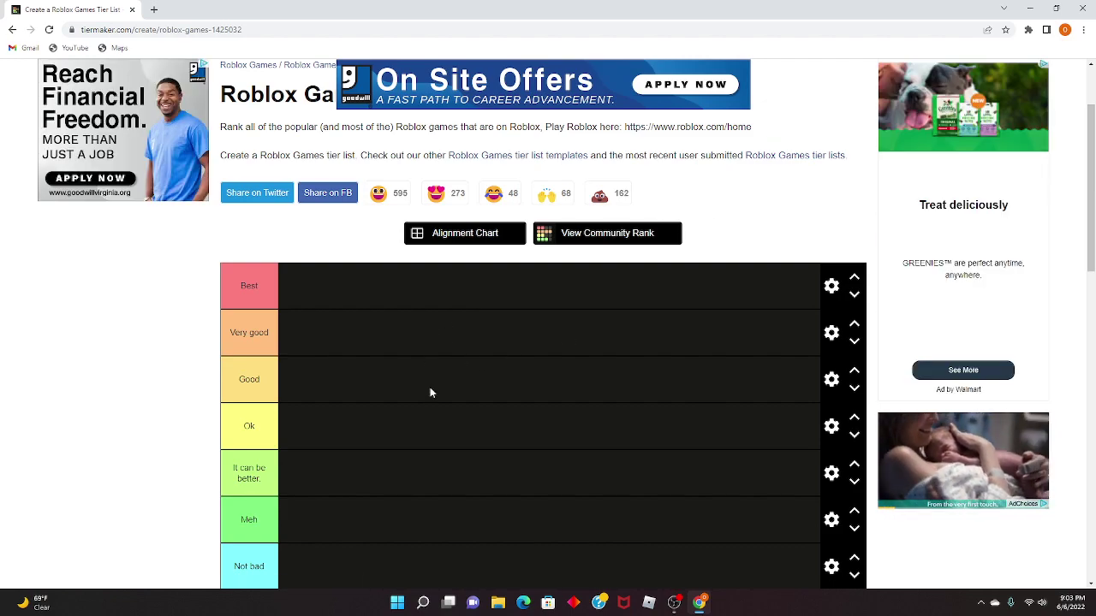
pyautogui.scroll(-1, 402, 402)
pyautogui.scroll(-2, 355, 485)
pyautogui.scroll(1, 355, 485)
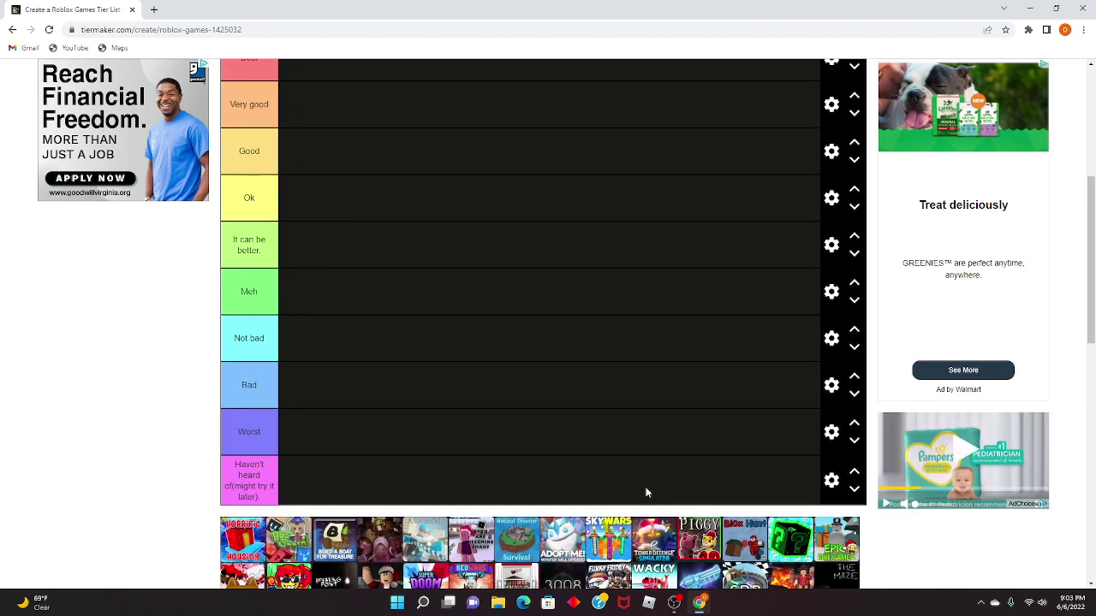
pyautogui.scroll(-1, 648, 451)
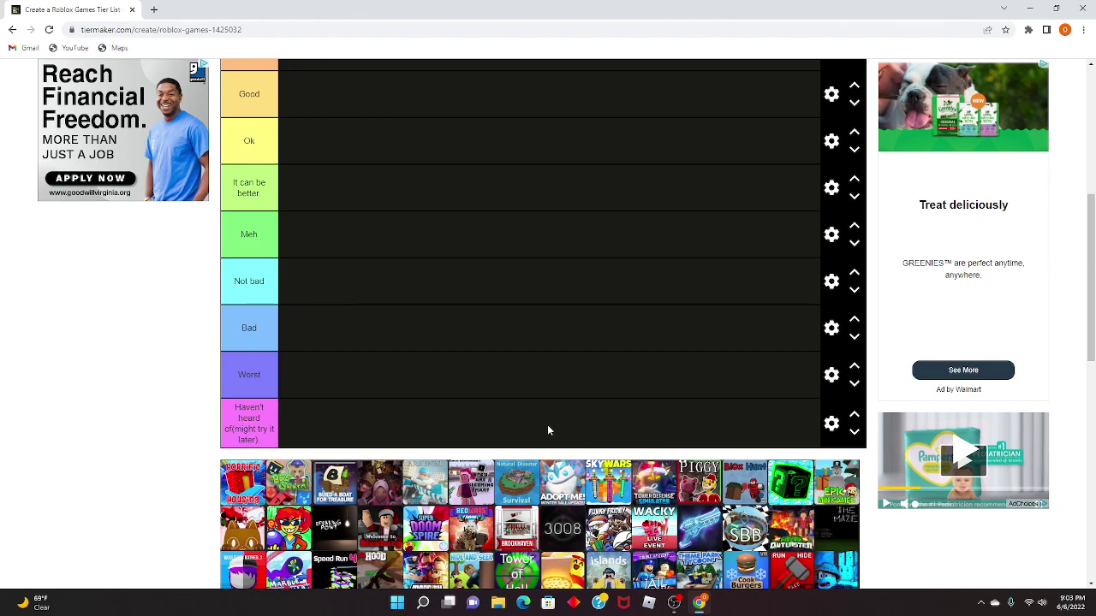
pyautogui.scroll(-2, 548, 431)
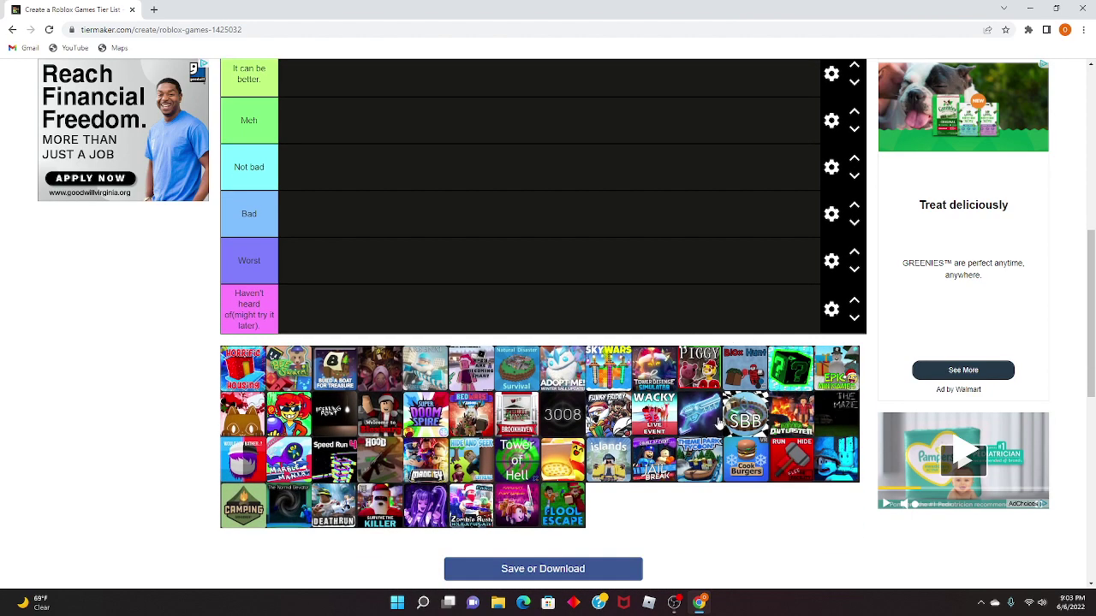
pyautogui.scroll(6, 742, 525)
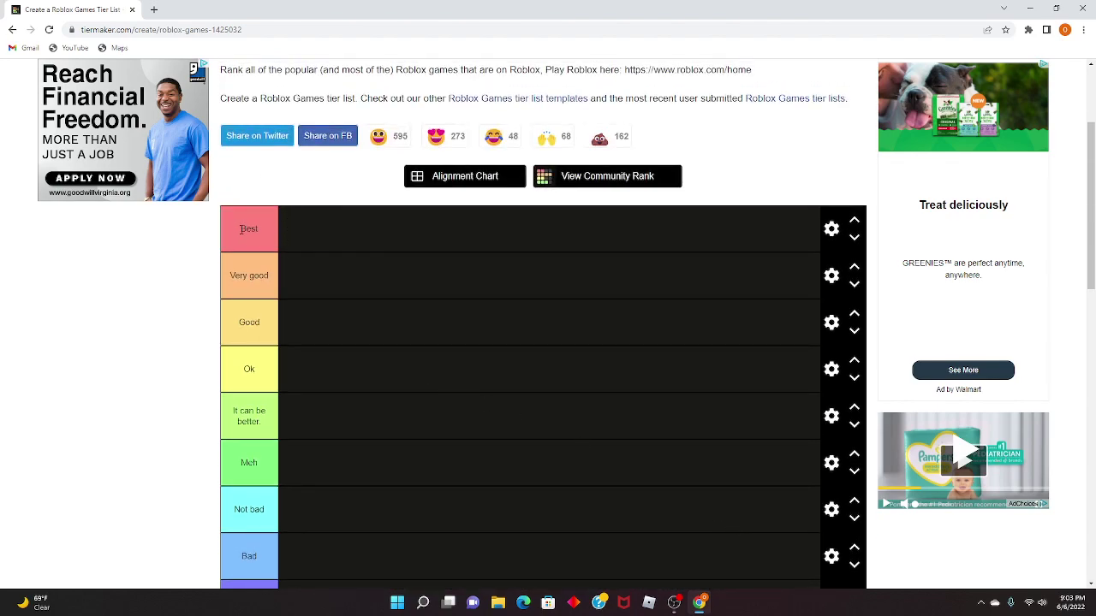
pyautogui.scroll(-1, 214, 394)
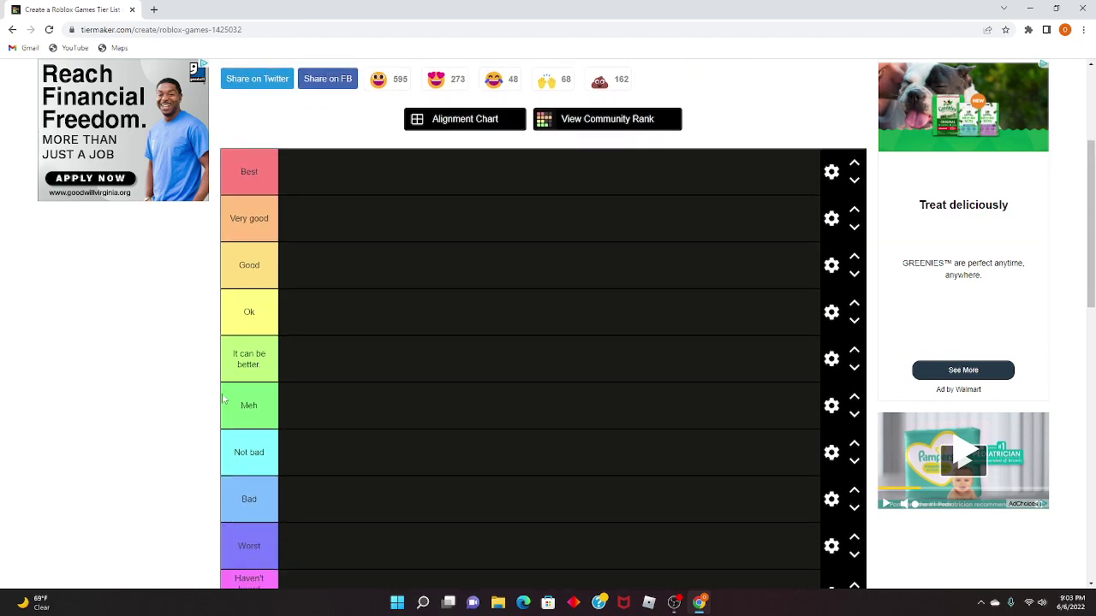
pyautogui.scroll(-1, 163, 419)
pyautogui.scroll(-3, 291, 505)
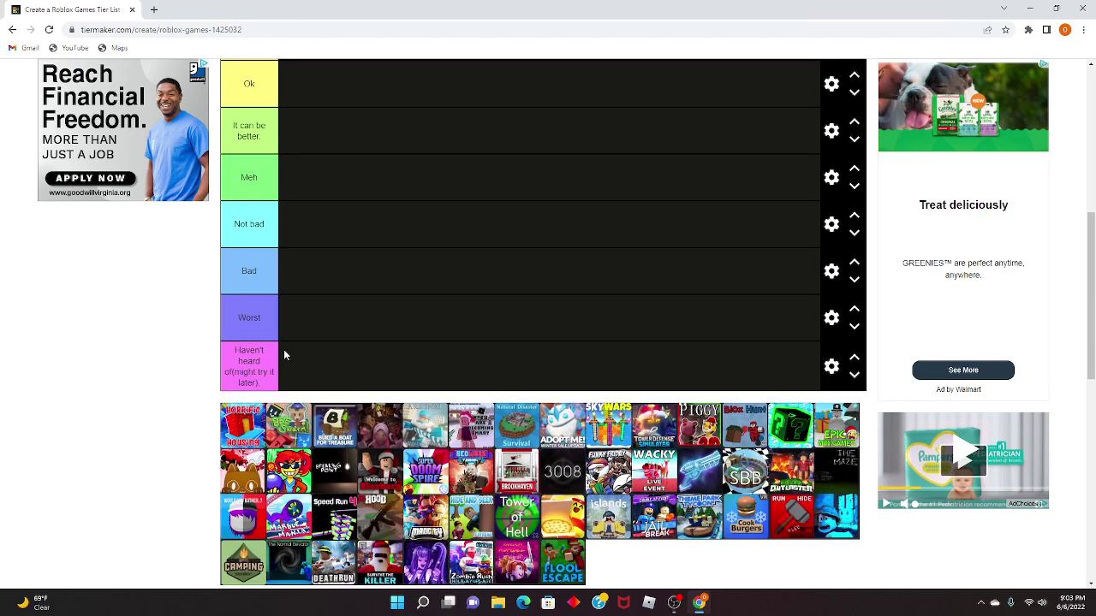
pyautogui.moveTo(242, 425); pyautogui.dragTo(302, 310)
pyautogui.scroll(2, 369, 313)
pyautogui.scroll(2, 273, 320)
pyautogui.scroll(-3, 311, 285)
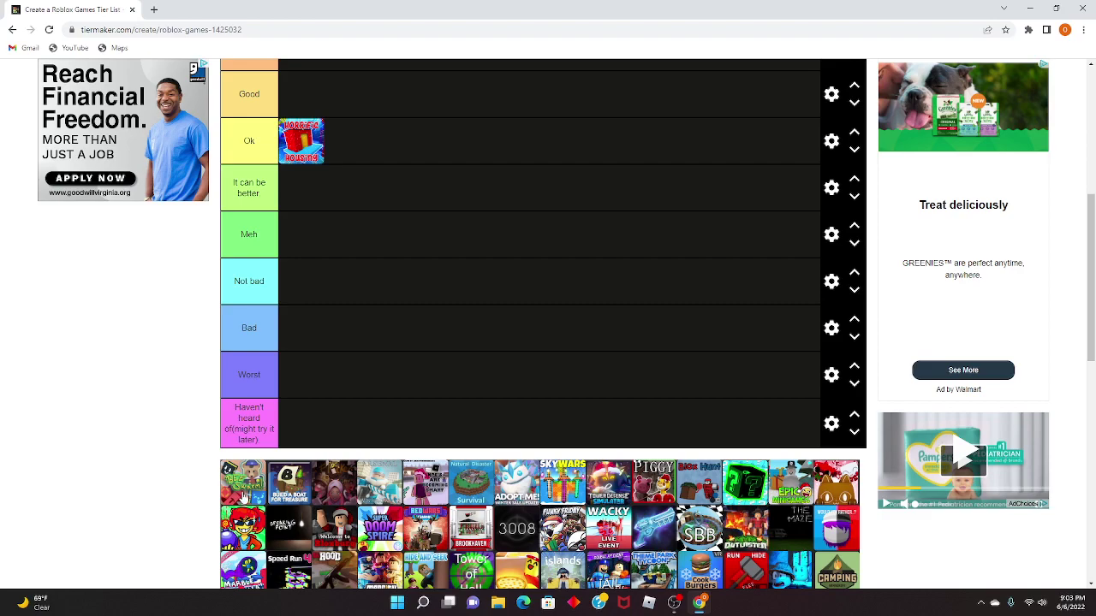
pyautogui.moveTo(244, 495); pyautogui.dragTo(363, 254)
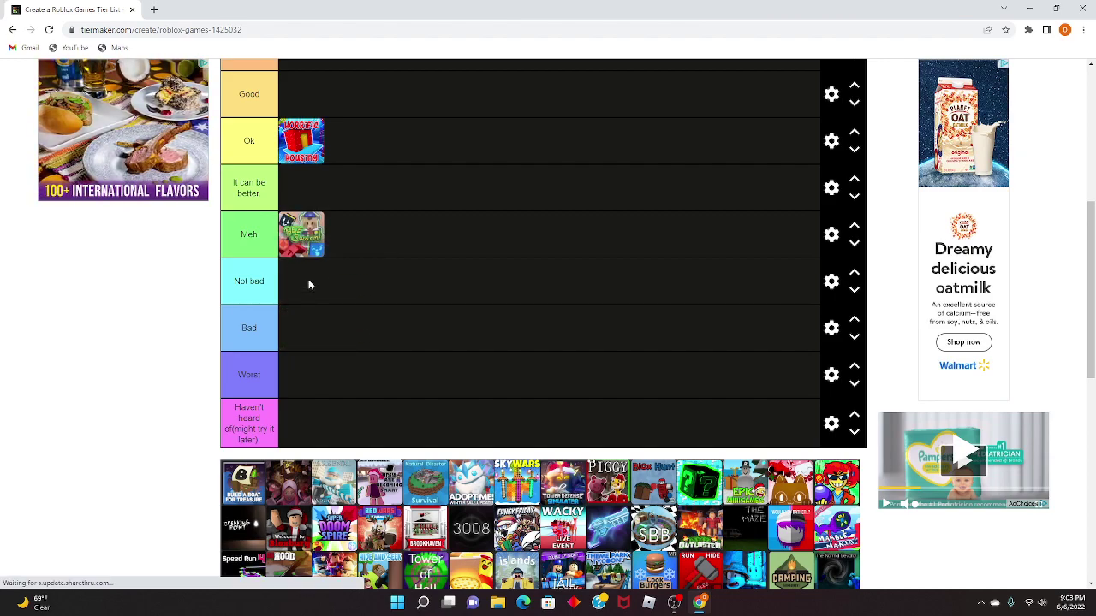
# Rank Build a Boat for Treasure as Good and place two more games into tiers.
pyautogui.moveTo(244, 482); pyautogui.dragTo(369, 223)
pyautogui.scroll(2, 444, 279)
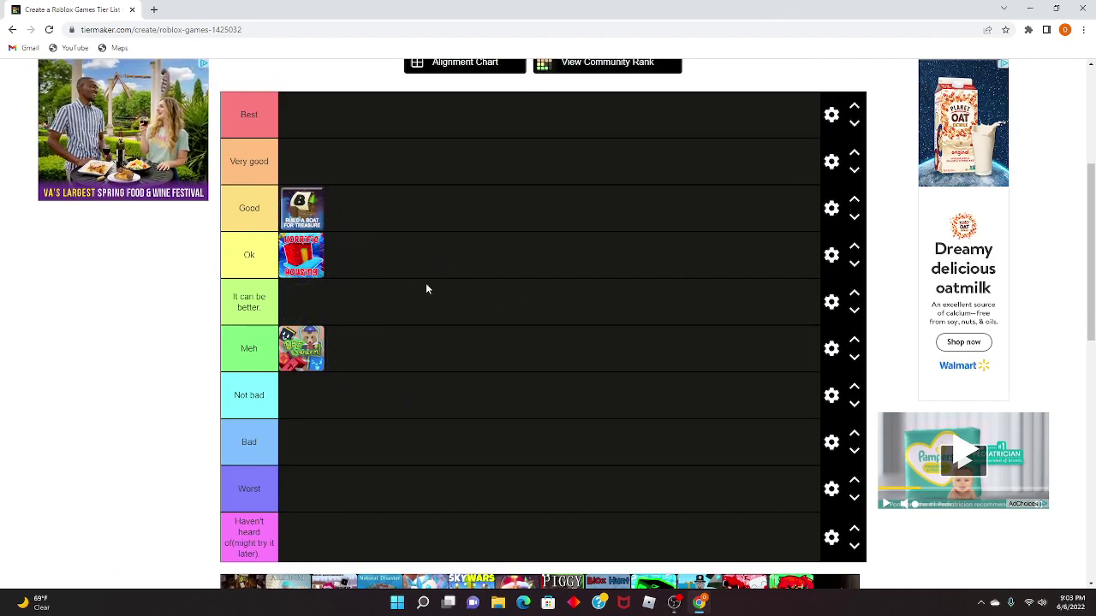
pyautogui.scroll(-4, 425, 289)
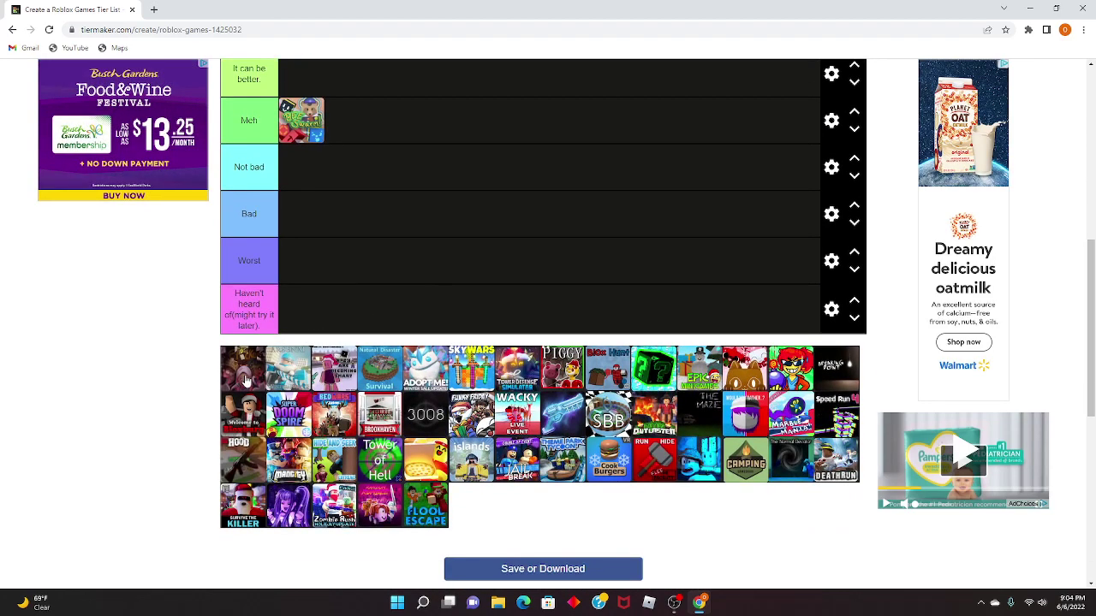
pyautogui.scroll(2, 420, 231)
pyautogui.moveTo(249, 377); pyautogui.dragTo(360, 169)
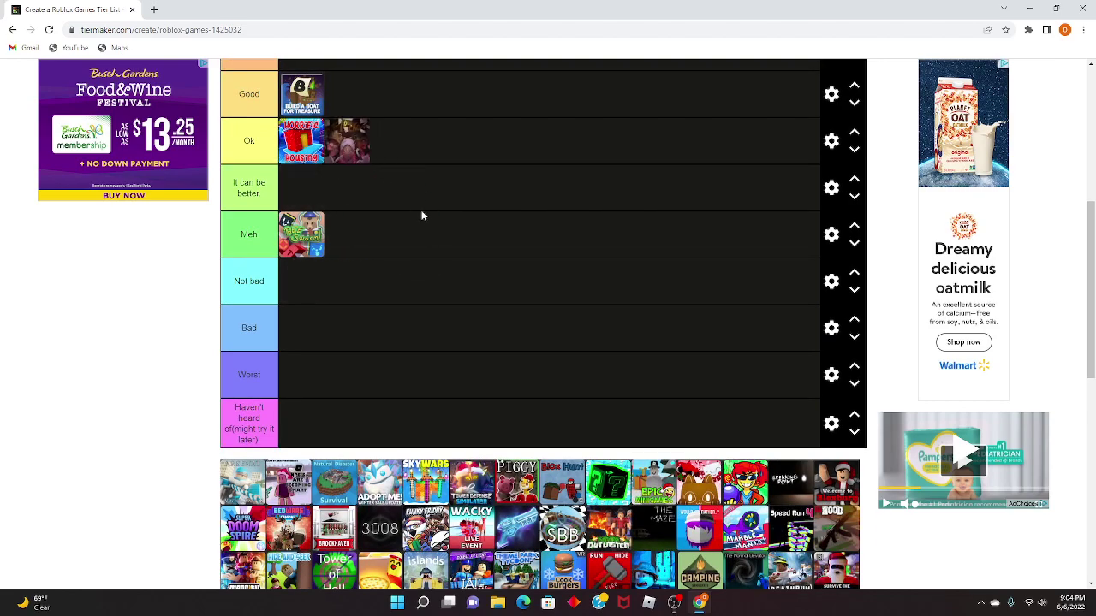
pyautogui.scroll(-2, 435, 283)
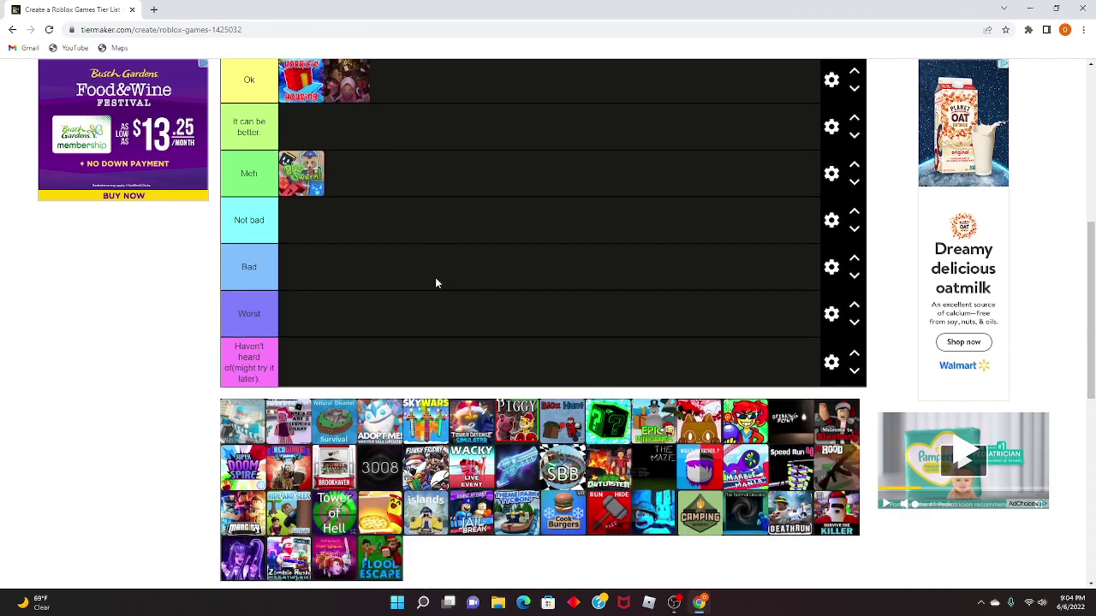
pyautogui.moveTo(241, 373); pyautogui.dragTo(371, 174)
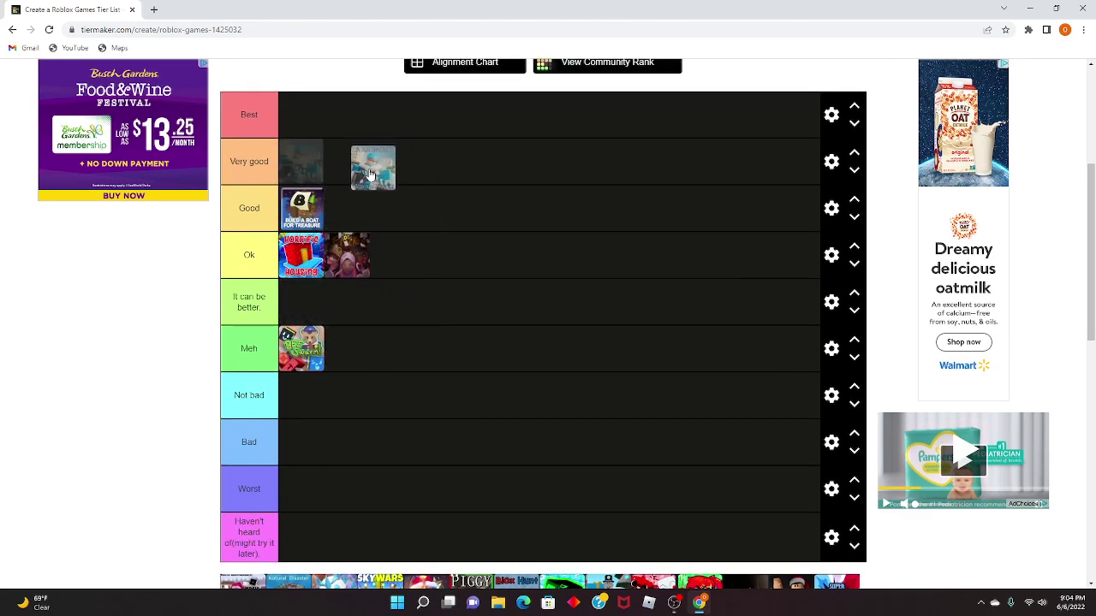
# Place more games, including Skywars in Not bad and Adopt Me in Worst.
pyautogui.scroll(-3, 299, 392)
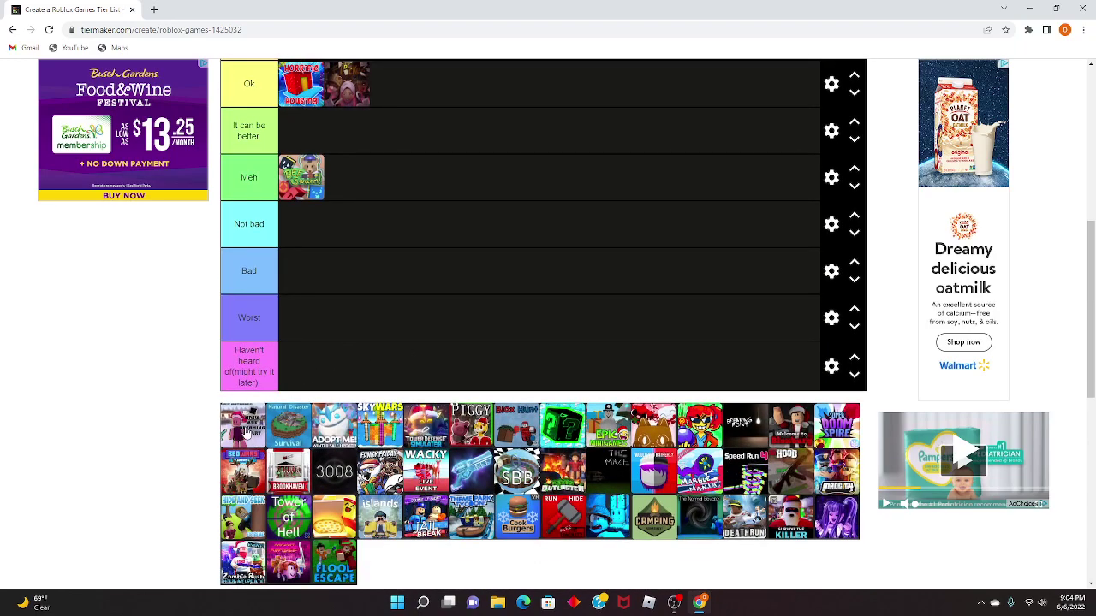
pyautogui.moveTo(245, 434); pyautogui.dragTo(455, 294)
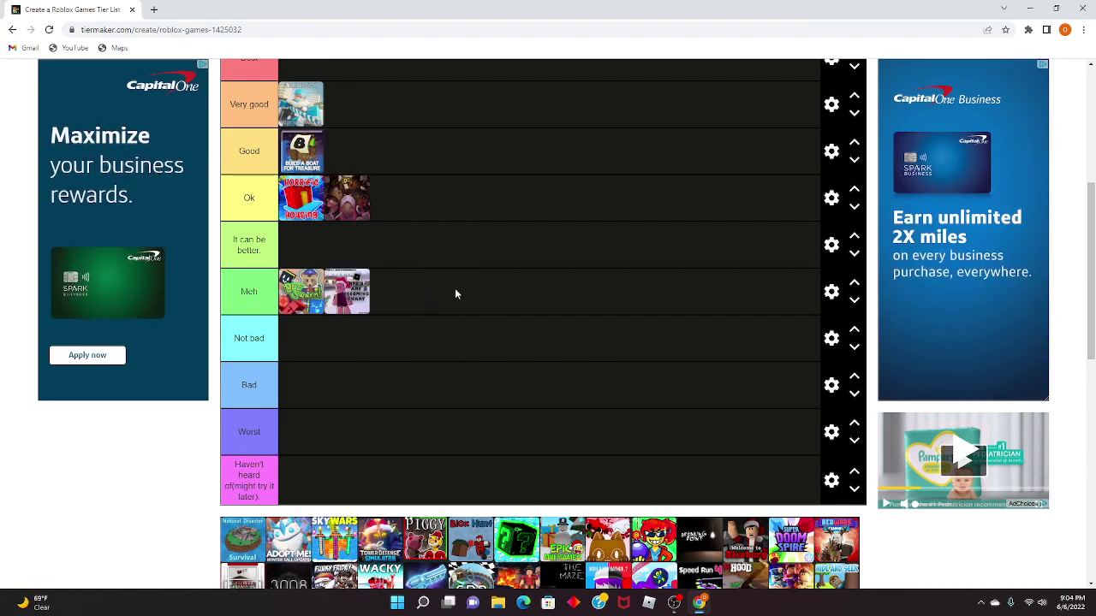
pyautogui.scroll(-1, 454, 294)
pyautogui.moveTo(248, 415); pyautogui.dragTo(359, 188)
pyautogui.scroll(2, 369, 364)
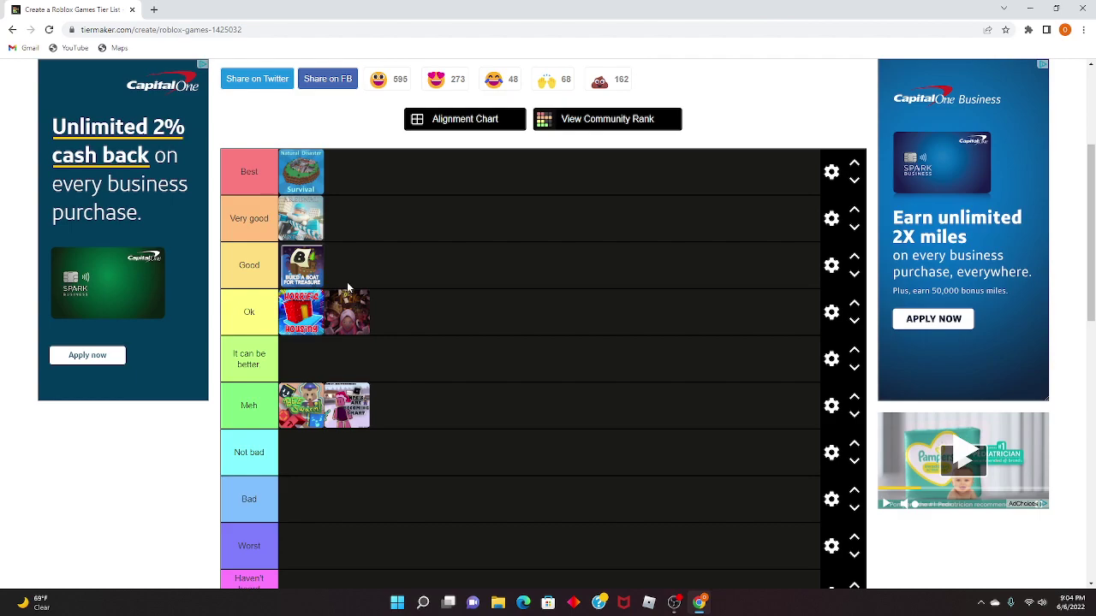
pyautogui.scroll(-1, 415, 273)
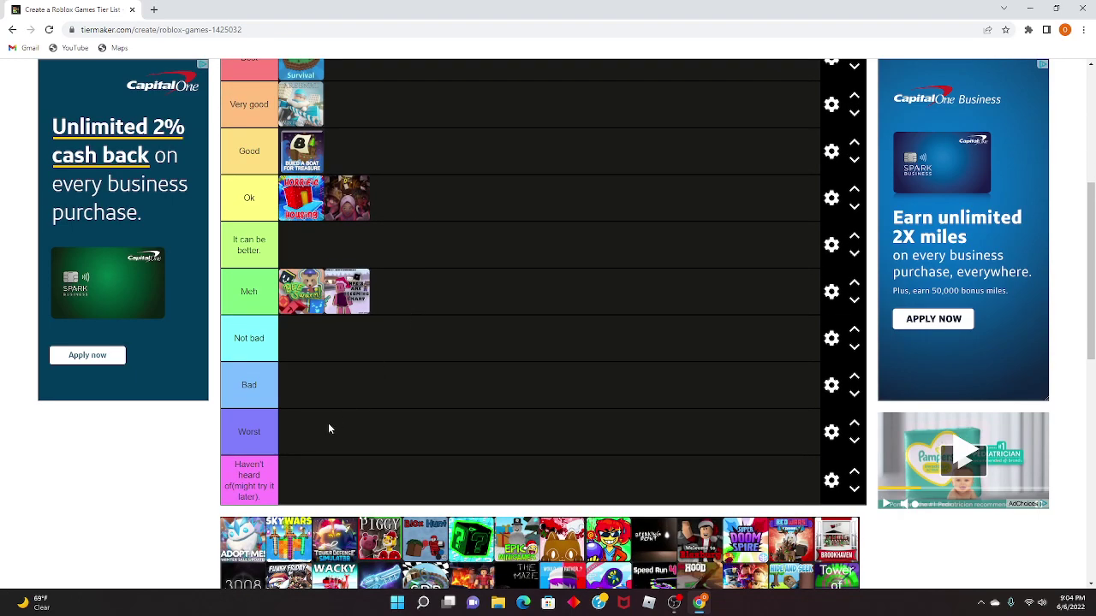
pyautogui.moveTo(242, 539); pyautogui.dragTo(418, 445)
pyautogui.scroll(-3, 526, 340)
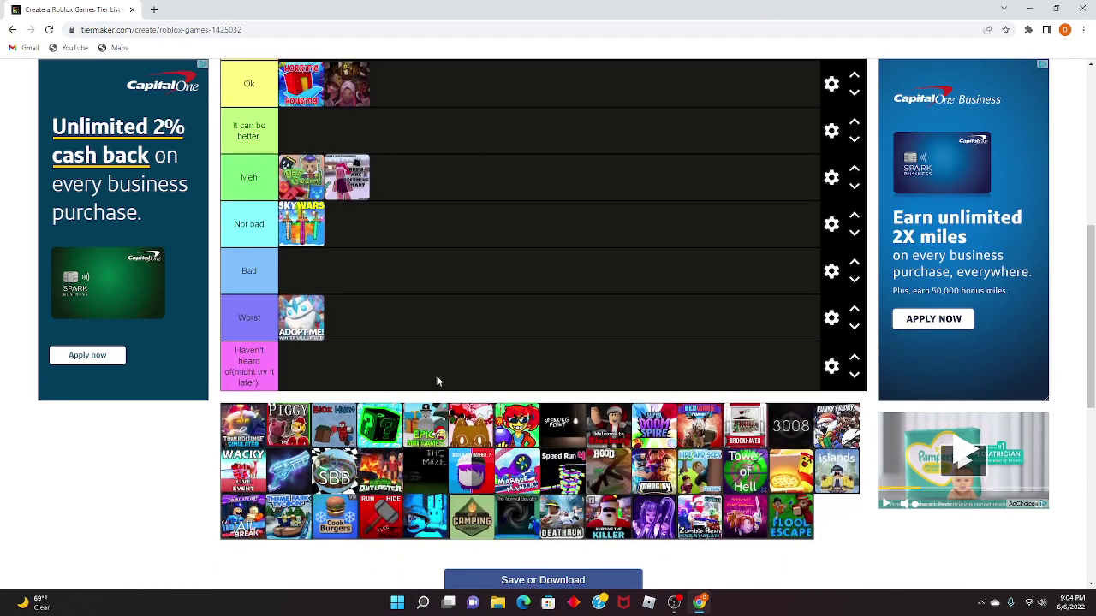
# Rank Tower Defense Simulator as It can be better, and move Blox Hunt from Good up to Very good.
pyautogui.moveTo(246, 437); pyautogui.dragTo(461, 257)
pyautogui.scroll(2, 482, 325)
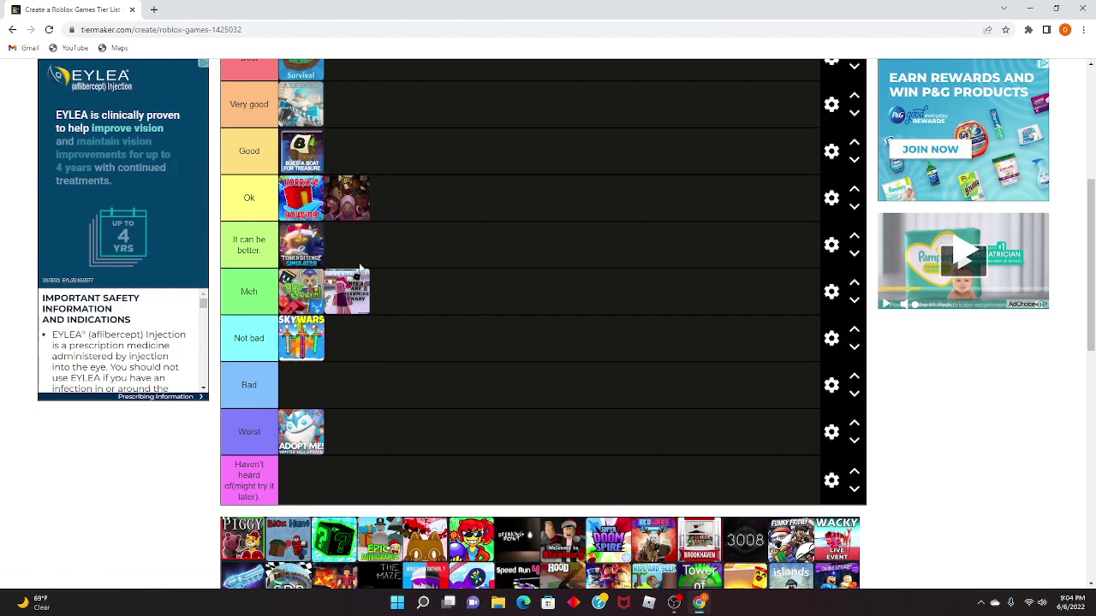
pyautogui.scroll(-1, 428, 298)
pyautogui.moveTo(248, 487); pyautogui.dragTo(471, 344)
pyautogui.scroll(2, 463, 377)
pyautogui.scroll(-2, 484, 325)
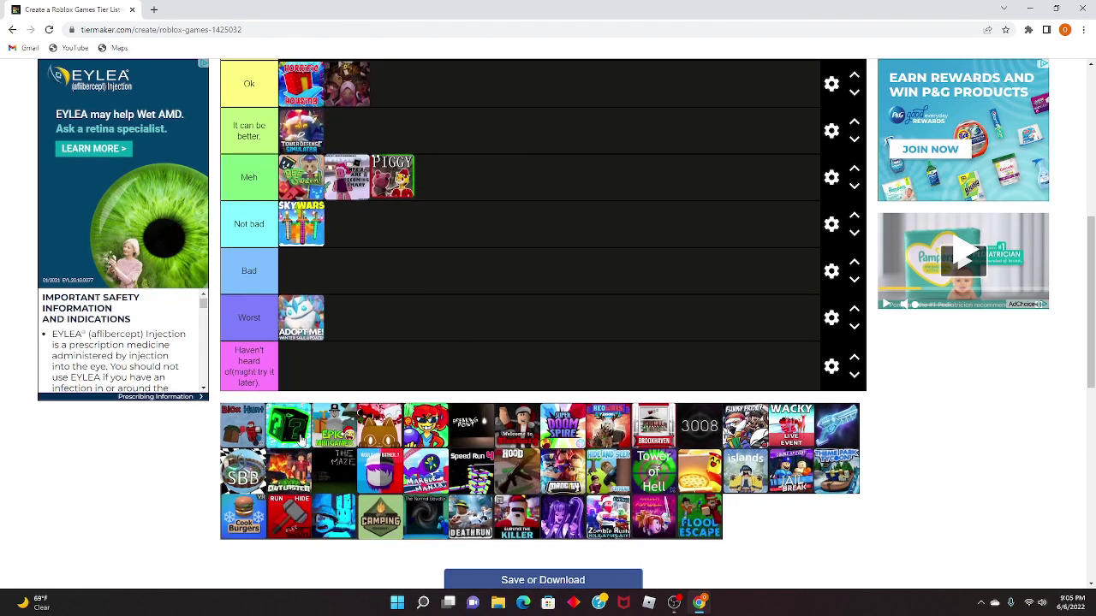
pyautogui.moveTo(238, 428); pyautogui.dragTo(511, 234)
pyautogui.scroll(2, 410, 342)
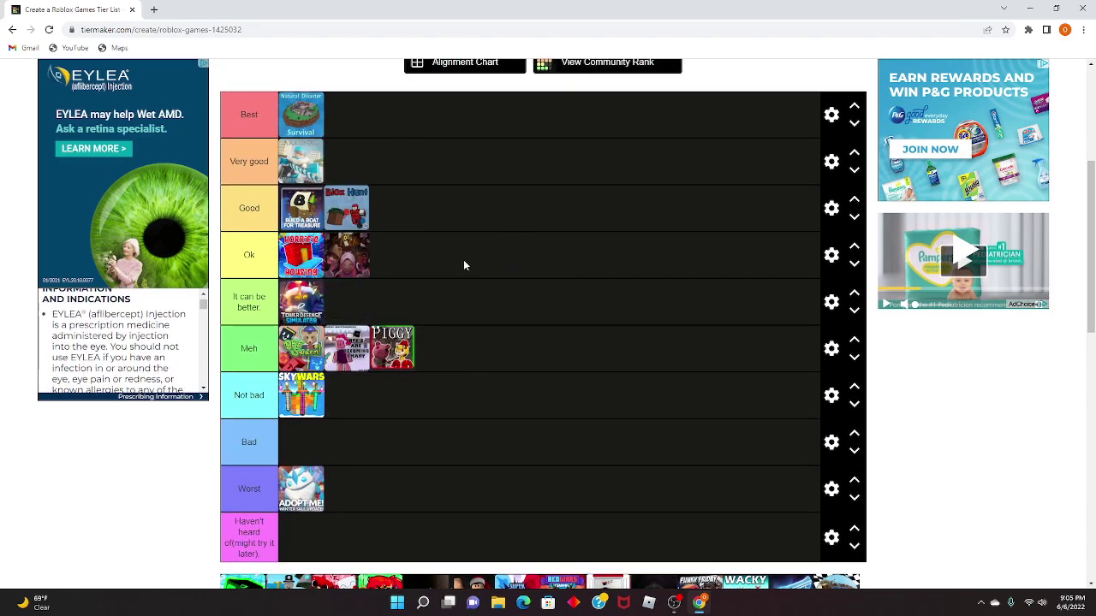
pyautogui.moveTo(361, 204); pyautogui.dragTo(383, 159)
pyautogui.scroll(-3, 407, 202)
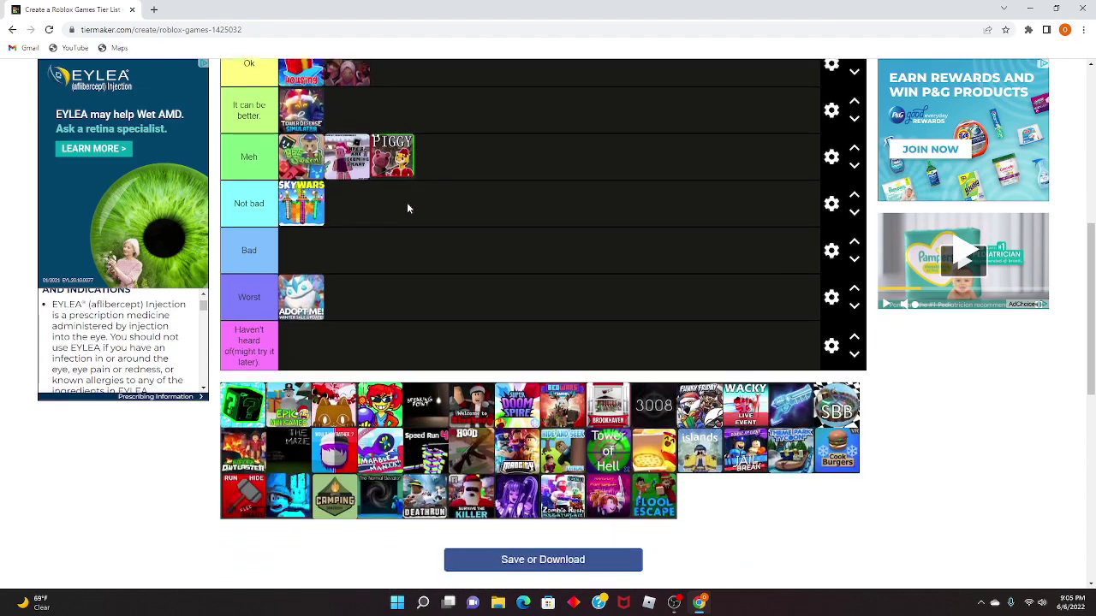
# Put the lucky block game in Haven't heard and place two more games.
pyautogui.moveTo(252, 380); pyautogui.dragTo(375, 313)
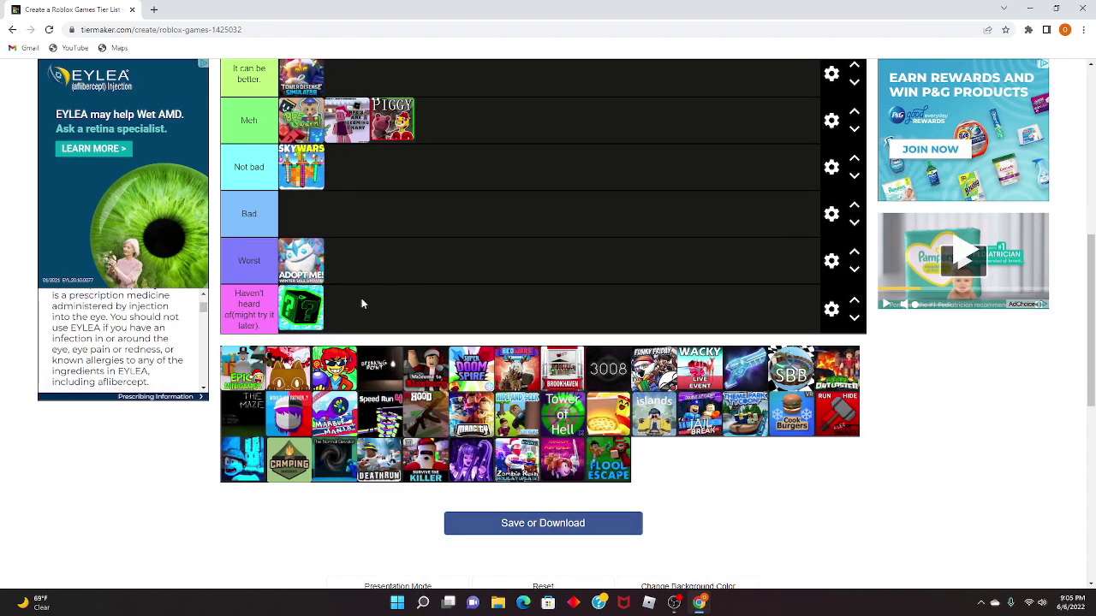
pyautogui.moveTo(228, 369); pyautogui.dragTo(419, 144)
pyautogui.scroll(2, 417, 290)
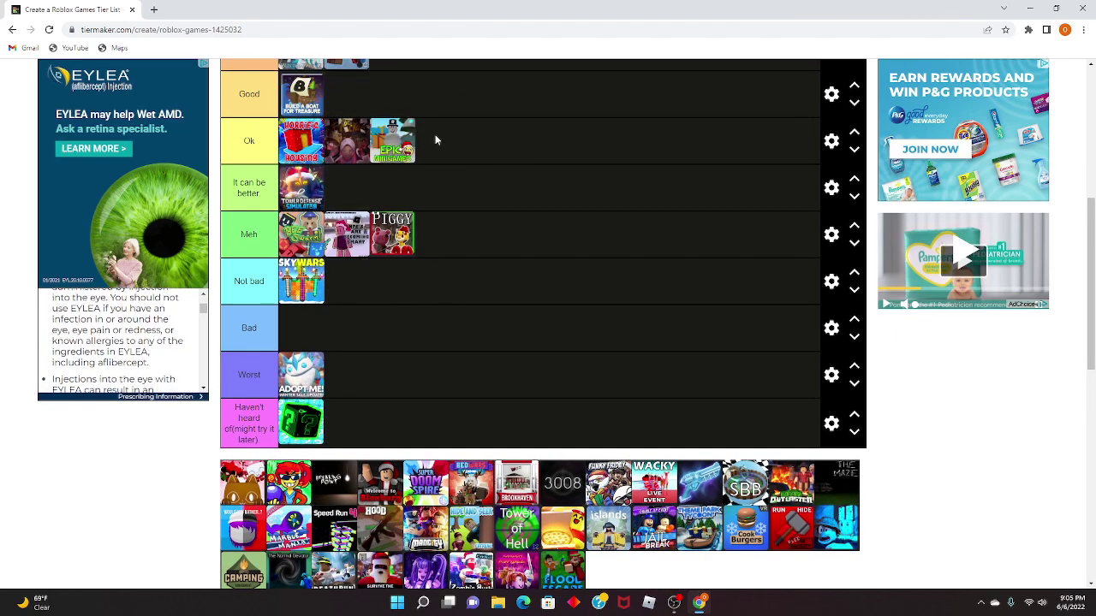
pyautogui.scroll(-2, 477, 264)
pyautogui.moveTo(242, 368); pyautogui.dragTo(533, 245)
pyautogui.scroll(3, 470, 195)
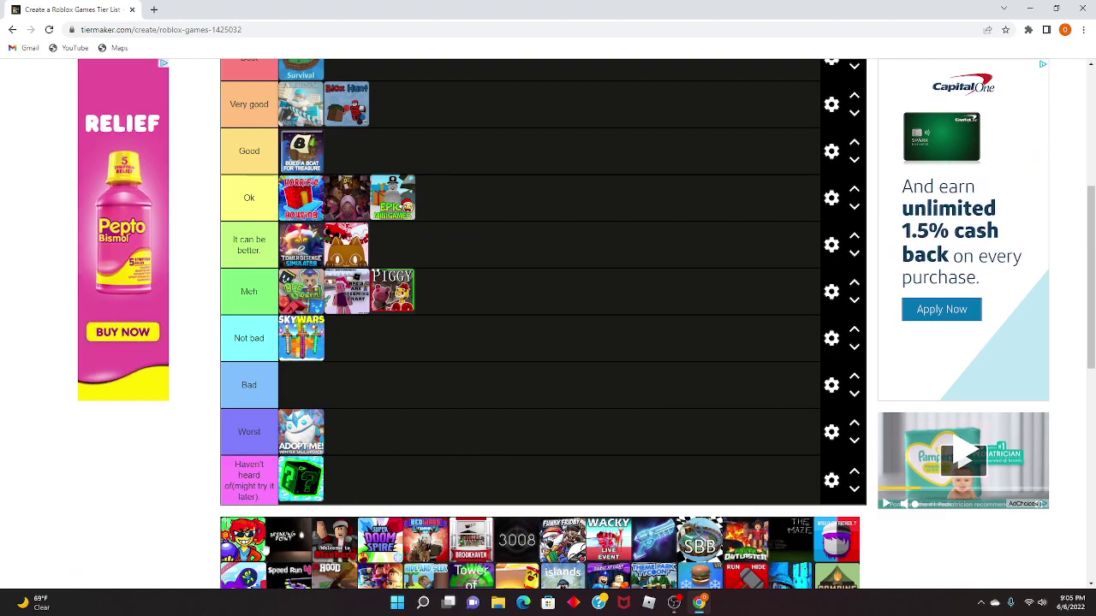
# Rank the red-haired character game as Good, Breaking Point as Not bad, and the next game as Bad.
pyautogui.moveTo(243, 539); pyautogui.dragTo(524, 158)
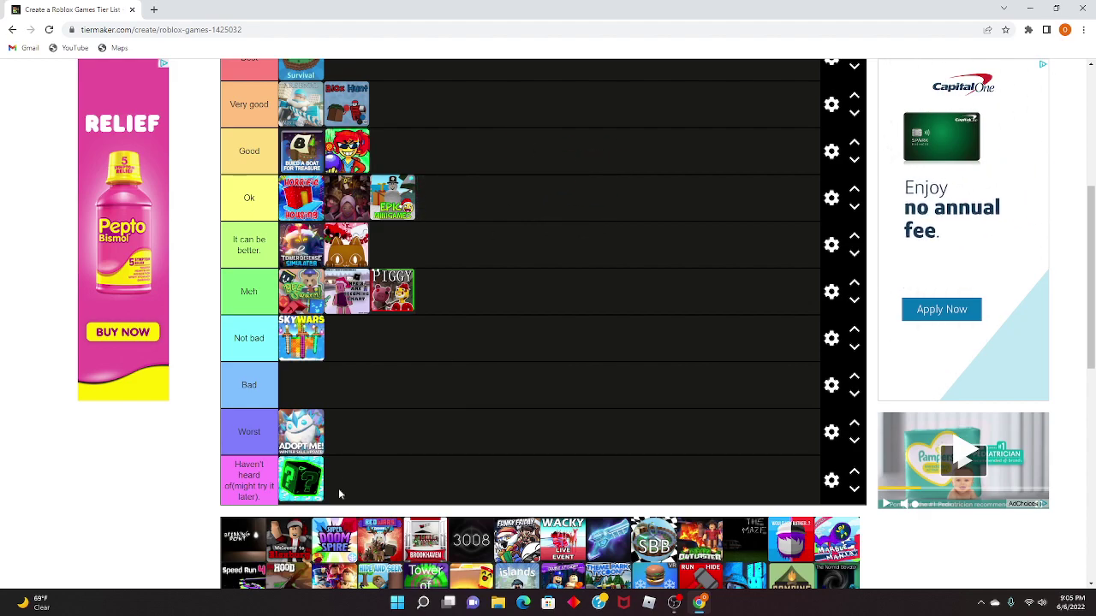
pyautogui.moveTo(243, 540); pyautogui.dragTo(500, 339)
pyautogui.moveTo(350, 340); pyautogui.dragTo(433, 345)
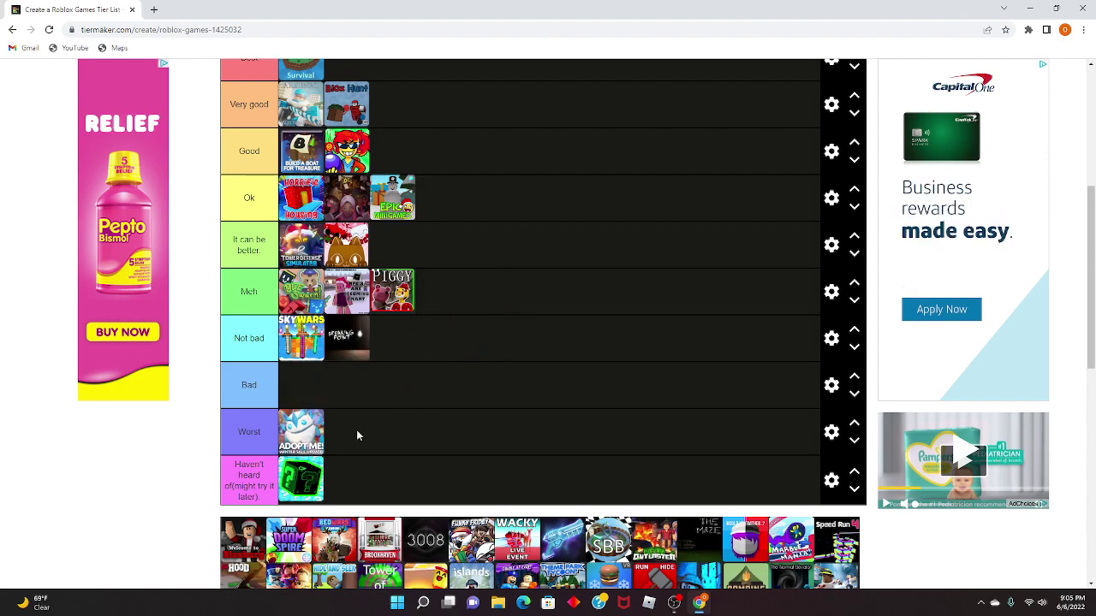
pyautogui.moveTo(255, 543); pyautogui.dragTo(502, 383)
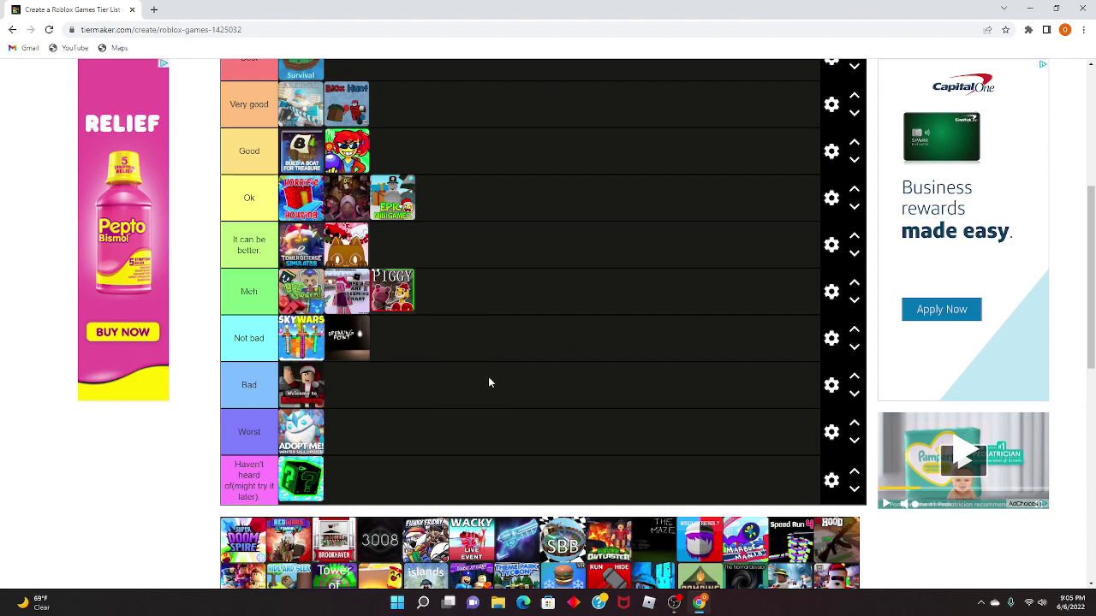
# Put Super Doom Spire in Worst and BedWars in It can be better, then move Brookhaven down to Ok.
pyautogui.moveTo(243, 545); pyautogui.dragTo(378, 489)
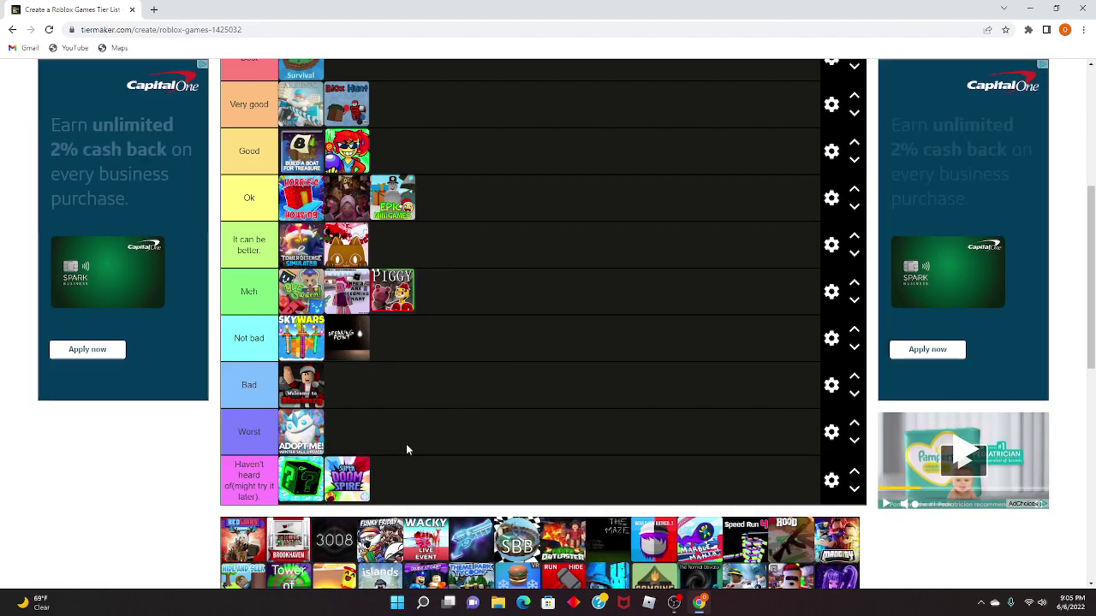
pyautogui.moveTo(243, 541); pyautogui.dragTo(484, 250)
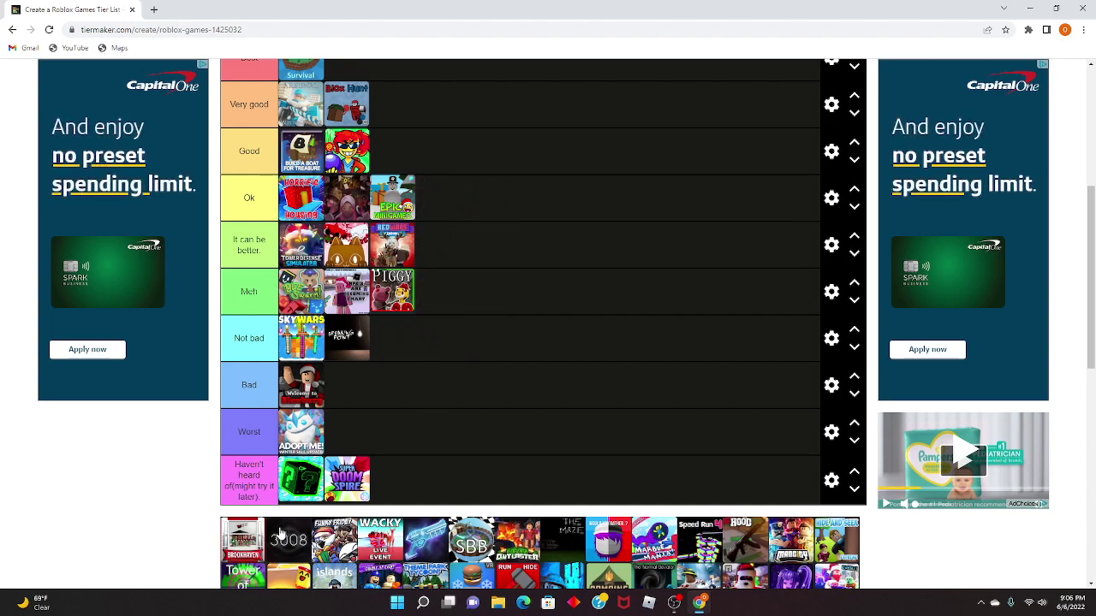
pyautogui.moveTo(244, 538); pyautogui.dragTo(475, 268)
pyautogui.scroll(1, 499, 384)
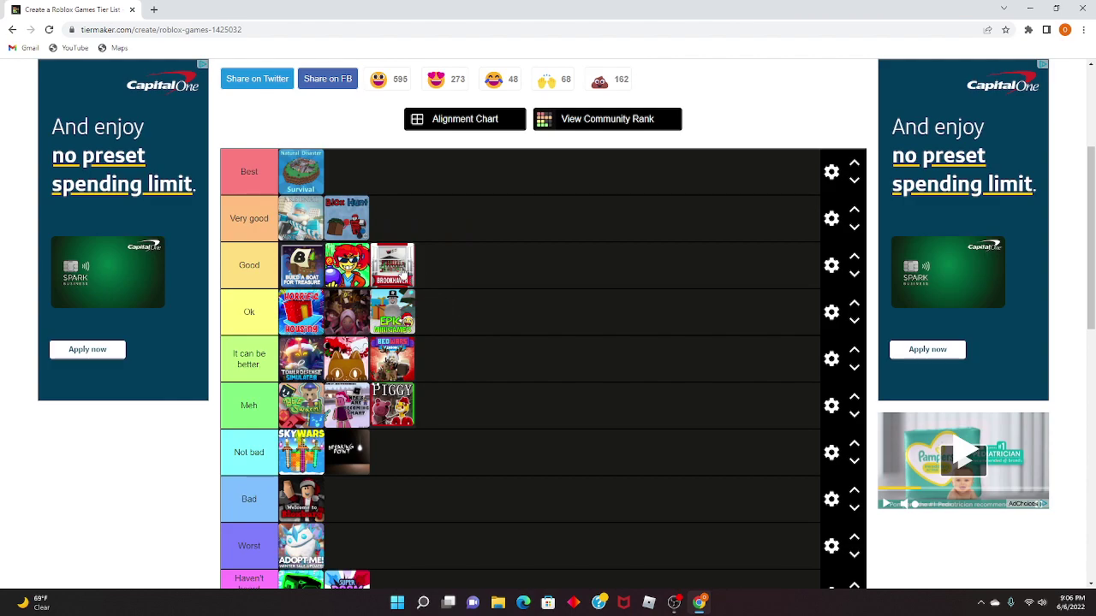
pyautogui.moveTo(402, 274); pyautogui.dragTo(485, 327)
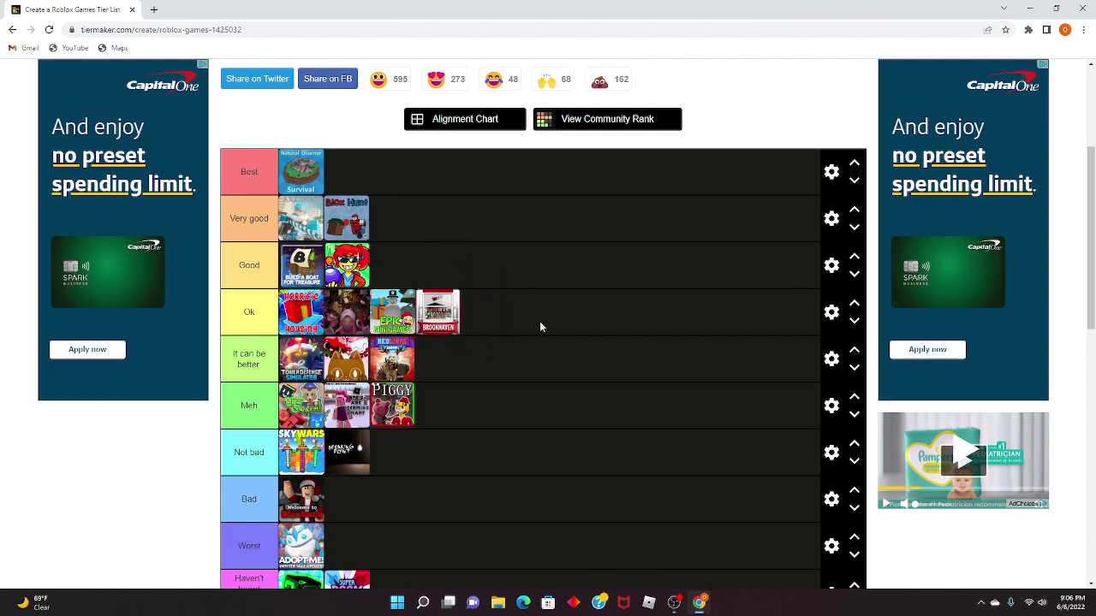
# Place 3008 in Not bad, Funky Friday in Worst, Wacky Live Event in Haven't heard, and the gun game in Very good.
pyautogui.scroll(-3, 565, 321)
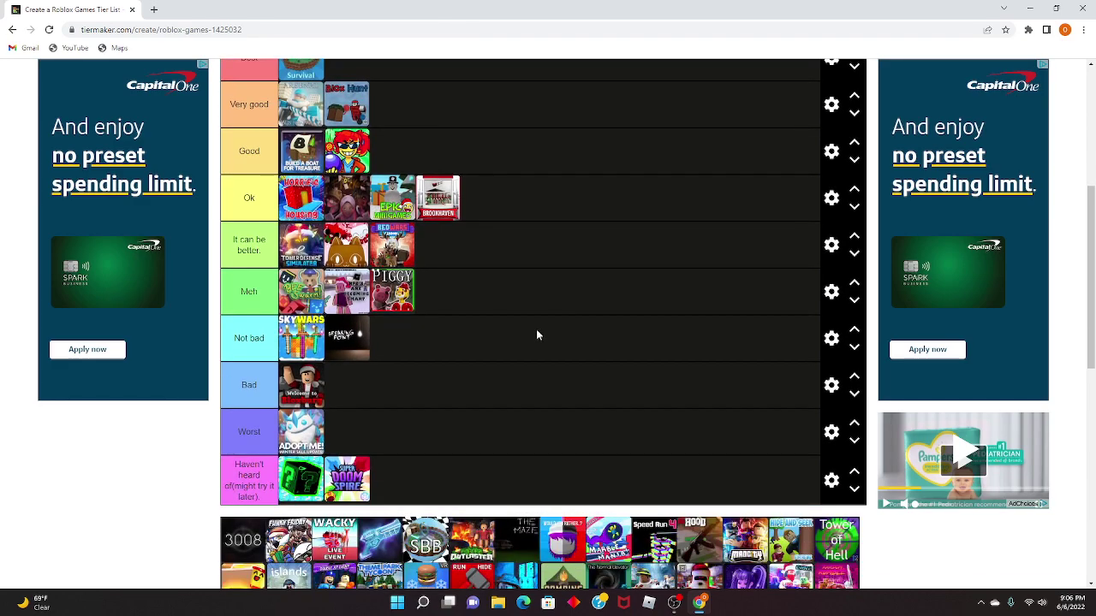
pyautogui.moveTo(241, 489); pyautogui.dragTo(510, 341)
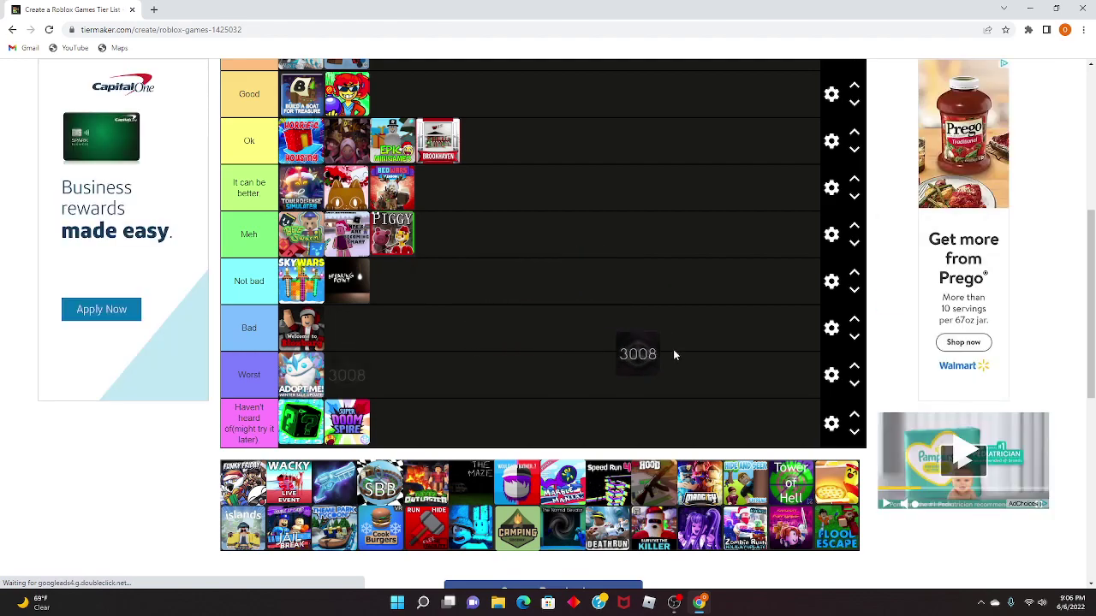
pyautogui.moveTo(451, 305); pyautogui.dragTo(473, 341)
pyautogui.scroll(1, 472, 317)
pyautogui.scroll(-1, 548, 330)
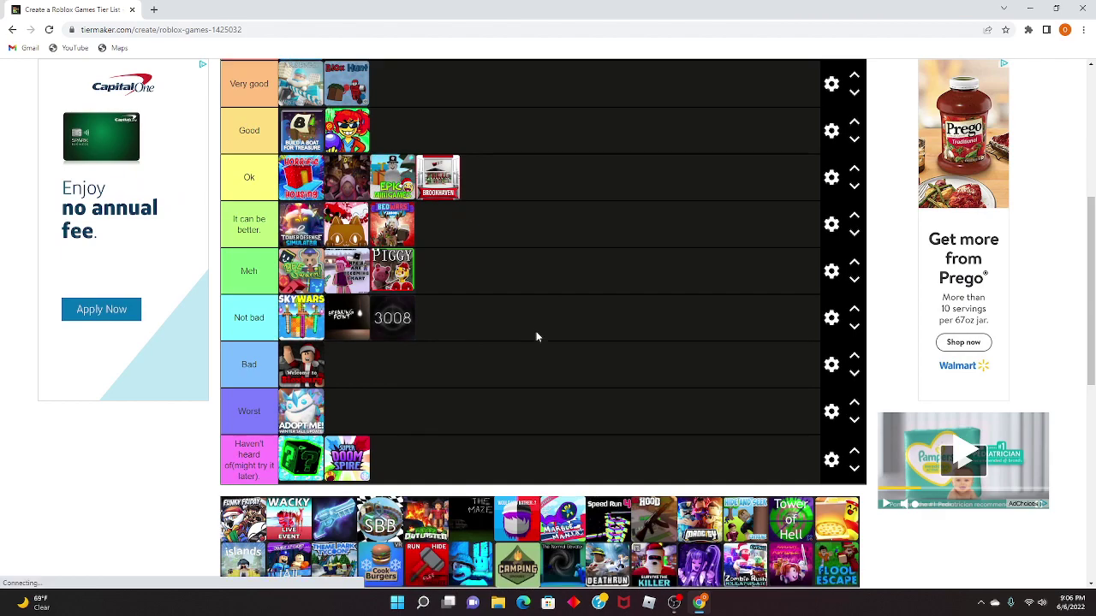
pyautogui.moveTo(239, 491); pyautogui.dragTo(388, 412)
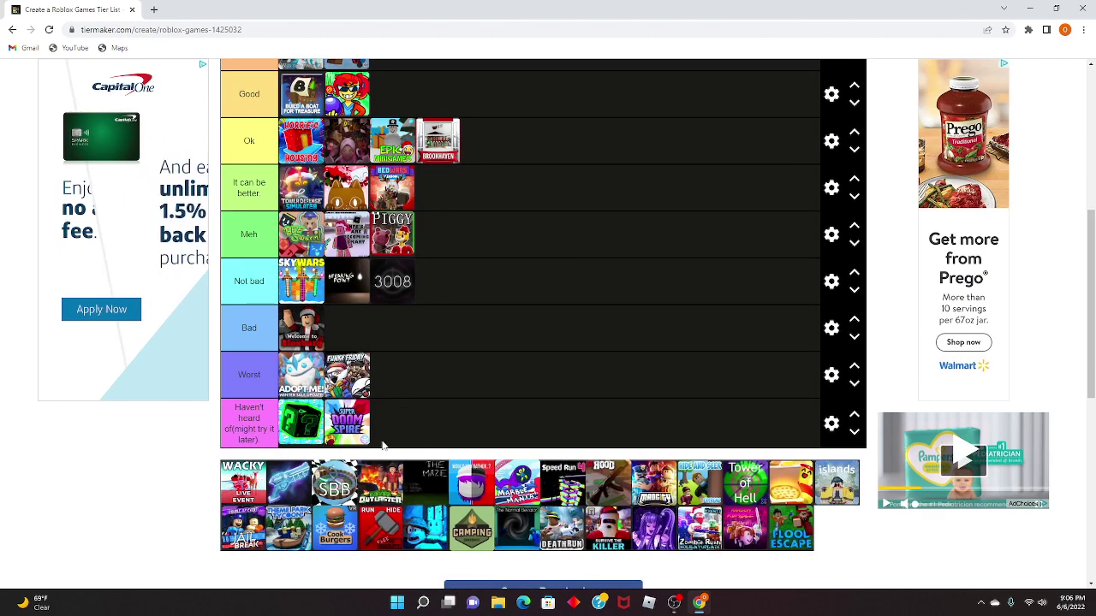
pyautogui.moveTo(243, 482); pyautogui.dragTo(444, 418)
pyautogui.moveTo(237, 502); pyautogui.dragTo(424, 224)
pyautogui.scroll(2, 471, 368)
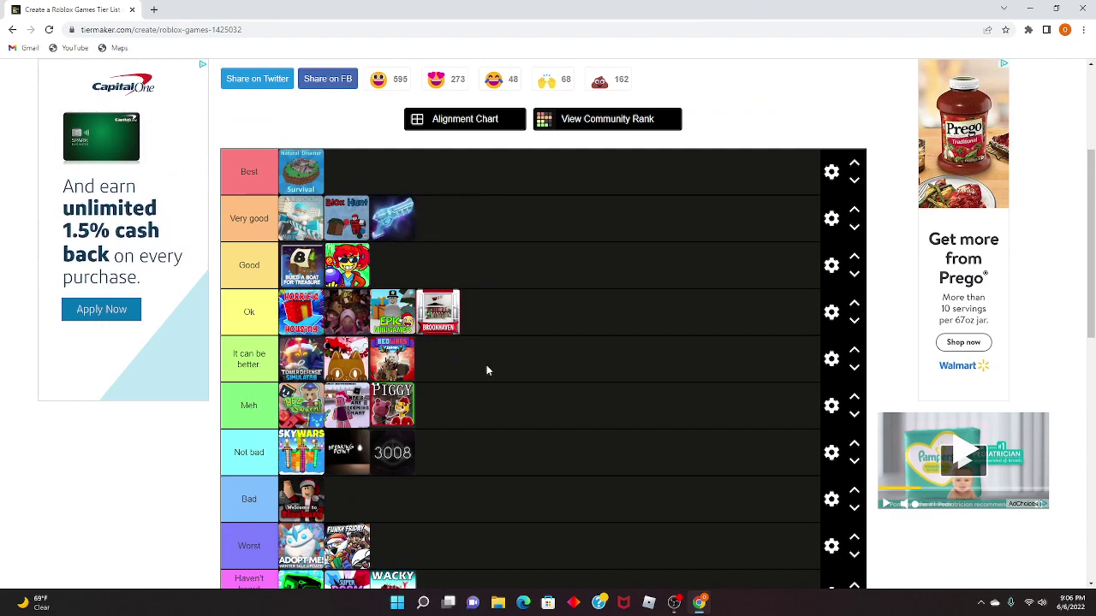
# Place several pool games, including The Maze in Meh and another in It can be better.
pyautogui.scroll(-3, 502, 420)
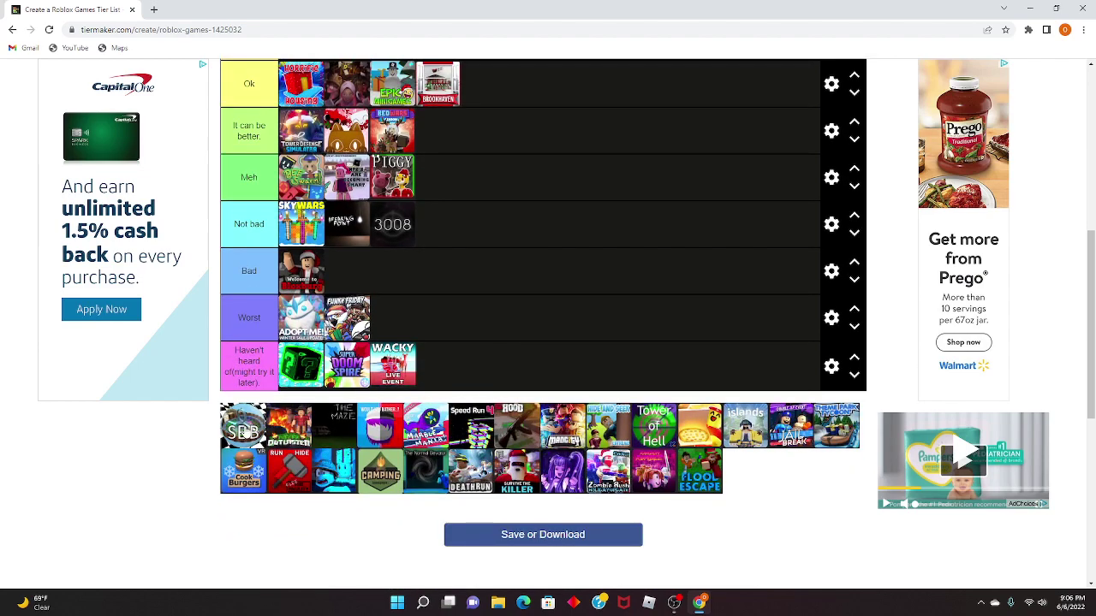
pyautogui.moveTo(243, 432); pyautogui.dragTo(540, 224)
pyautogui.scroll(1, 479, 283)
pyautogui.scroll(-2, 449, 308)
pyautogui.moveTo(255, 383); pyautogui.dragTo(589, 272)
pyautogui.scroll(3, 436, 303)
pyautogui.scroll(-2, 597, 360)
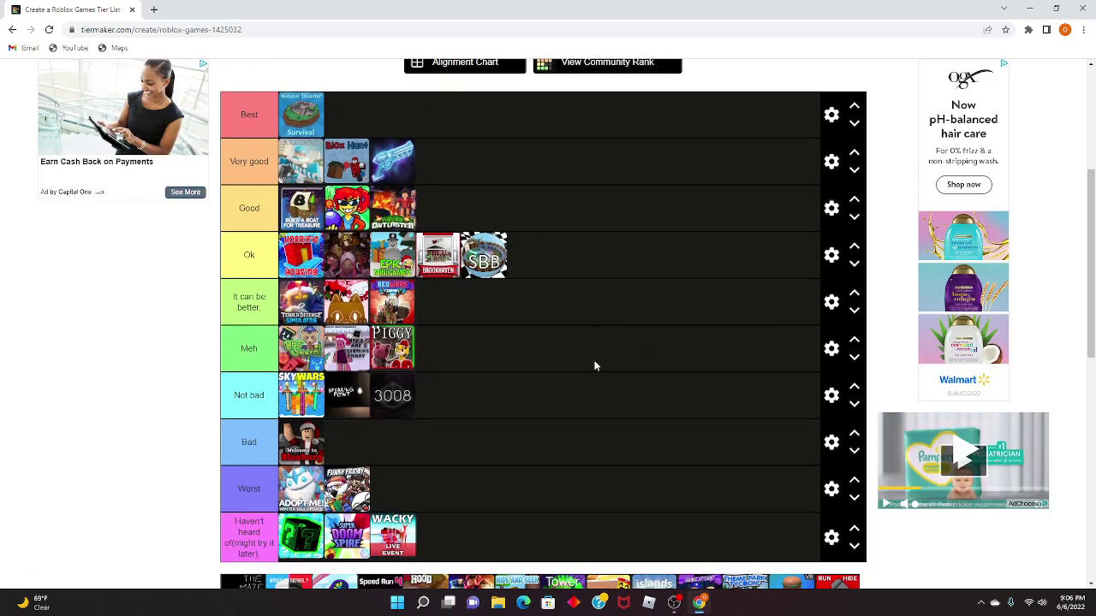
pyautogui.moveTo(263, 538); pyautogui.dragTo(597, 281)
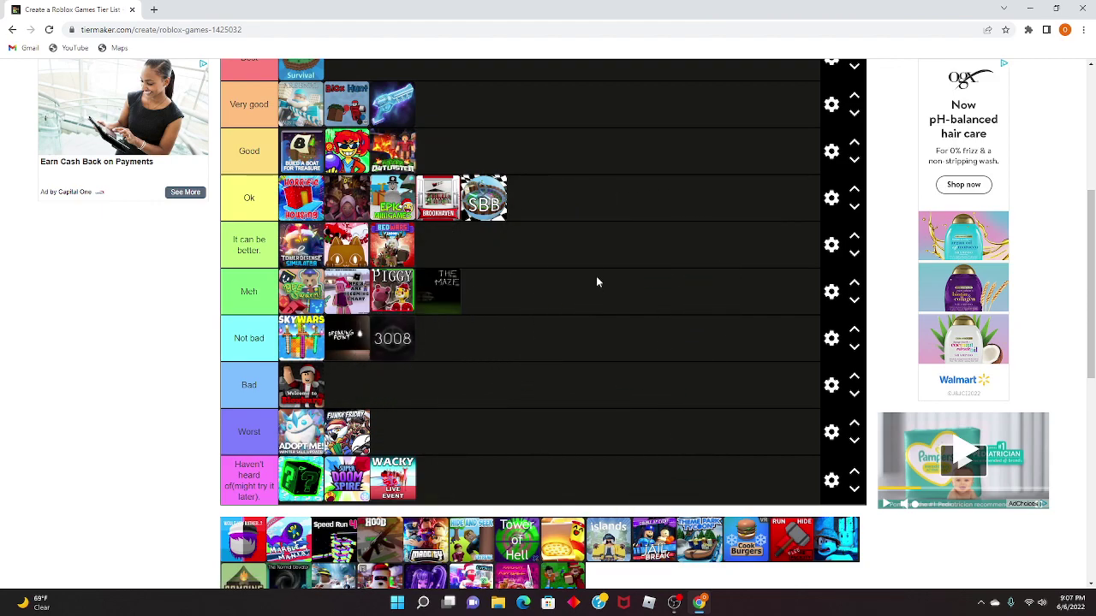
pyautogui.scroll(-3, 509, 388)
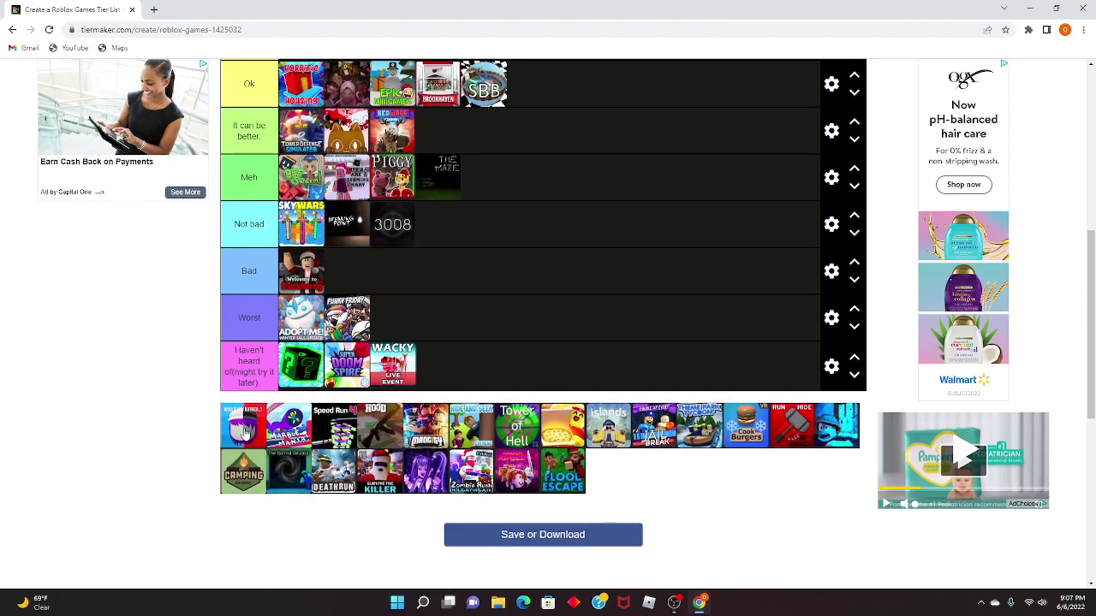
pyautogui.moveTo(244, 427); pyautogui.dragTo(567, 313)
pyautogui.scroll(4, 584, 420)
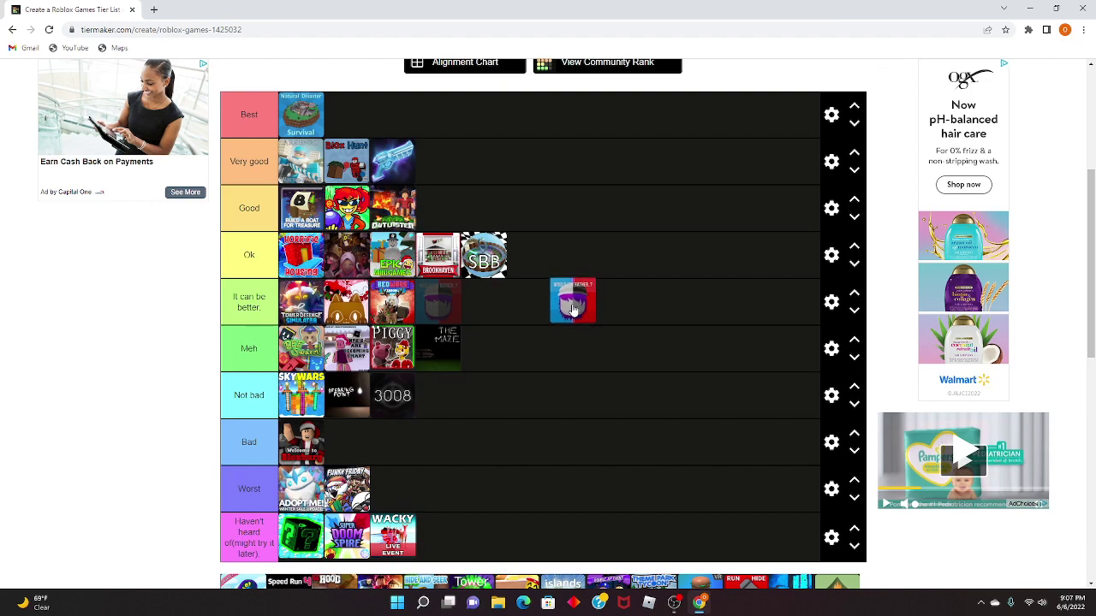
pyautogui.moveTo(572, 310); pyautogui.dragTo(573, 310)
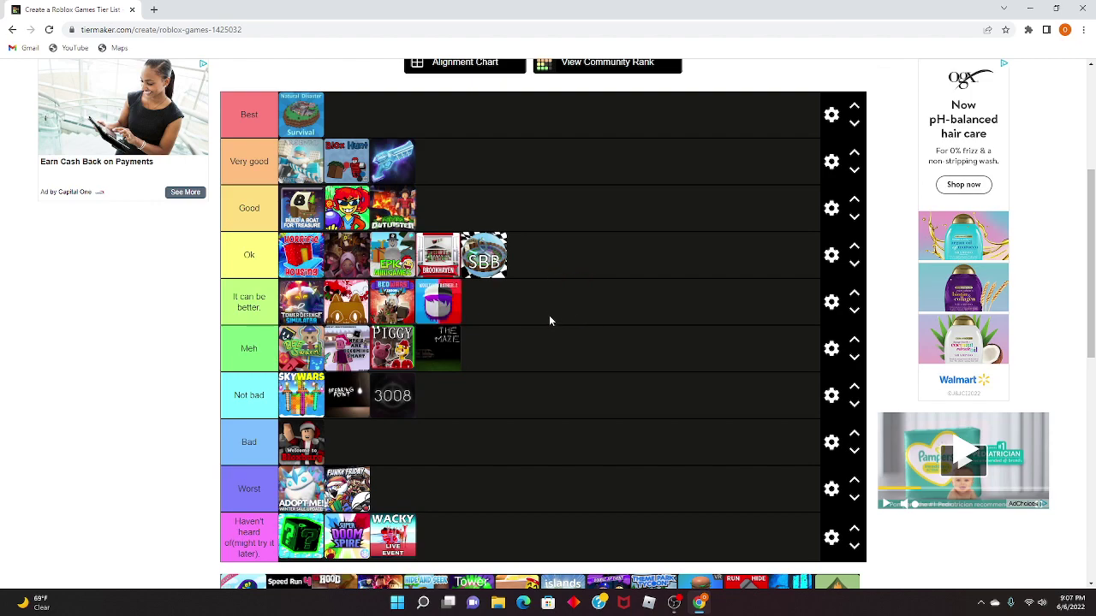
pyautogui.scroll(-2, 484, 361)
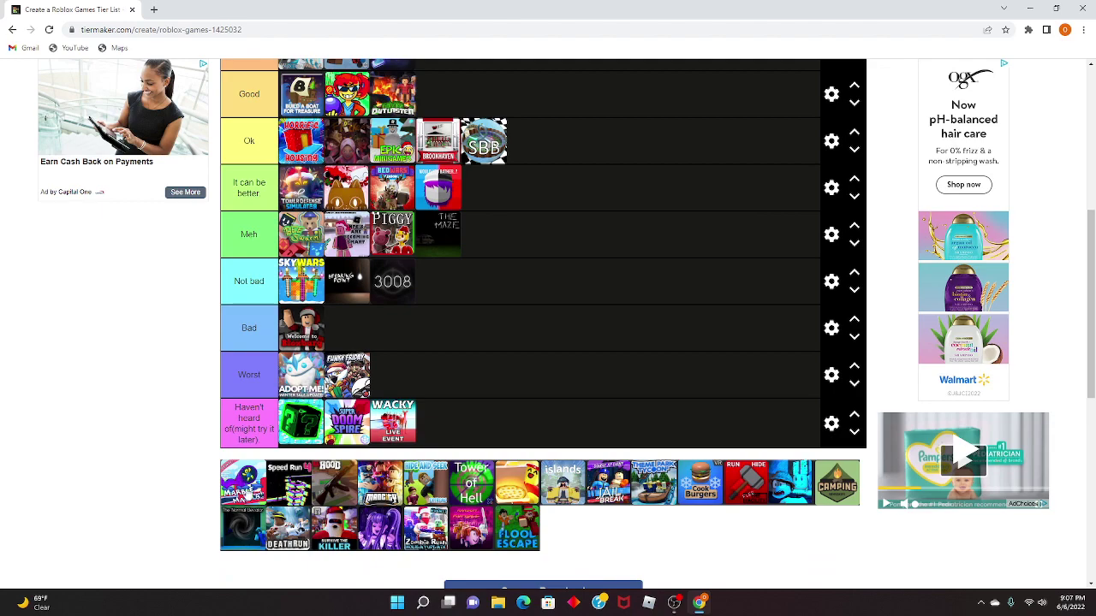
# Put Marble Mania in Haven't heard and place one more game.
pyautogui.moveTo(244, 494); pyautogui.dragTo(572, 435)
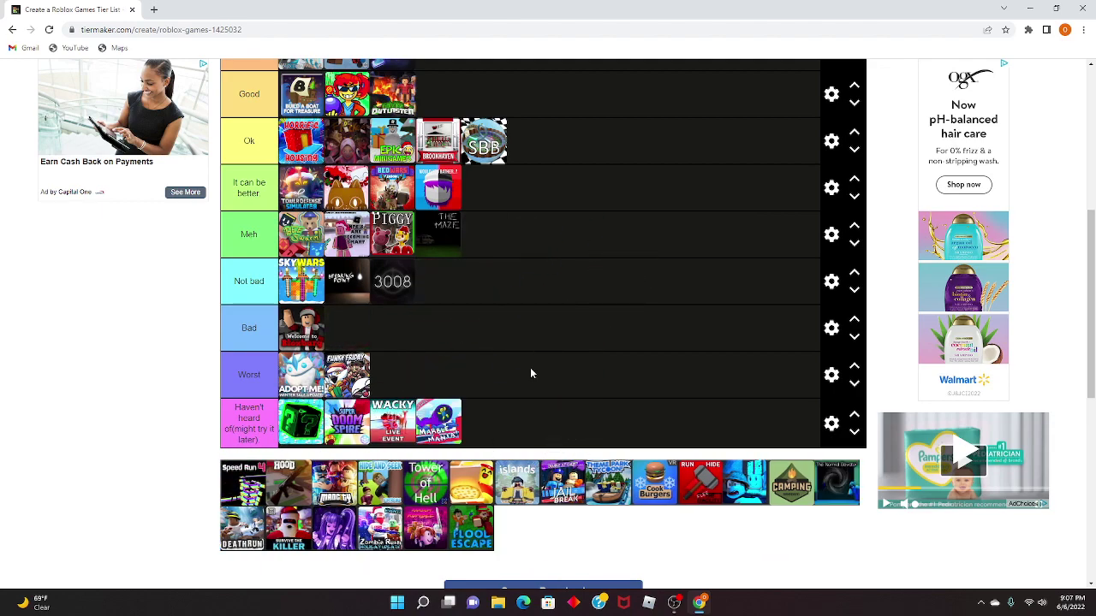
pyautogui.moveTo(243, 482); pyautogui.dragTo(656, 296)
pyautogui.scroll(1, 531, 358)
pyautogui.scroll(1, 532, 355)
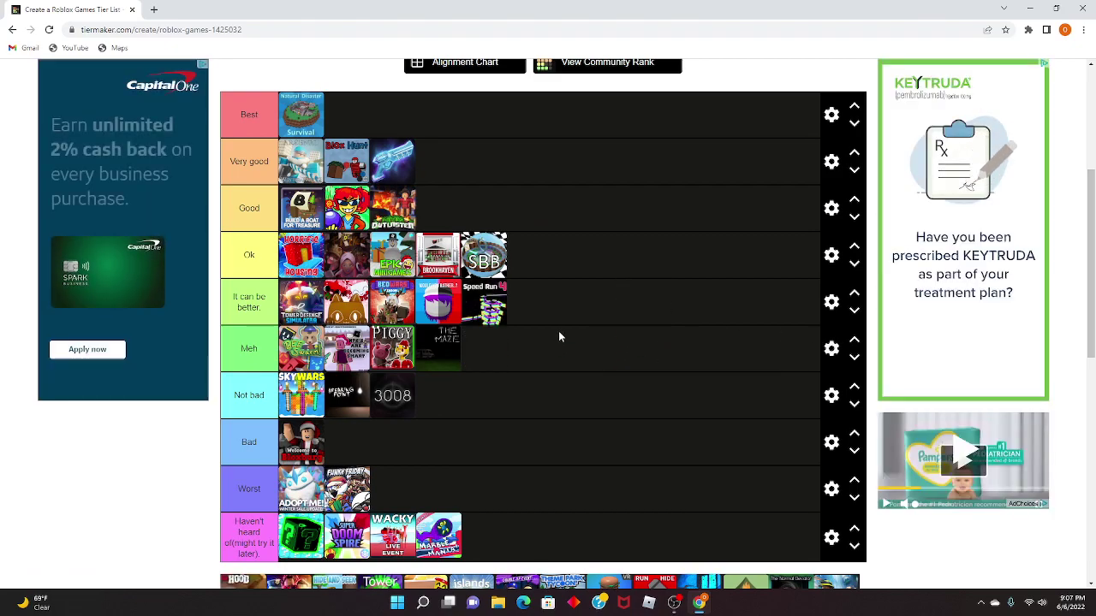
pyautogui.scroll(-2, 555, 335)
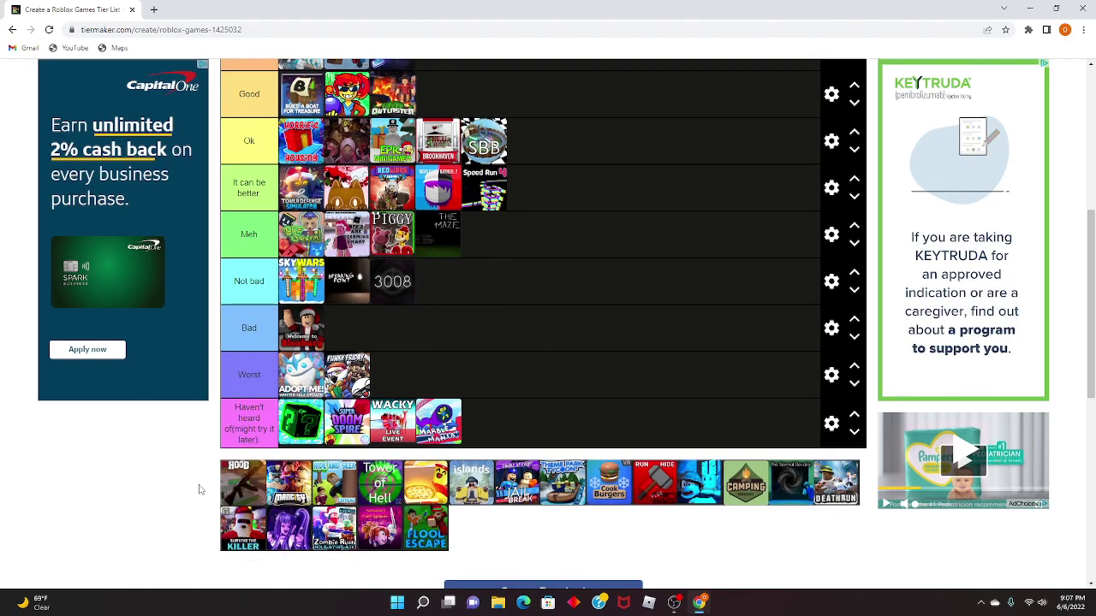
# Rank Hood as Worst, Mad City as Not bad, and Hide and Seek as Ok.
pyautogui.moveTo(262, 484); pyautogui.dragTo(511, 364)
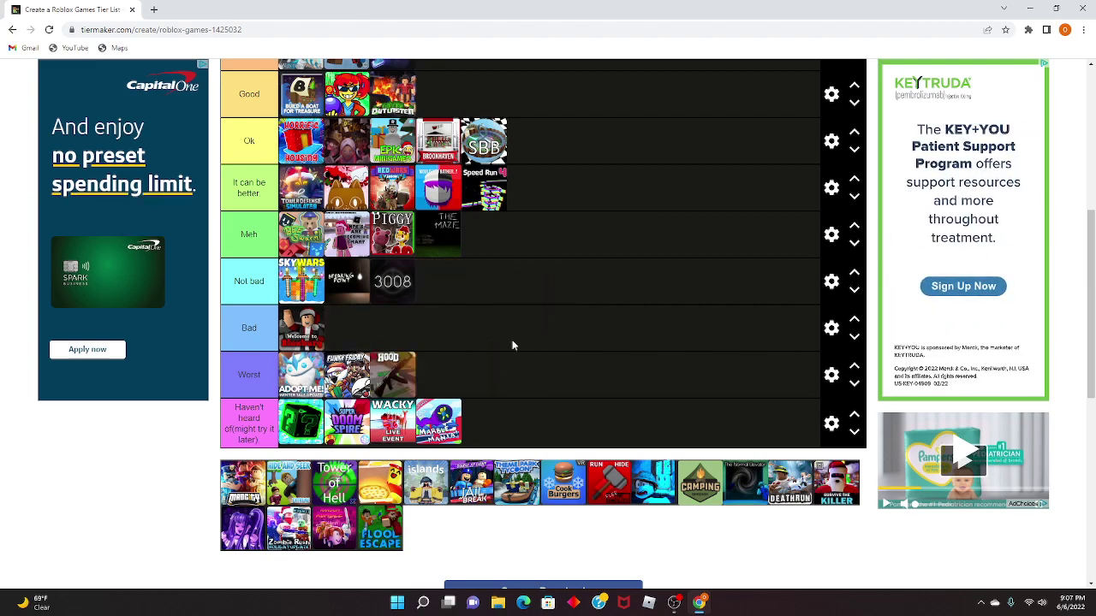
pyautogui.moveTo(242, 492); pyautogui.dragTo(561, 304)
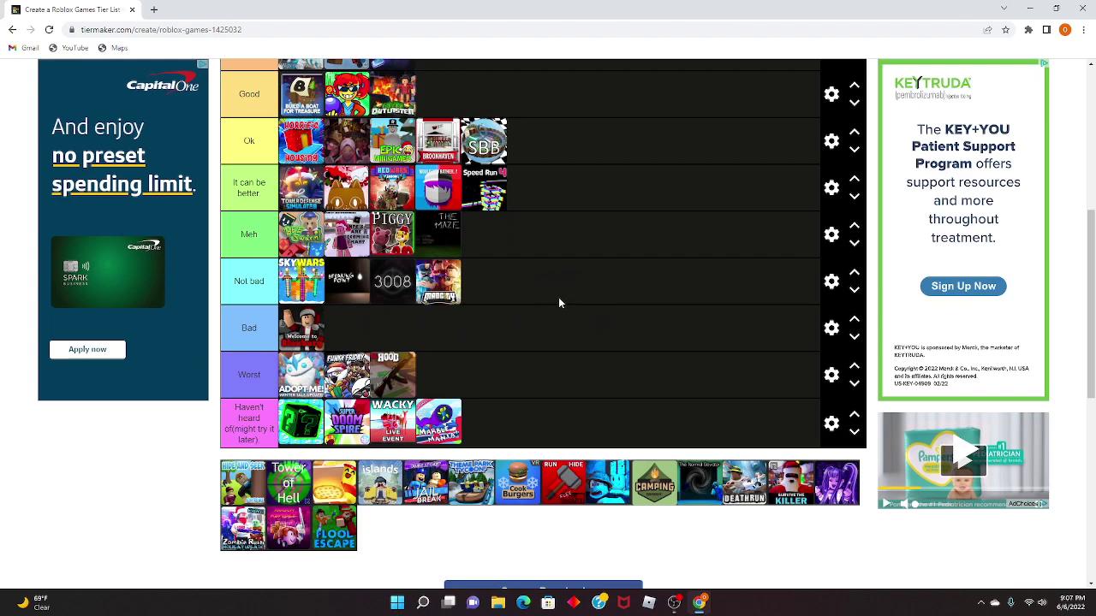
pyautogui.moveTo(257, 489); pyautogui.dragTo(614, 322)
pyautogui.scroll(2, 514, 393)
pyautogui.scroll(-2, 615, 322)
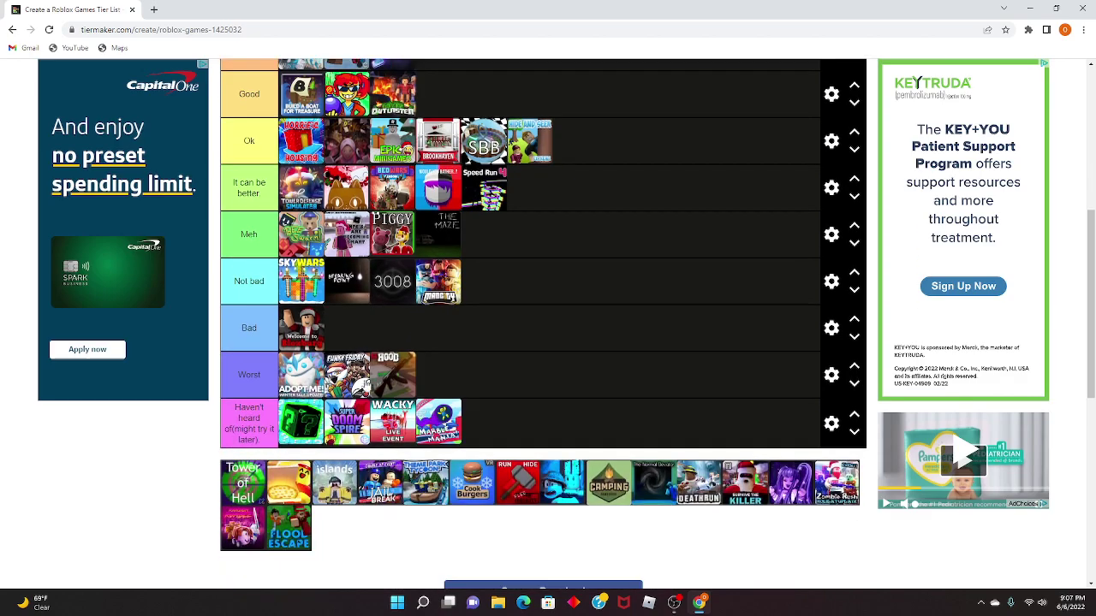
pyautogui.moveTo(252, 485); pyautogui.dragTo(514, 355)
pyautogui.scroll(1, 524, 399)
pyautogui.scroll(3, 527, 415)
pyautogui.scroll(-4, 558, 410)
pyautogui.scroll(2, 623, 345)
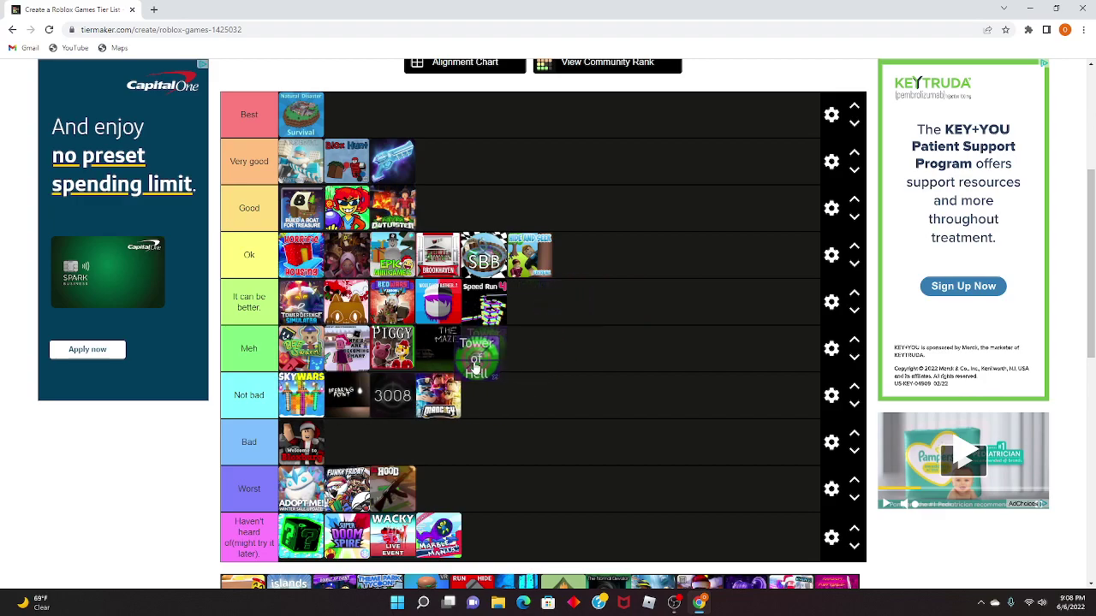
# Rank the pizza chicken game as Good and put islands in Haven't heard.
pyautogui.scroll(-1, 612, 251)
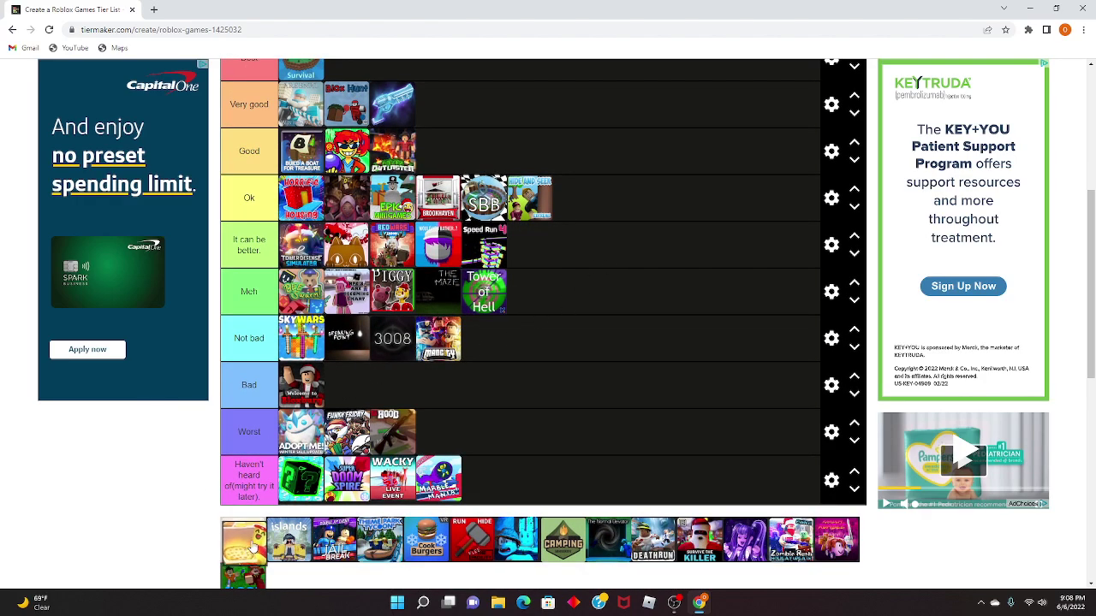
pyautogui.moveTo(242, 539); pyautogui.dragTo(647, 252)
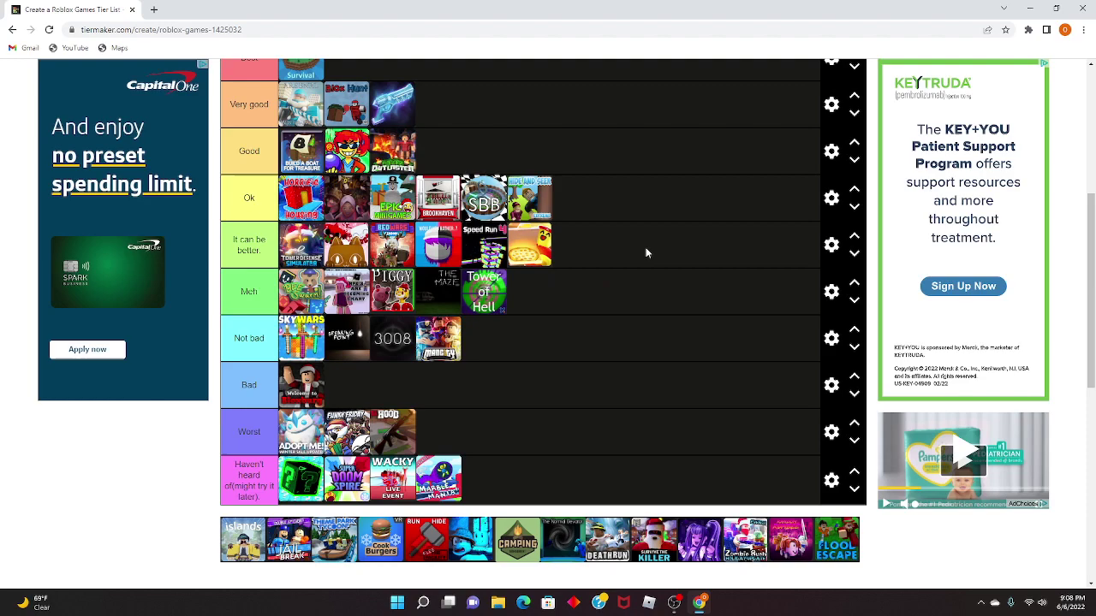
pyautogui.scroll(-1, 401, 342)
pyautogui.scroll(1, 395, 359)
pyautogui.moveTo(529, 245); pyautogui.dragTo(476, 174)
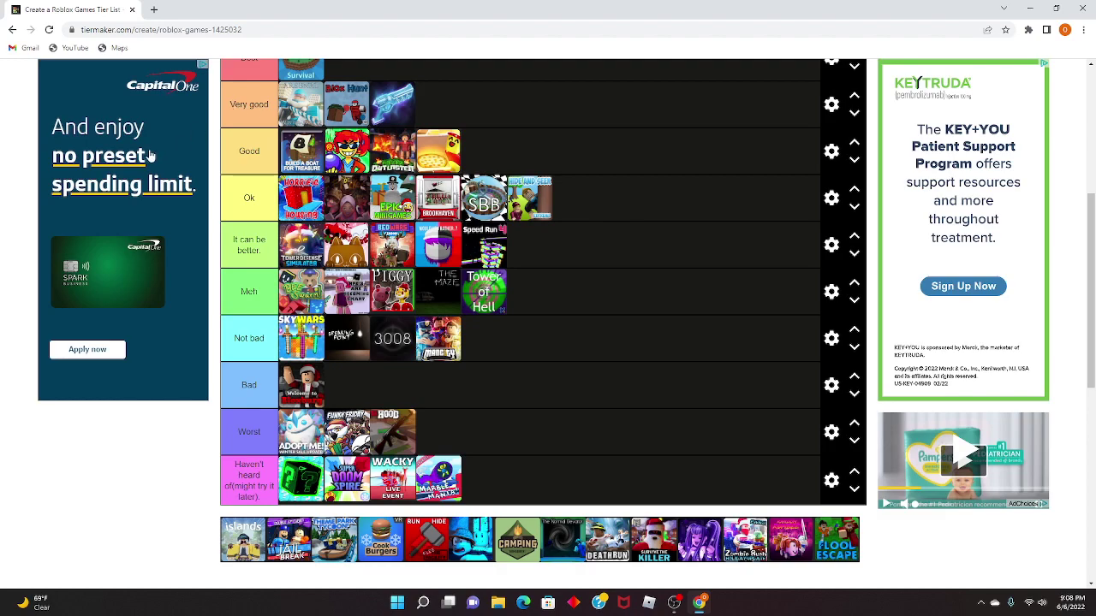
pyautogui.scroll(-1, 587, 238)
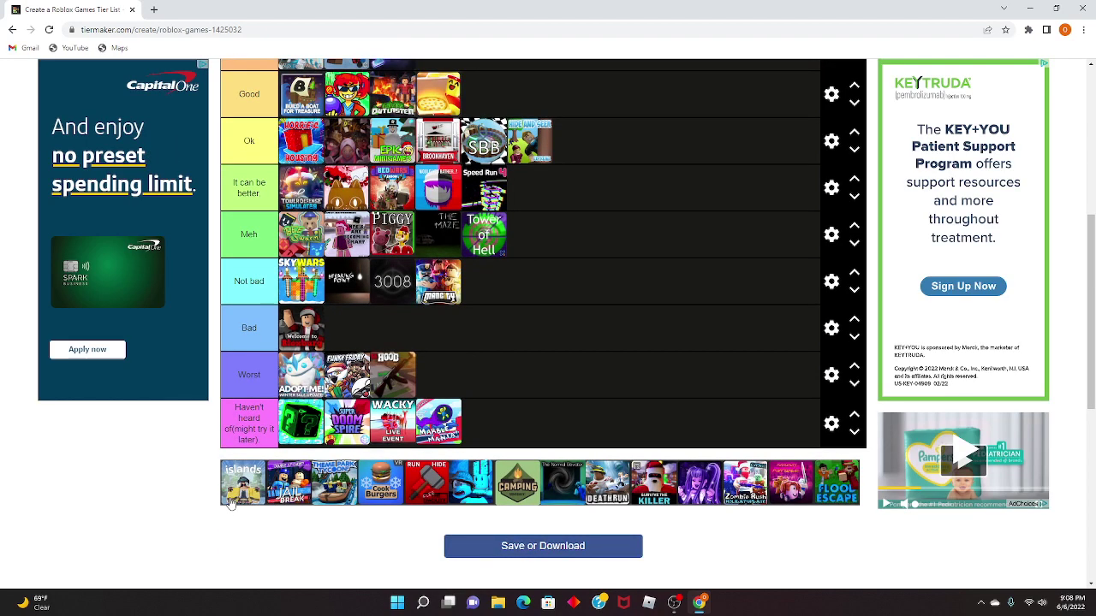
pyautogui.moveTo(231, 503); pyautogui.dragTo(487, 423)
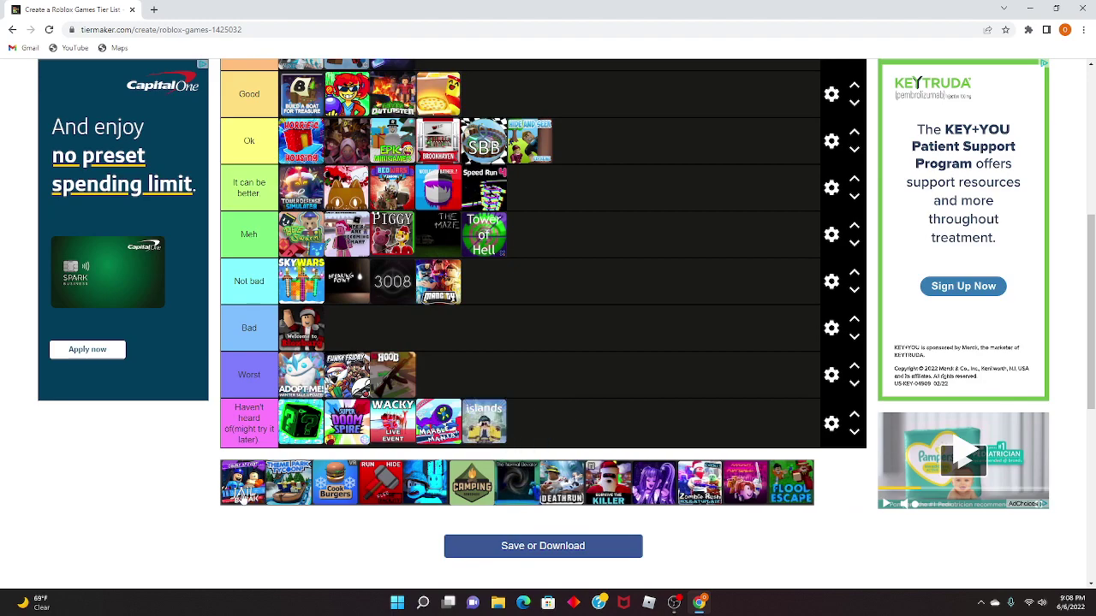
# Place Theme Park Tycoon in Not bad and Cook Burgers in Worst after Hood.
pyautogui.moveTo(243, 497); pyautogui.dragTo(655, 233)
pyautogui.scroll(2, 614, 326)
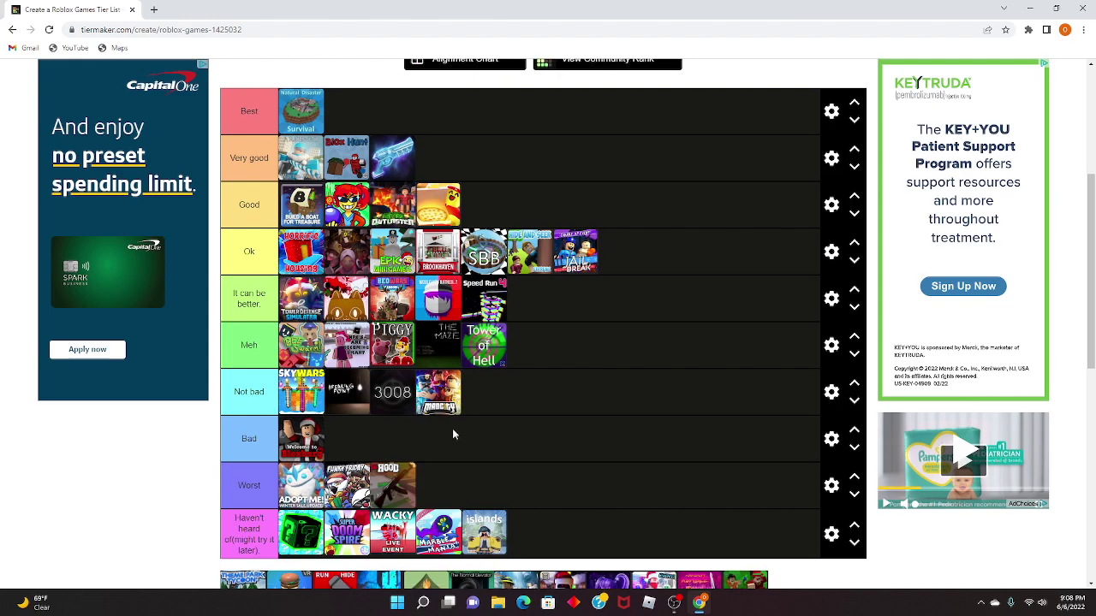
pyautogui.scroll(-2, 452, 434)
pyautogui.moveTo(236, 489); pyautogui.dragTo(548, 343)
pyautogui.scroll(1, 548, 353)
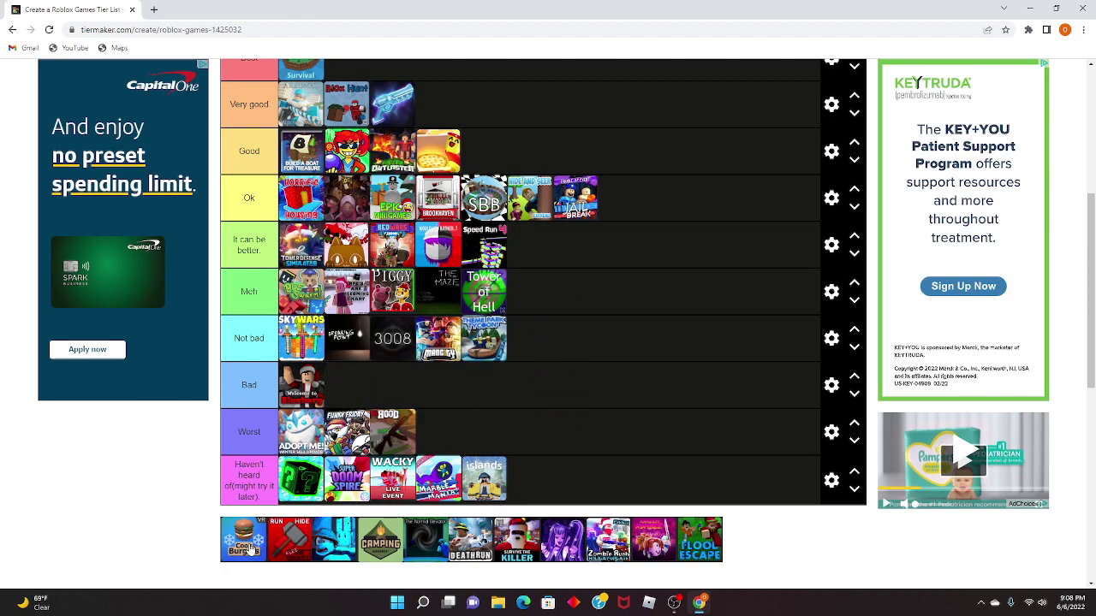
pyautogui.moveTo(243, 548); pyautogui.dragTo(445, 432)
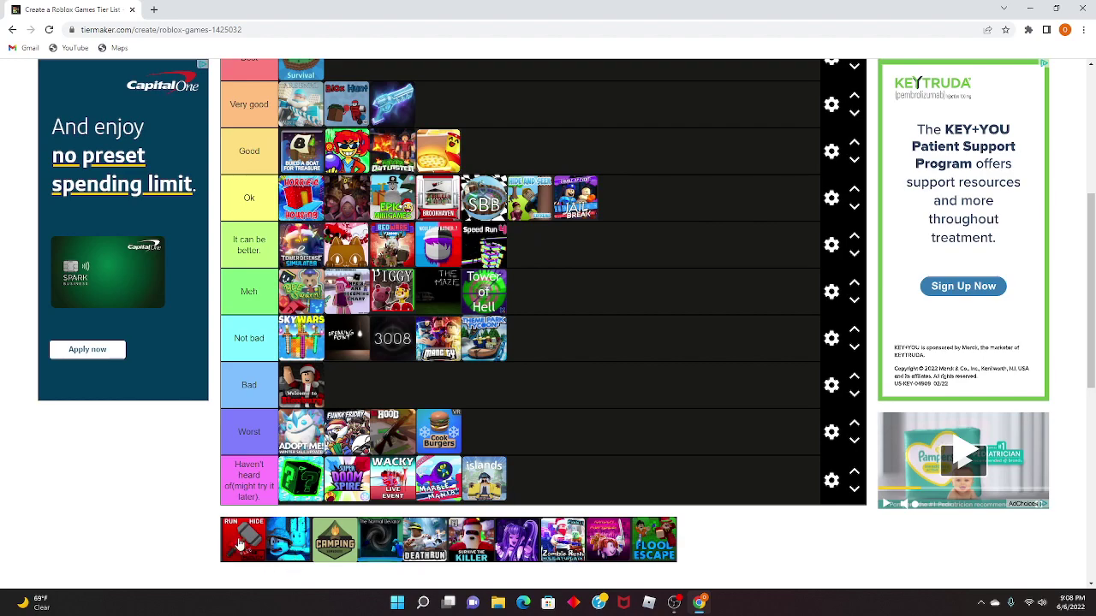
# Rank Run Hide as It can be better, the blue character game as Bad, and Camping as Best.
pyautogui.moveTo(242, 546); pyautogui.dragTo(564, 266)
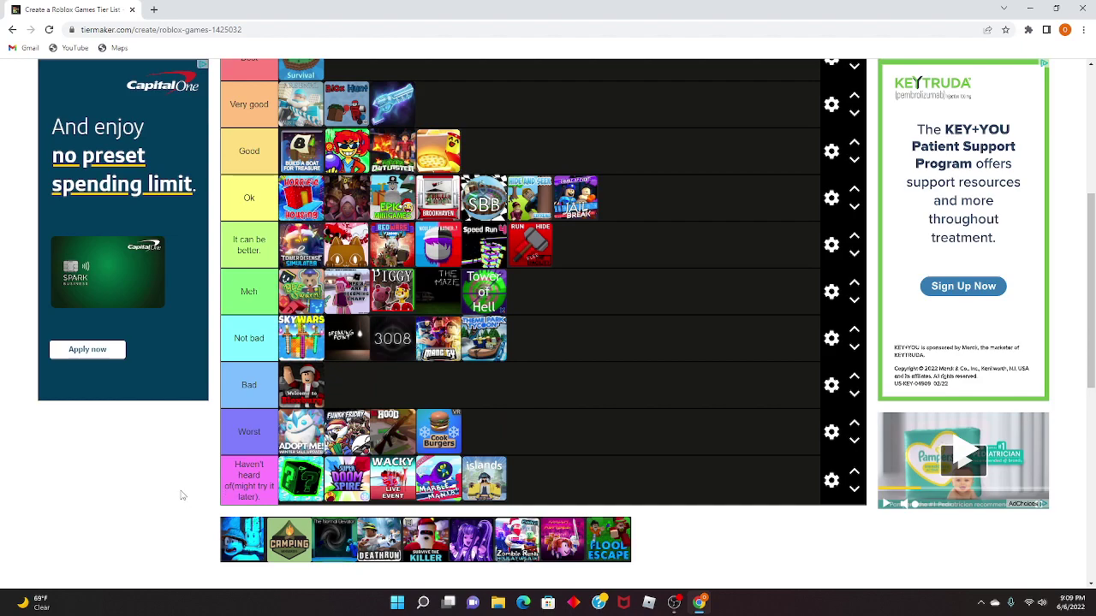
pyautogui.moveTo(238, 552); pyautogui.dragTo(533, 399)
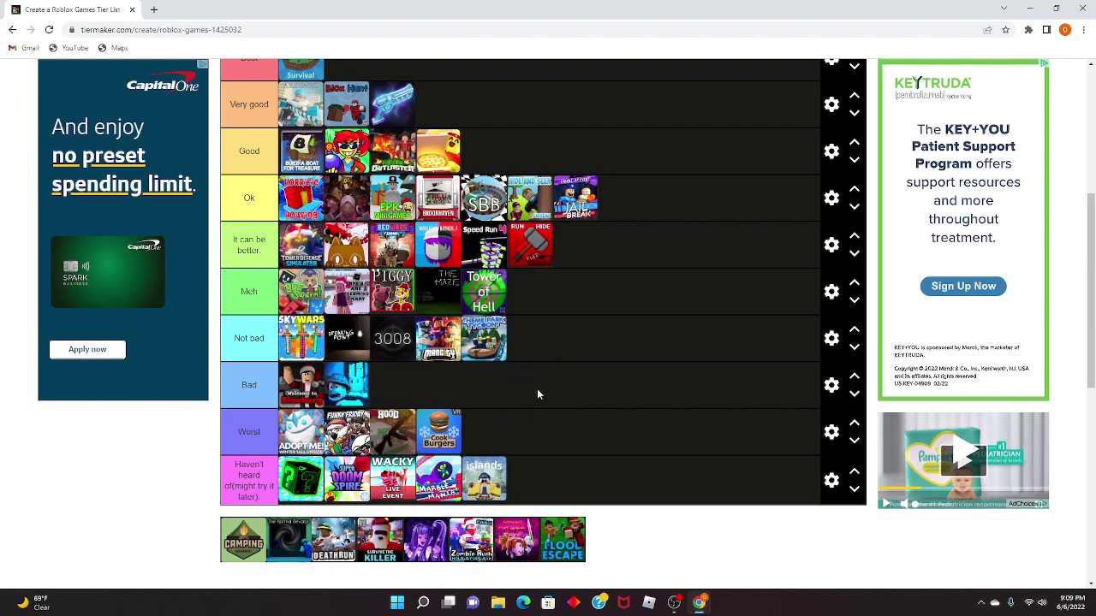
pyautogui.moveTo(243, 539); pyautogui.dragTo(425, 243)
# Place Normal Elevator in Meh, Deathrun and Survive the Killer in Good, and the purple anime game in Worst.
pyautogui.scroll(-3, 426, 243)
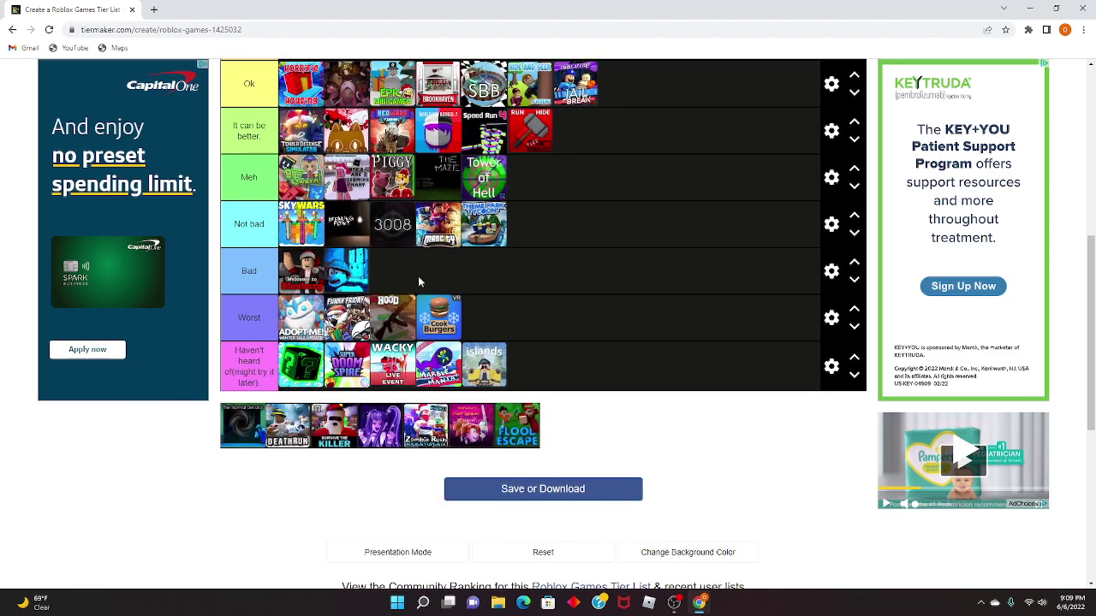
pyautogui.moveTo(237, 440); pyautogui.dragTo(602, 315)
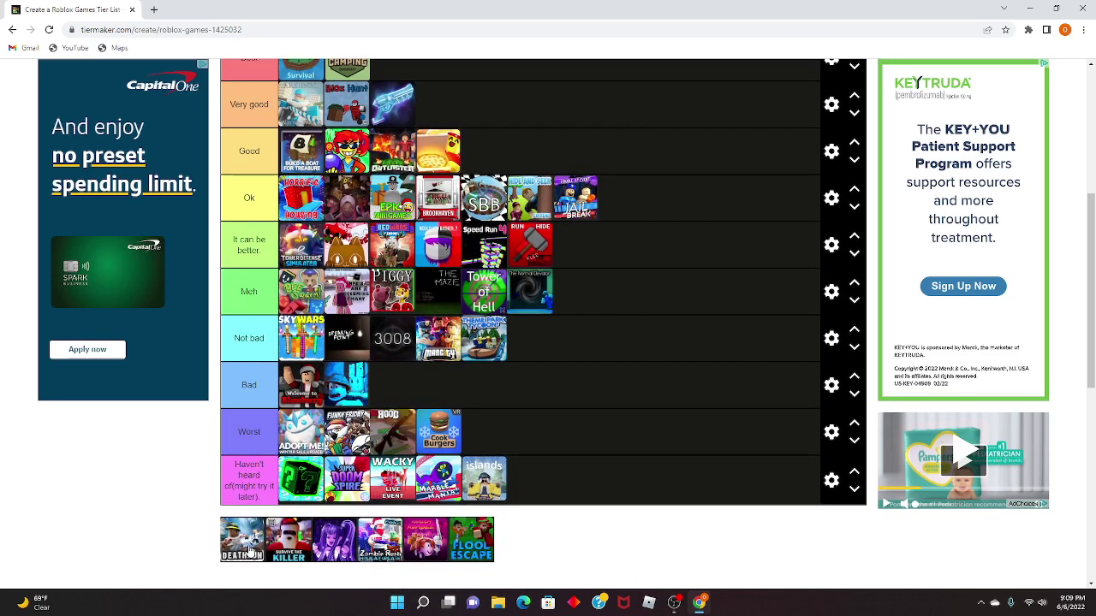
pyautogui.moveTo(249, 546); pyautogui.dragTo(621, 159)
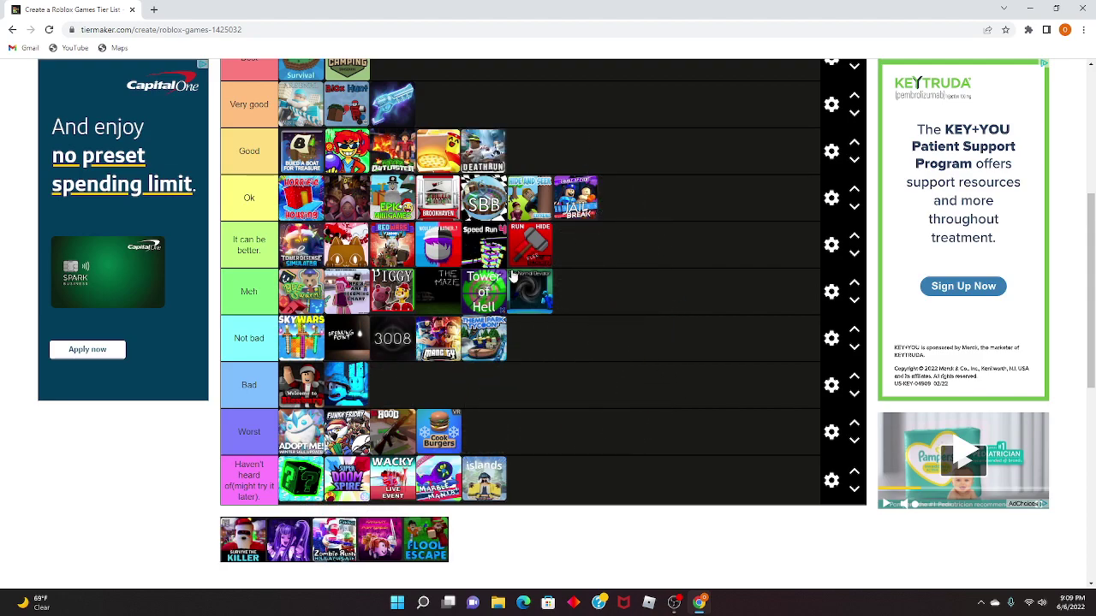
pyautogui.moveTo(250, 541); pyautogui.dragTo(685, 158)
pyautogui.moveTo(242, 552); pyautogui.dragTo(485, 430)
# Rank Zombie Rush as Very good, the pink game at the end of Good, and Flood Escape as Best.
pyautogui.moveTo(246, 541); pyautogui.dragTo(441, 221)
pyautogui.scroll(-2, 462, 278)
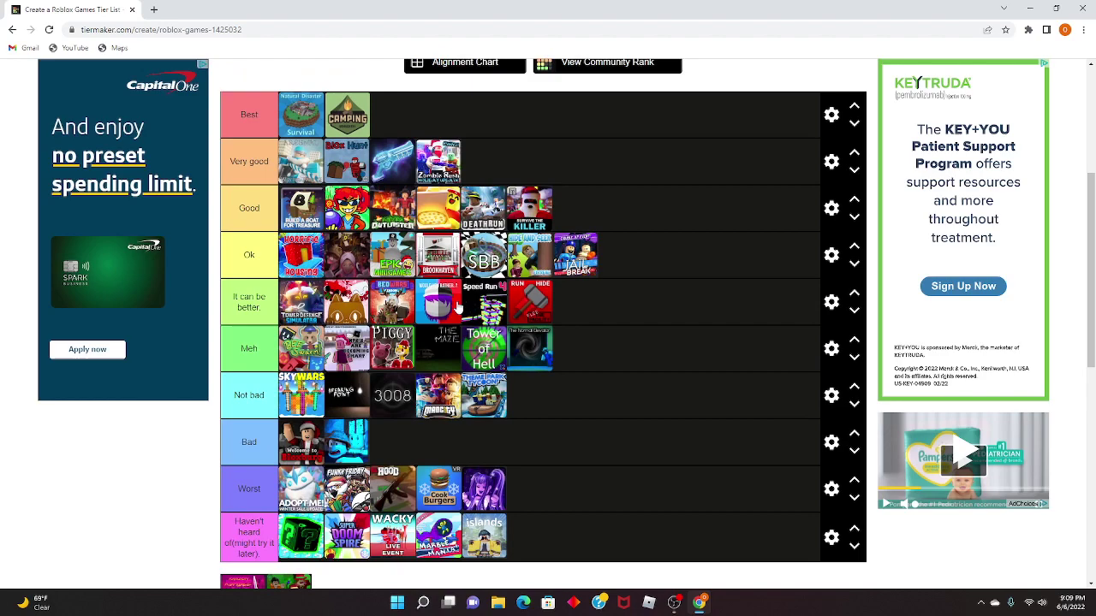
pyautogui.moveTo(253, 541); pyautogui.dragTo(597, 134)
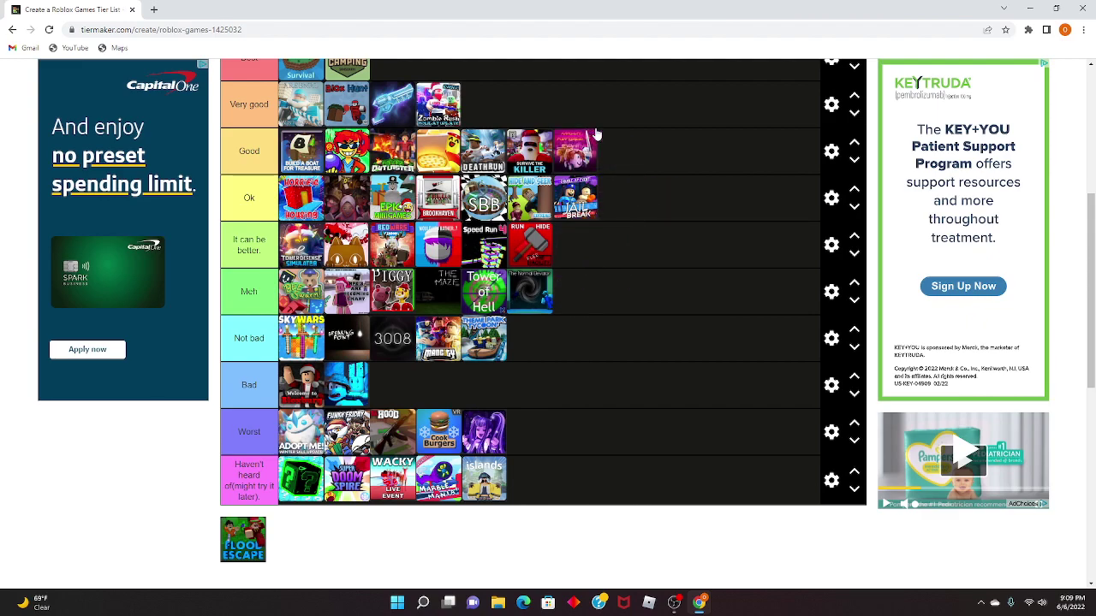
pyautogui.moveTo(257, 548); pyautogui.dragTo(405, 248)
pyautogui.scroll(2, 570, 244)
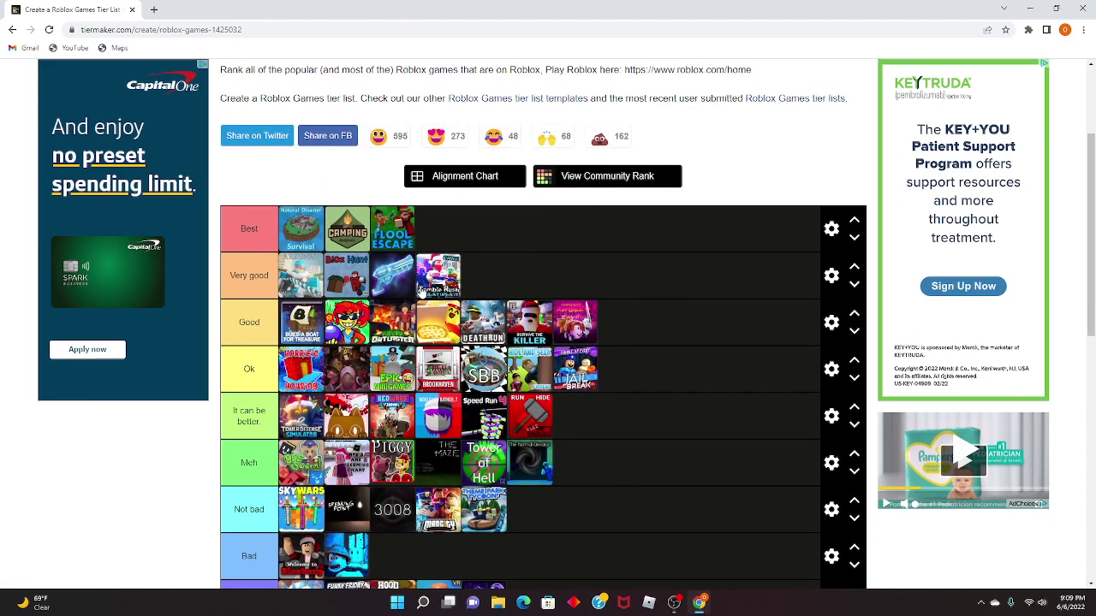
pyautogui.scroll(-3, 499, 397)
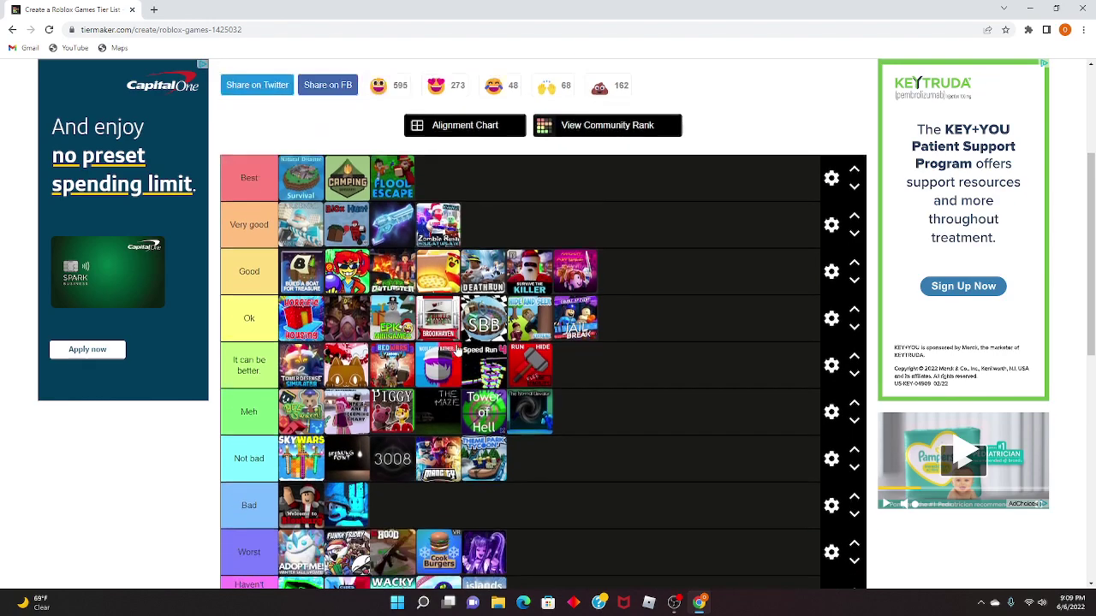
pyautogui.scroll(1, 681, 345)
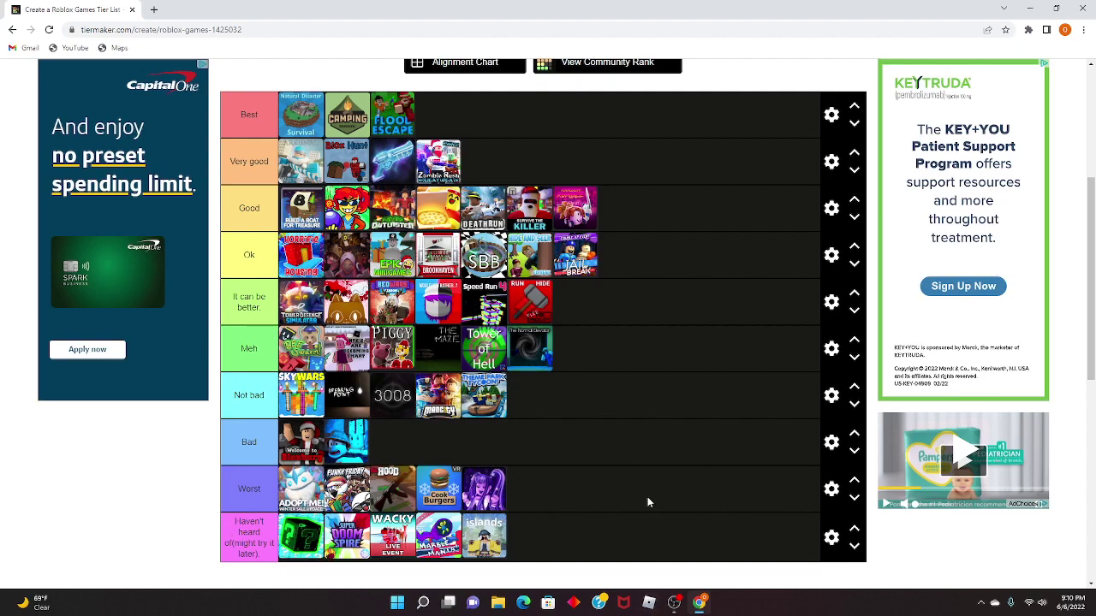
pyautogui.scroll(4, 672, 471)
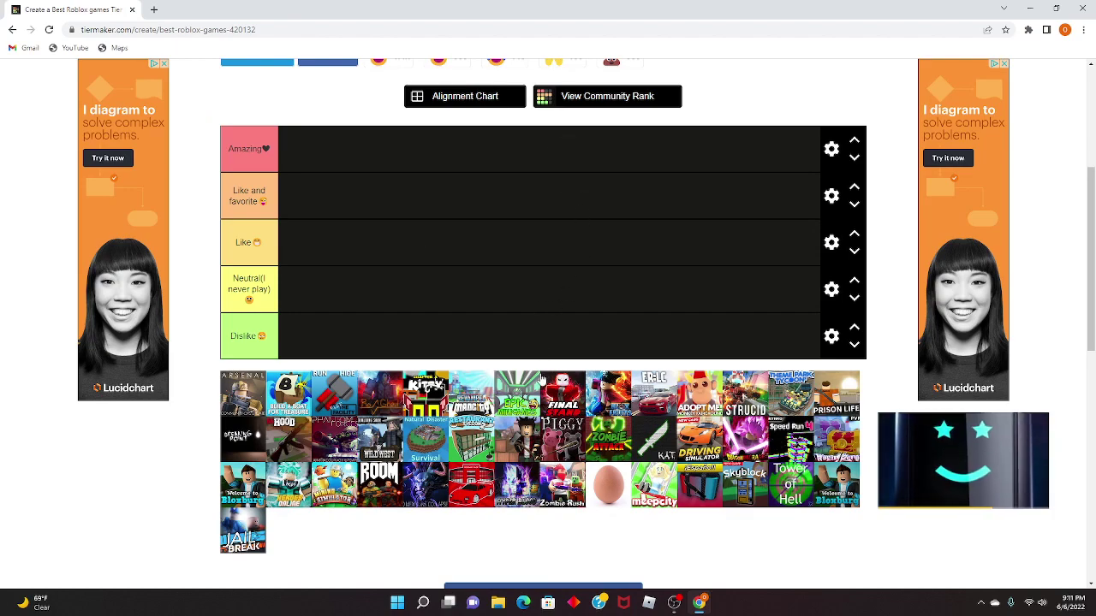
# Rank Arsenal and Build a Boat for Treasure as Like and favorite, Run Hide as Neutral, and one game as Like.
pyautogui.moveTo(257, 389); pyautogui.dragTo(302, 147)
pyautogui.moveTo(303, 185); pyautogui.dragTo(354, 207)
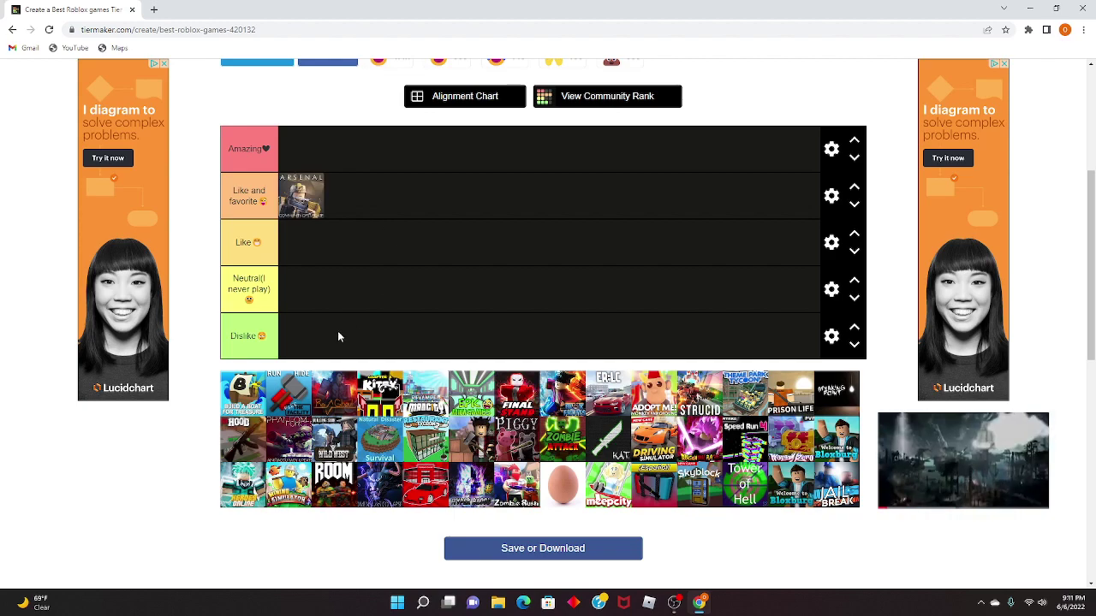
pyautogui.moveTo(254, 403); pyautogui.dragTo(380, 206)
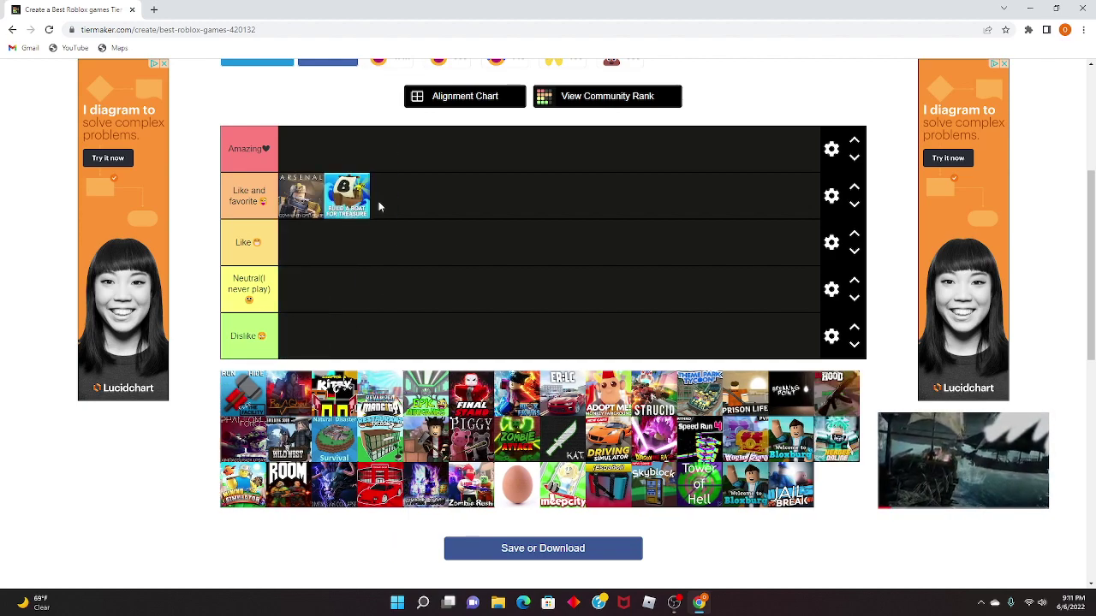
pyautogui.moveTo(255, 392); pyautogui.dragTo(387, 286)
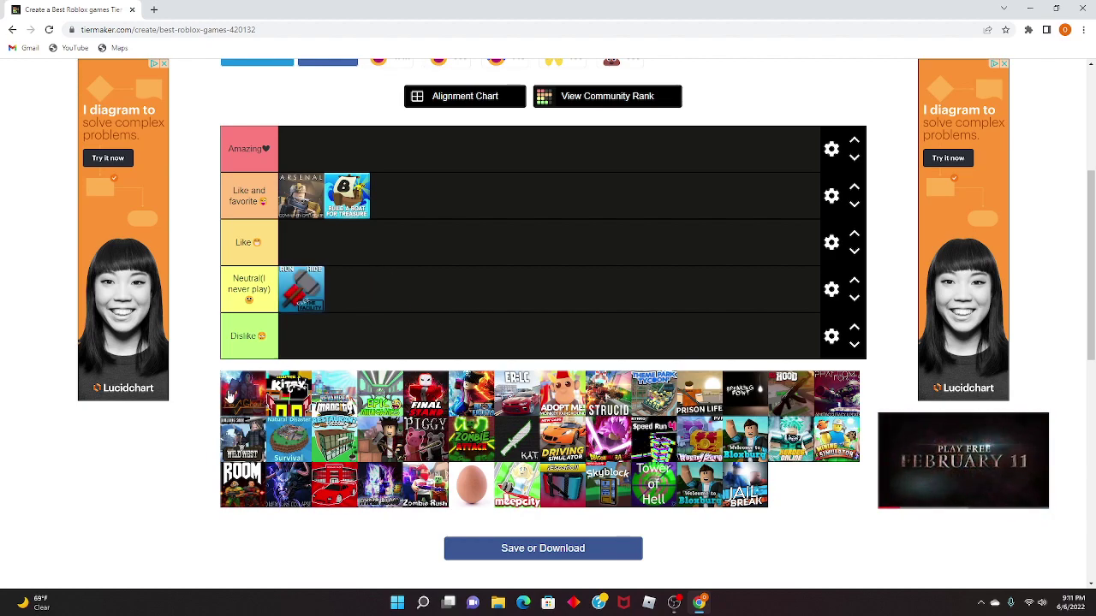
pyautogui.moveTo(230, 396); pyautogui.dragTo(474, 229)
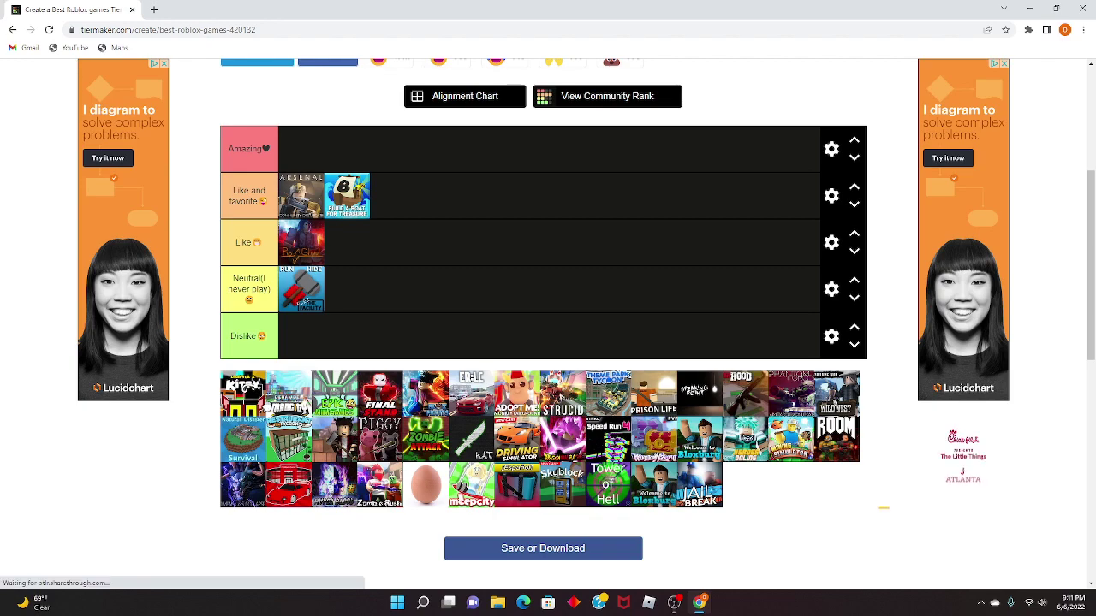
# Rank Kitty and Final Stand as Dislike, Epic Minigames as Like, and another game as Neutral.
pyautogui.moveTo(248, 398); pyautogui.dragTo(302, 341)
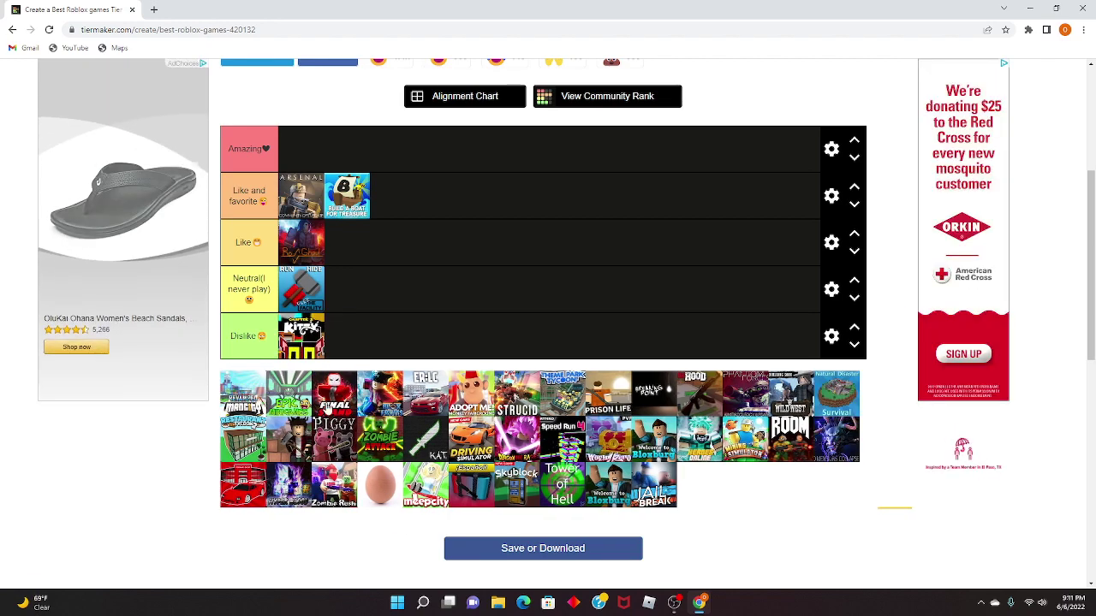
pyautogui.moveTo(248, 398); pyautogui.dragTo(440, 299)
pyautogui.moveTo(246, 398); pyautogui.dragTo(349, 243)
pyautogui.moveTo(245, 401); pyautogui.dragTo(350, 336)
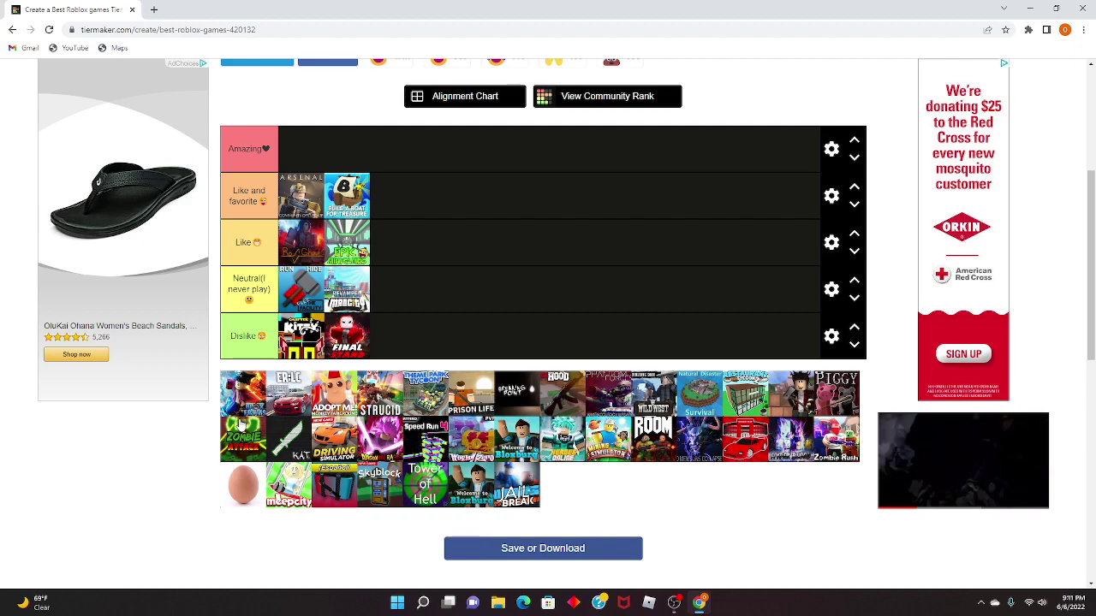
# Rank ER:LC, Adopt Me, Strucid, Hood as Dislike; Theme Park Tycoon Neutral; Prison Life, Breaking Point Like.
pyautogui.moveTo(261, 407); pyautogui.dragTo(516, 293)
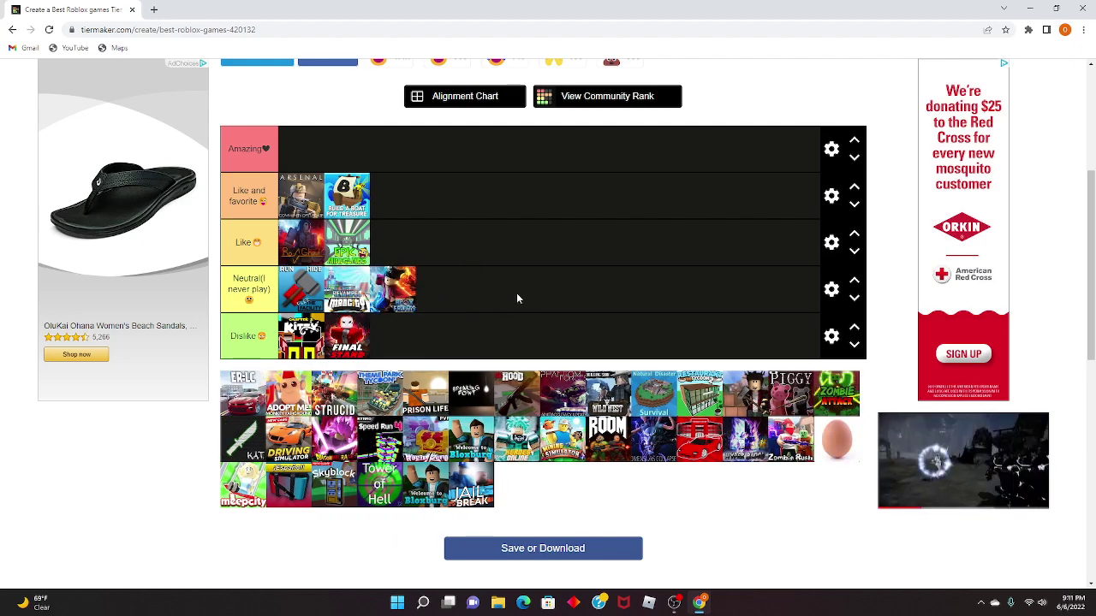
pyautogui.moveTo(249, 396); pyautogui.dragTo(448, 309)
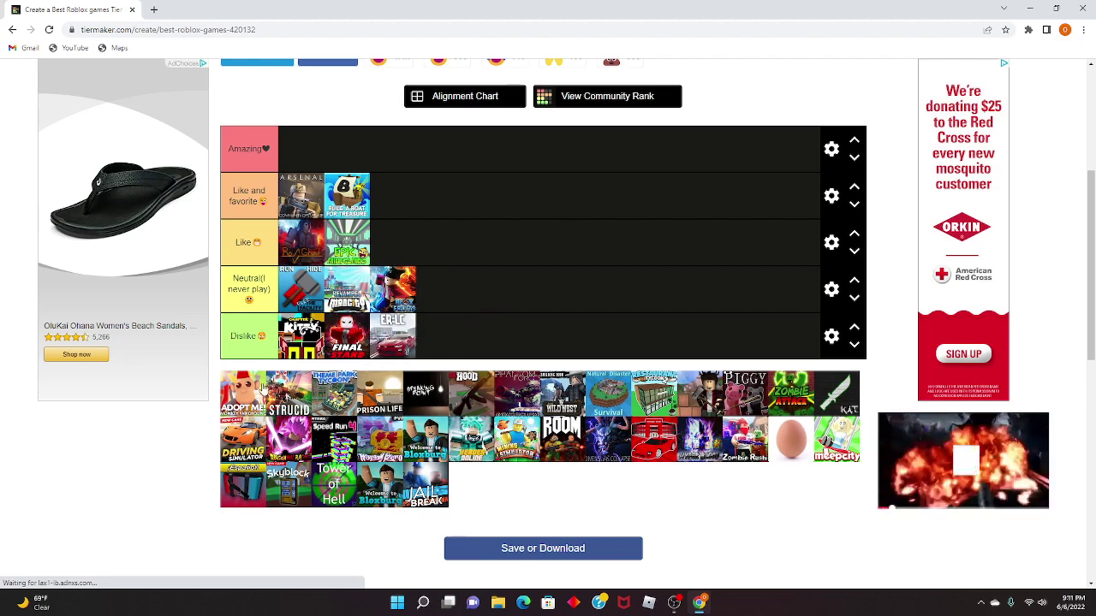
pyautogui.moveTo(248, 394); pyautogui.dragTo(445, 344)
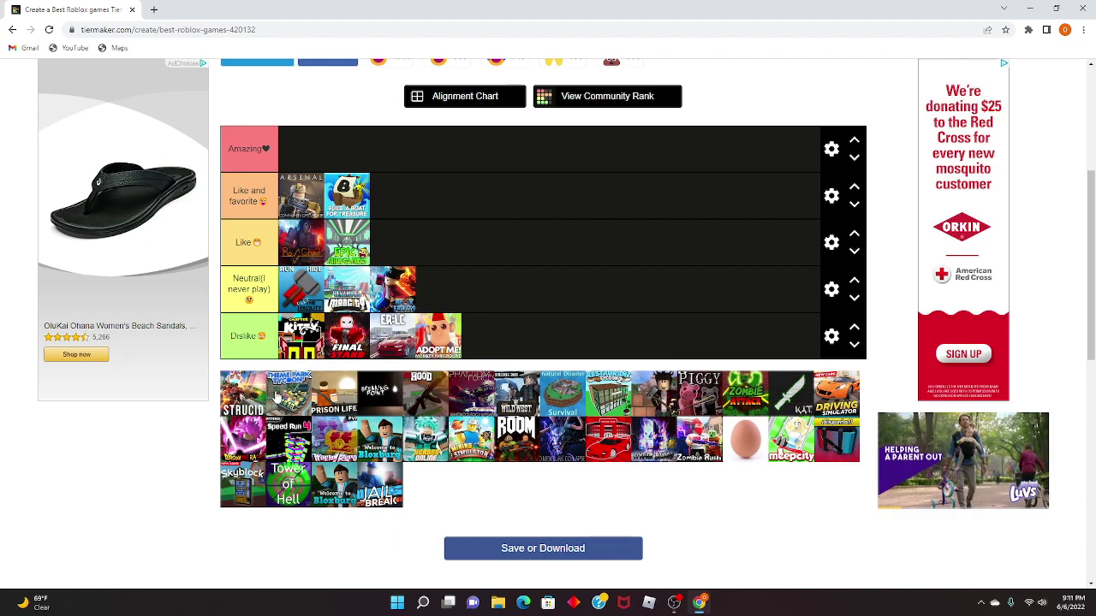
pyautogui.moveTo(244, 398); pyautogui.dragTo(531, 335)
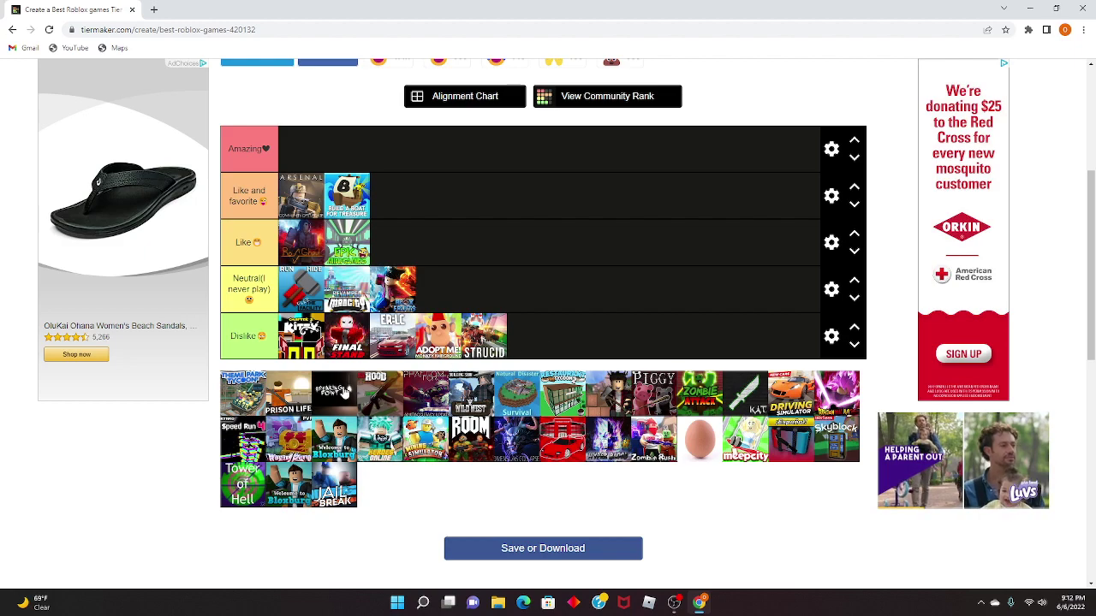
pyautogui.moveTo(246, 399); pyautogui.dragTo(450, 296)
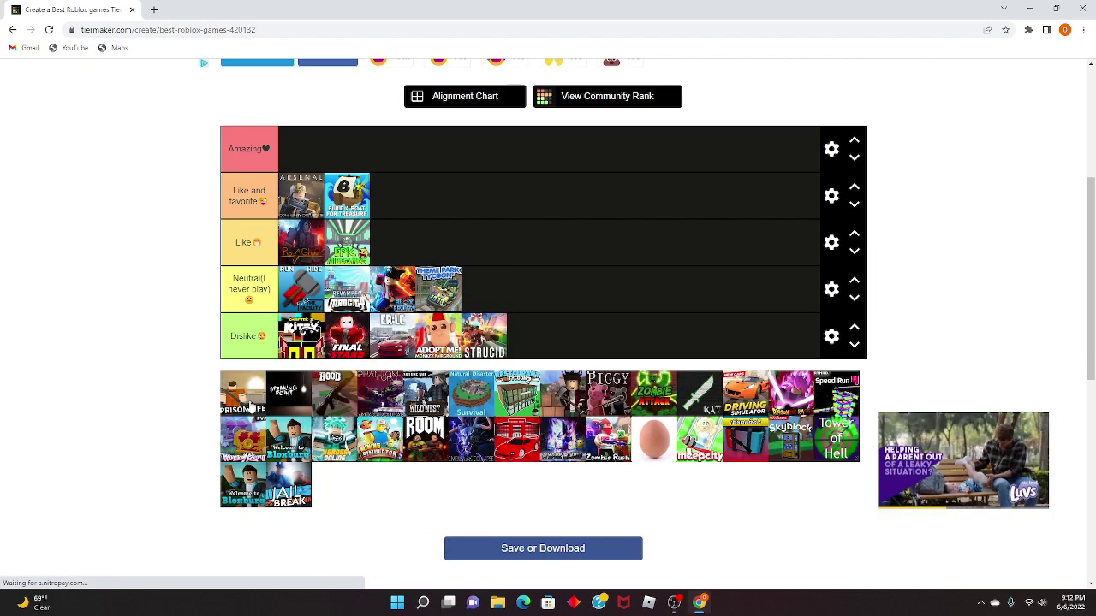
pyautogui.moveTo(247, 403); pyautogui.dragTo(454, 244)
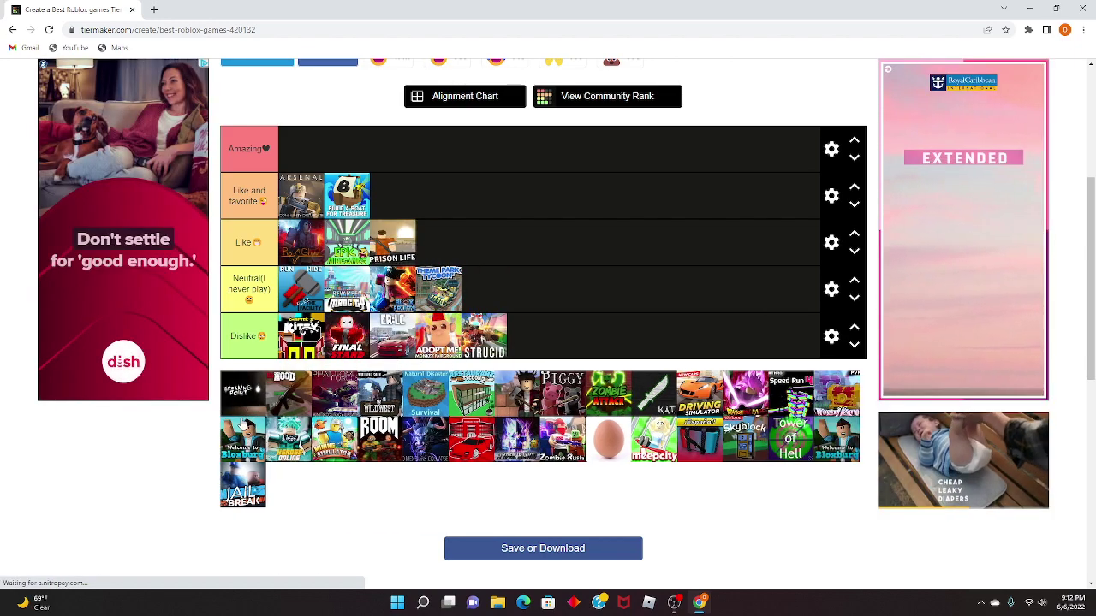
pyautogui.moveTo(244, 394); pyautogui.dragTo(495, 266)
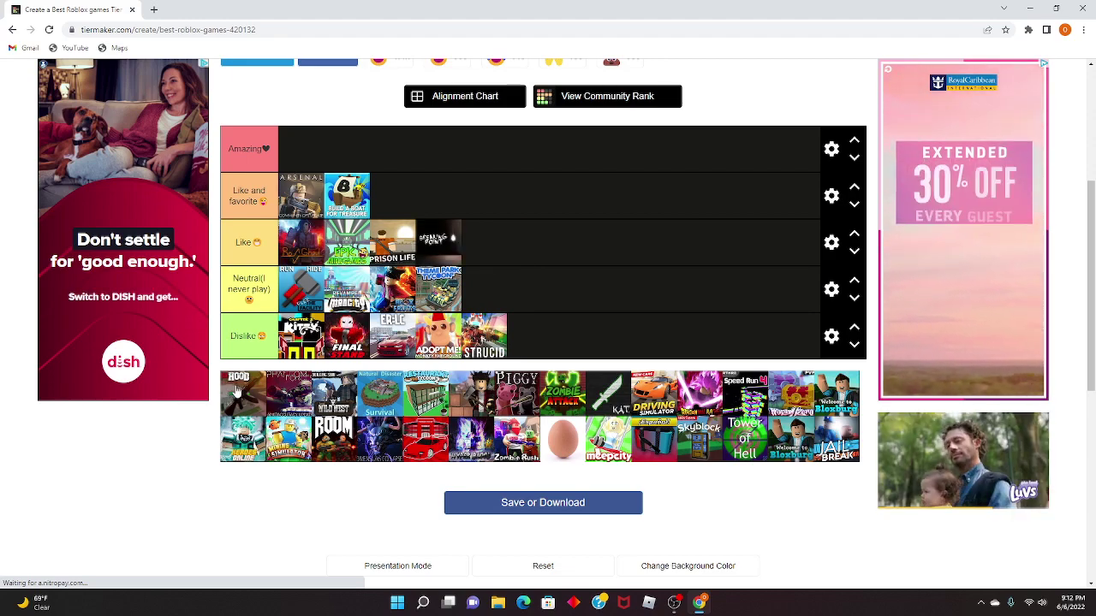
pyautogui.moveTo(242, 394); pyautogui.dragTo(529, 336)
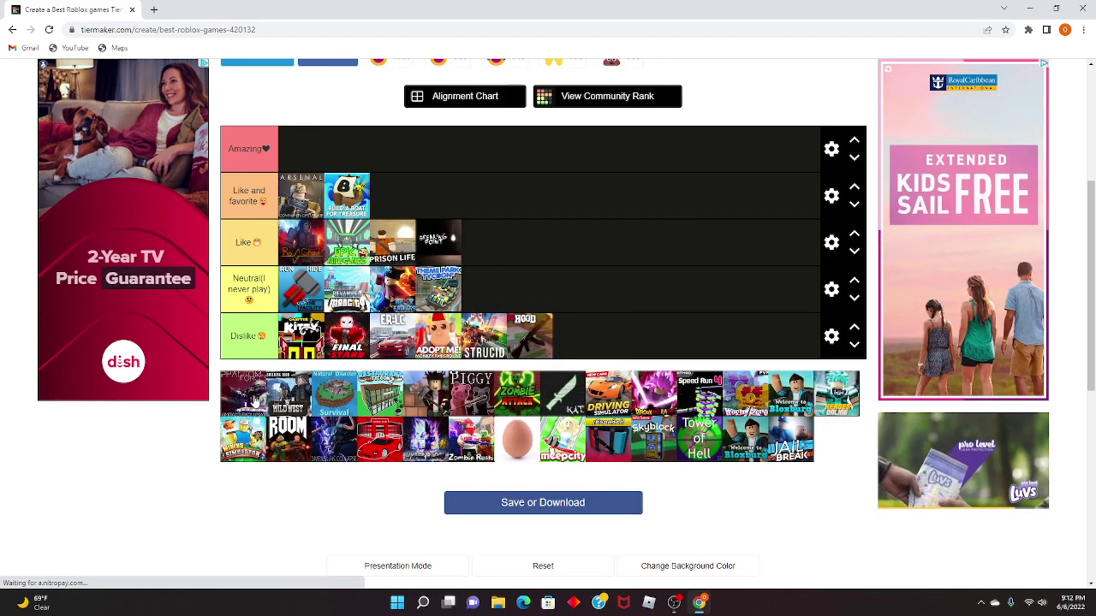
# Put Natural Disaster Survival in Amazing, Phantom Forces in Like and favorite, Piggy in Neutral, KAT in Like.
pyautogui.moveTo(242, 394); pyautogui.dragTo(511, 217)
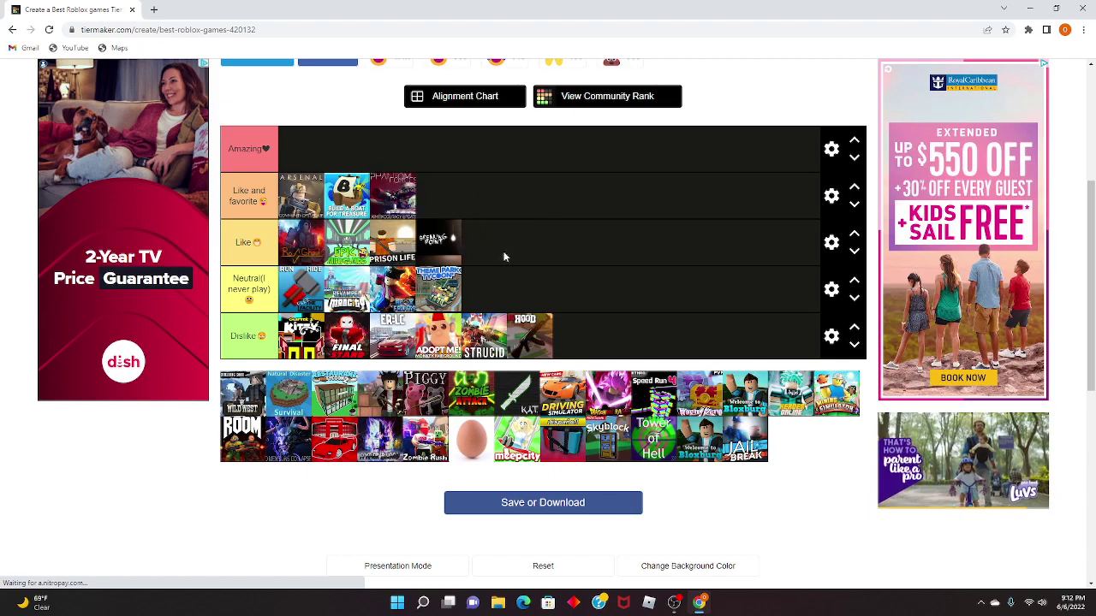
pyautogui.moveTo(242, 394); pyautogui.dragTo(548, 240)
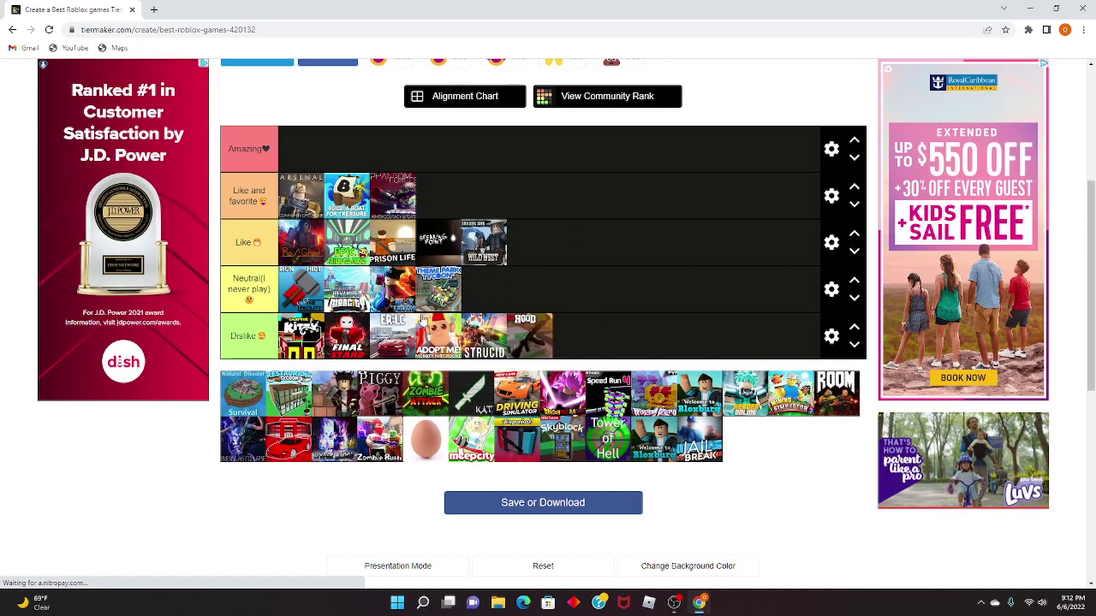
pyautogui.moveTo(242, 394); pyautogui.dragTo(394, 164)
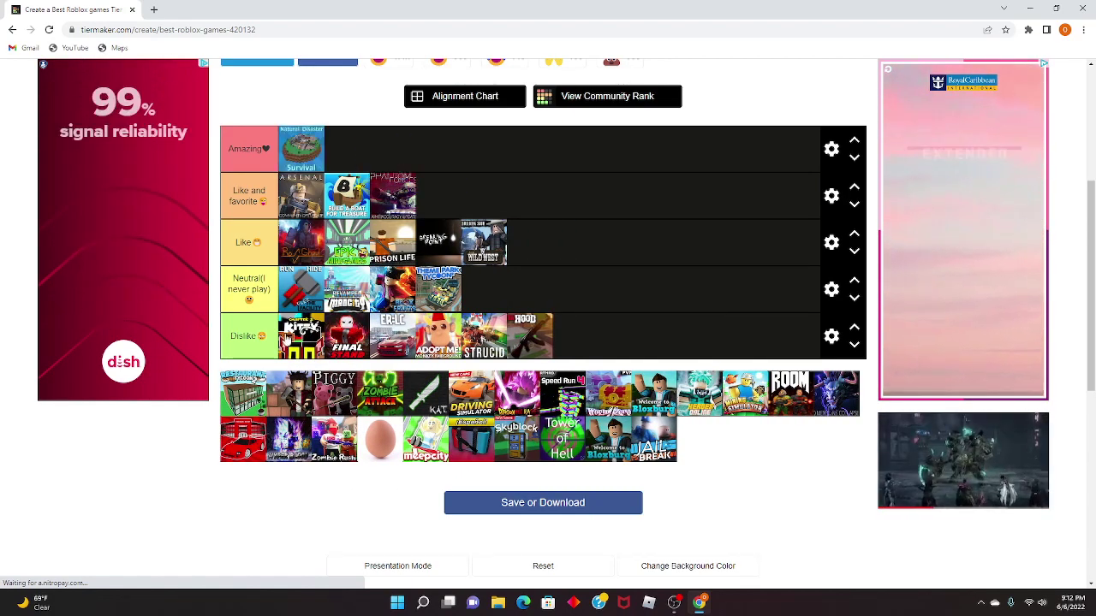
pyautogui.moveTo(243, 394); pyautogui.dragTo(595, 343)
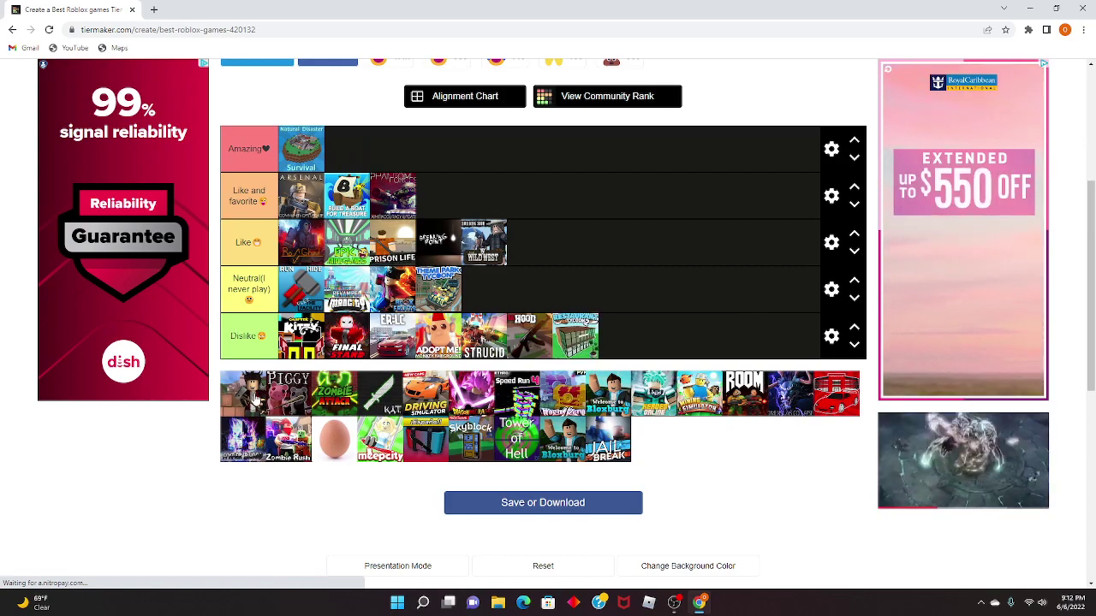
pyautogui.moveTo(248, 394); pyautogui.dragTo(484, 288)
pyautogui.moveTo(243, 394); pyautogui.dragTo(441, 196)
pyautogui.moveTo(248, 394); pyautogui.dragTo(531, 244)
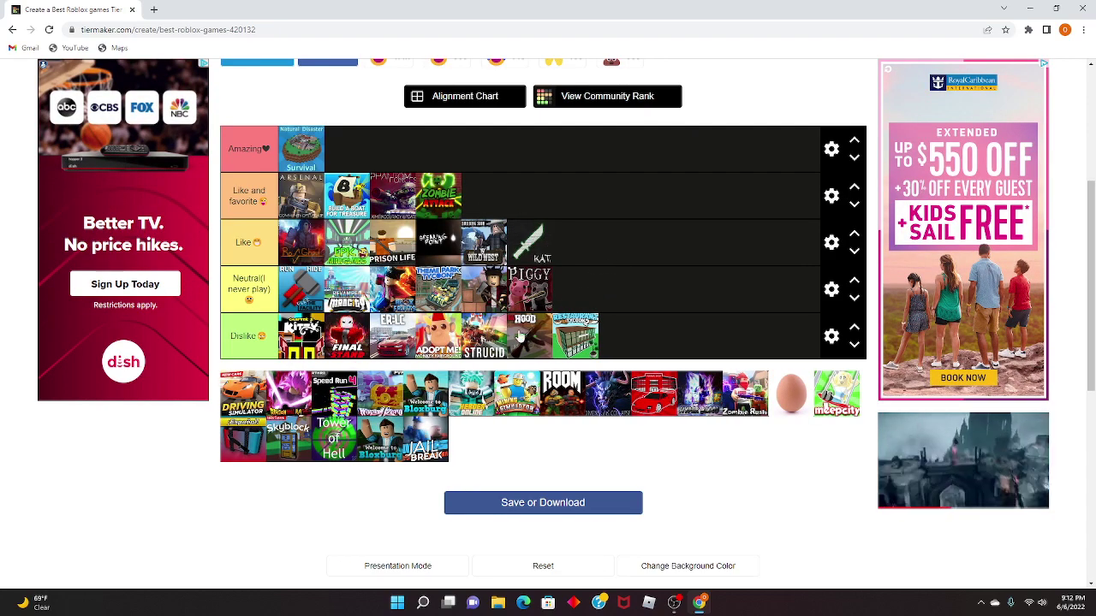
pyautogui.moveTo(243, 399); pyautogui.dragTo(620, 335)
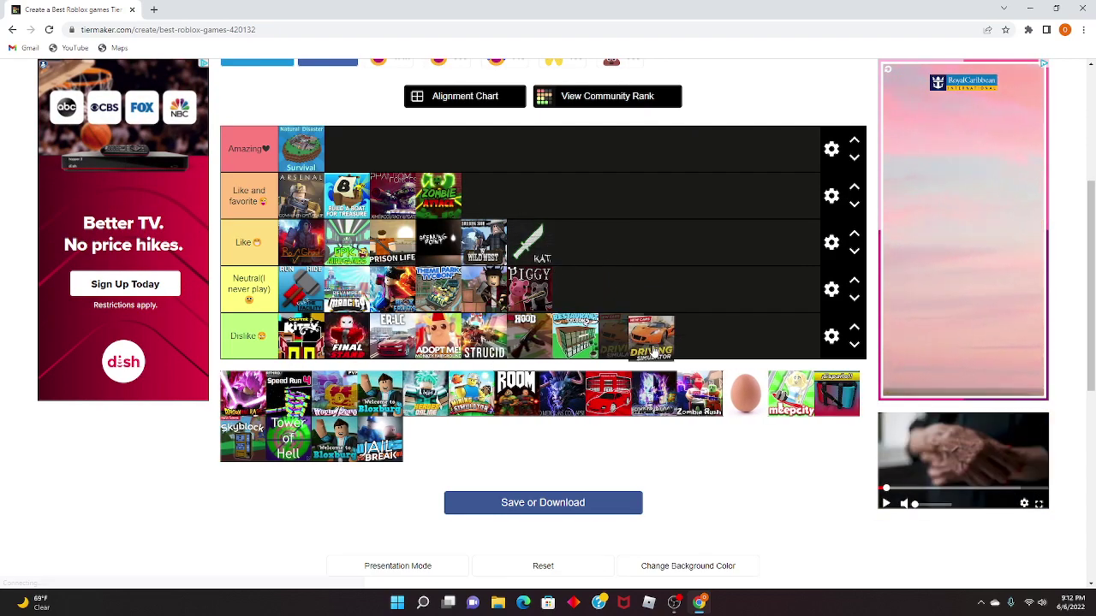
# Rank Speed Run and Mining Simulator as Like, Bloxburg as Neutral, and the Dragon game and ROOM as Dislike.
pyautogui.moveTo(260, 415); pyautogui.dragTo(672, 336)
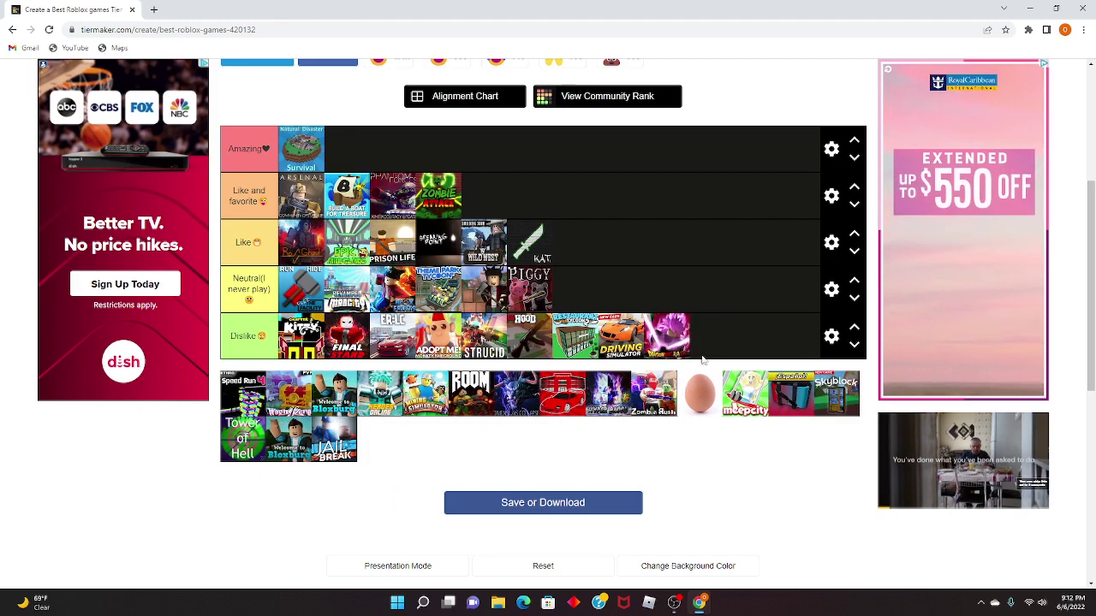
pyautogui.moveTo(256, 402); pyautogui.dragTo(644, 250)
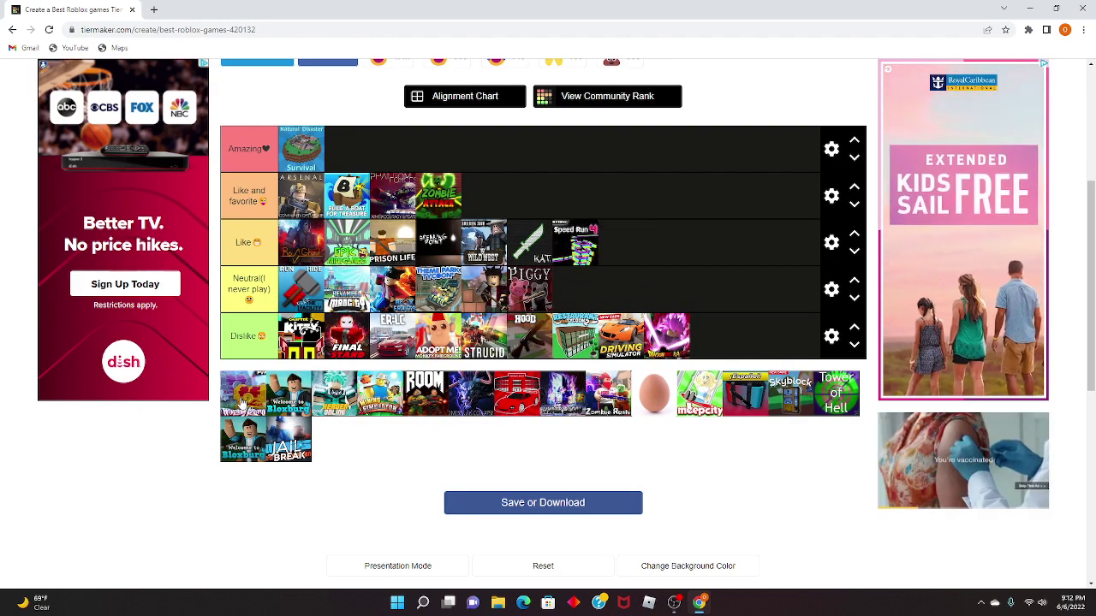
pyautogui.moveTo(246, 403); pyautogui.dragTo(723, 338)
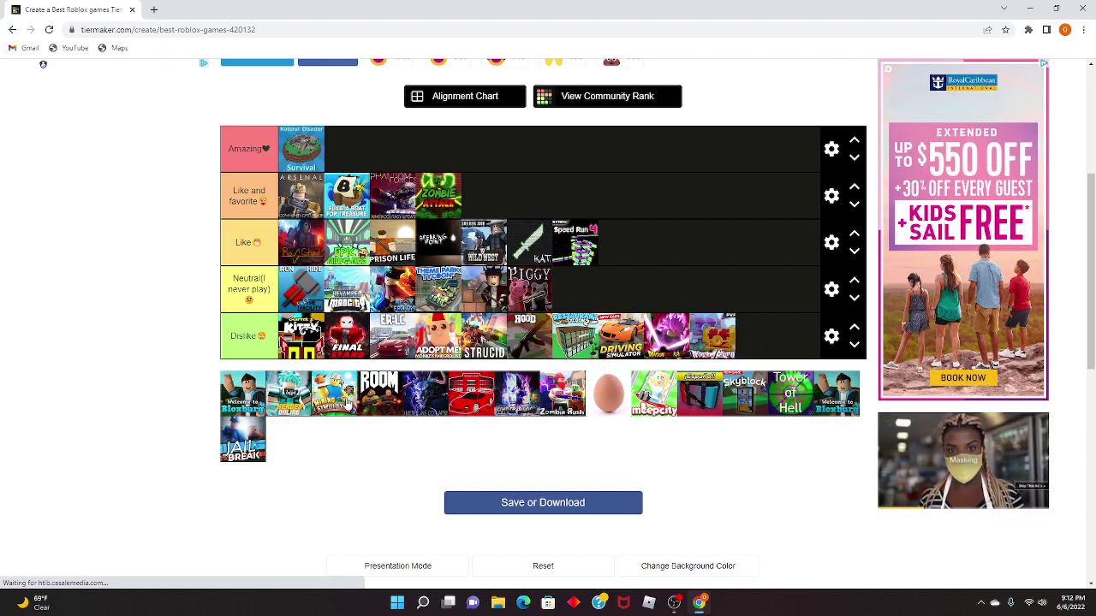
pyautogui.moveTo(243, 394); pyautogui.dragTo(583, 291)
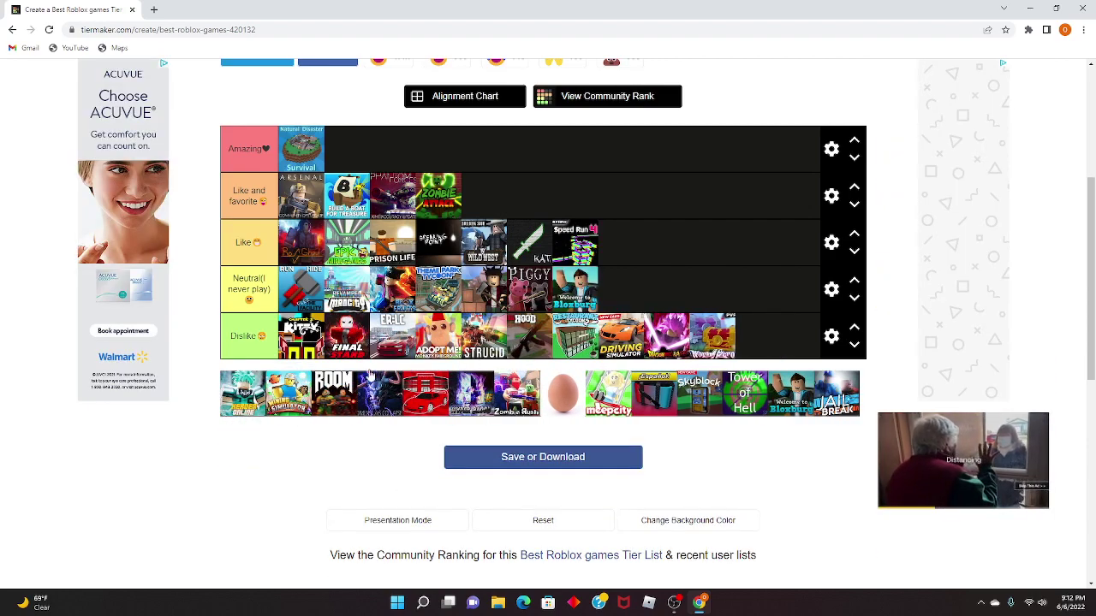
pyautogui.moveTo(241, 415); pyautogui.dragTo(758, 335)
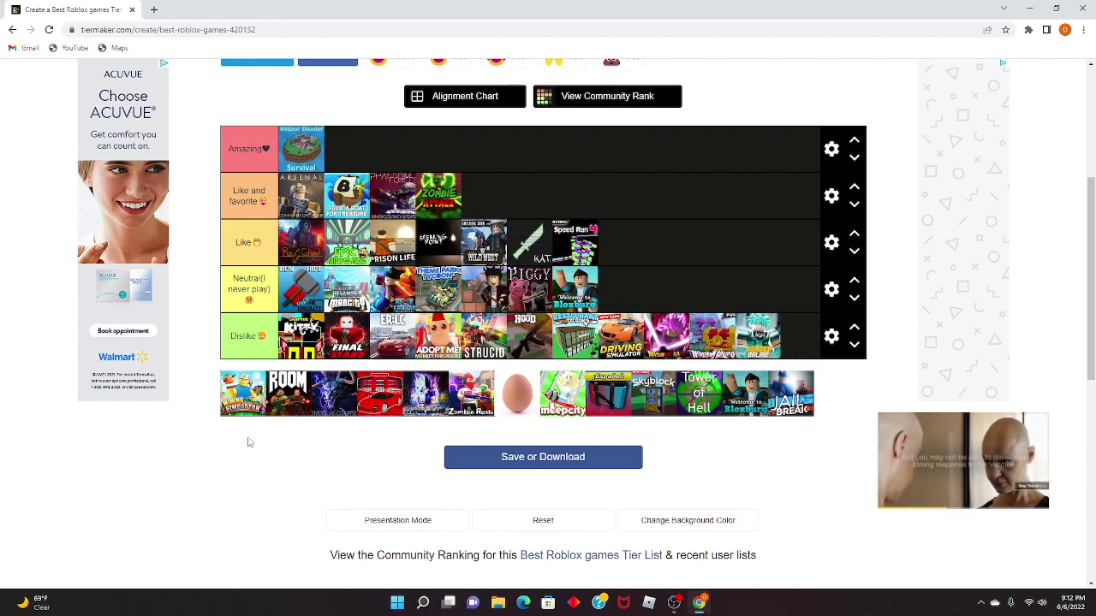
pyautogui.moveTo(244, 409); pyautogui.dragTo(662, 257)
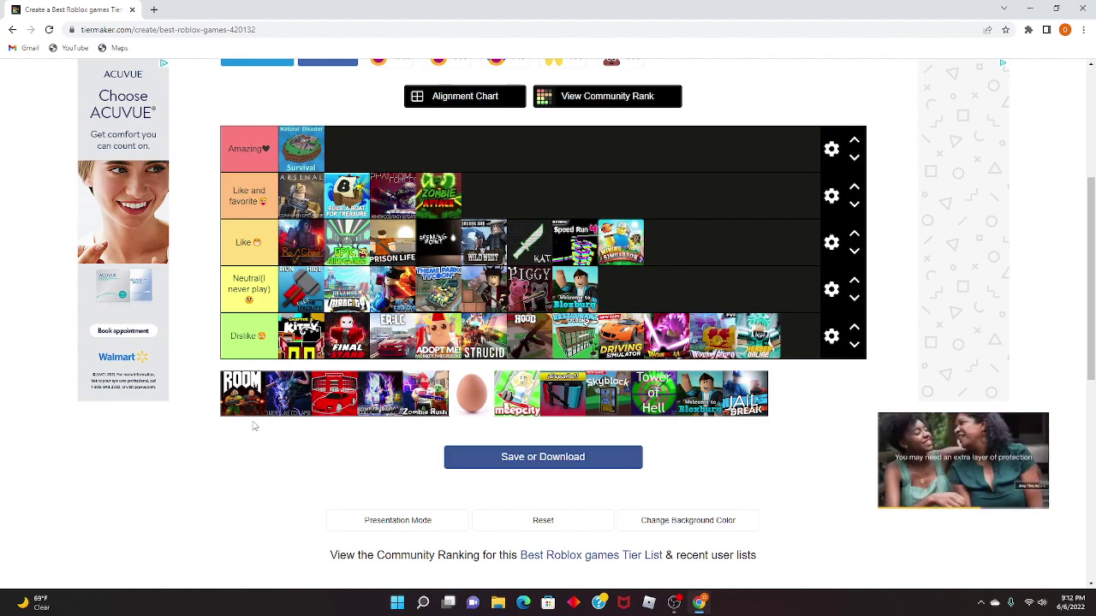
pyautogui.moveTo(244, 403); pyautogui.dragTo(797, 346)
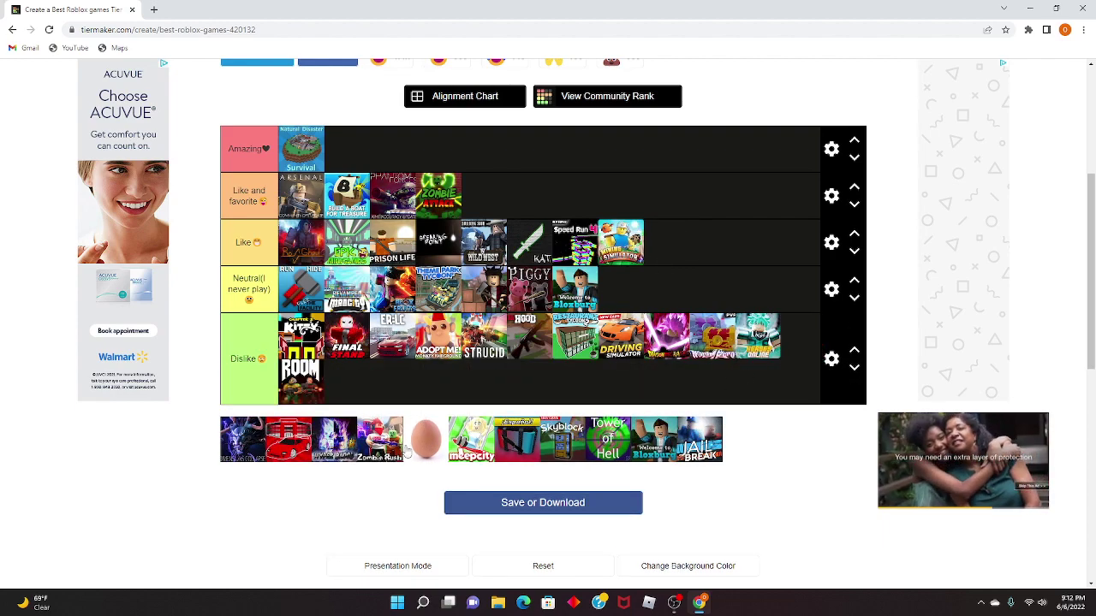
# Put the purple, red car, egg and meepcity games in Dislike and Zombie Rush in Like and favorite.
pyautogui.moveTo(231, 451); pyautogui.dragTo(398, 385)
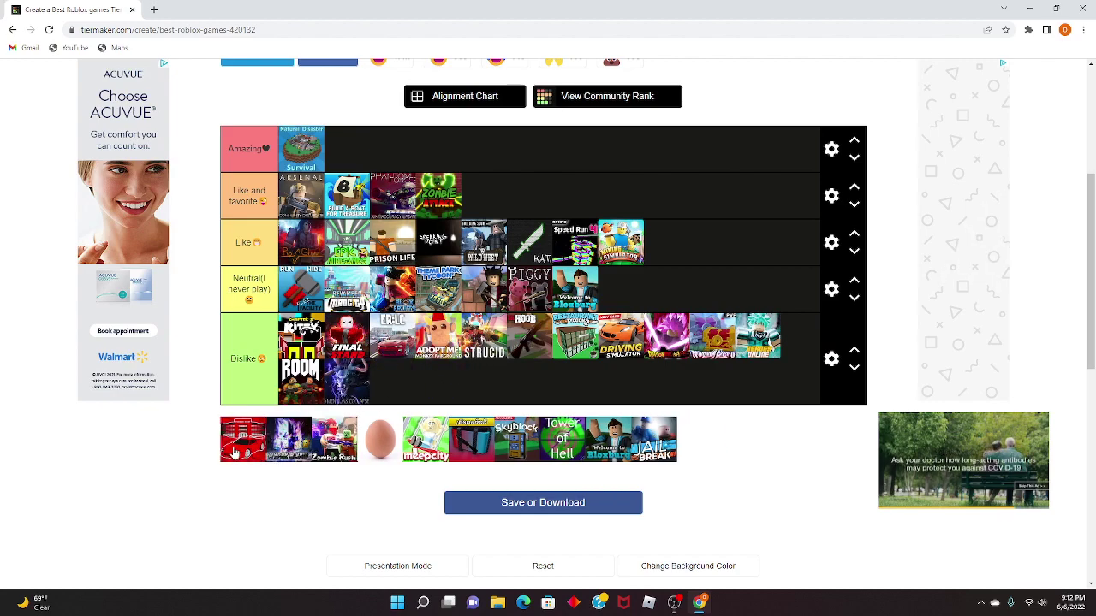
pyautogui.moveTo(233, 454); pyautogui.dragTo(385, 394)
pyautogui.moveTo(242, 458); pyautogui.dragTo(505, 390)
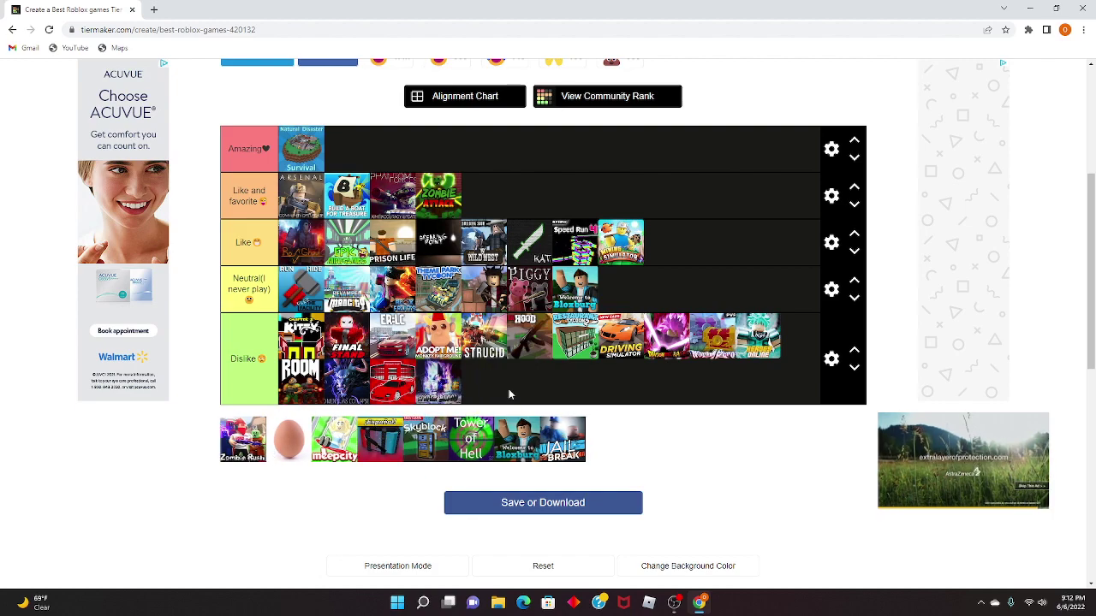
pyautogui.moveTo(244, 445); pyautogui.dragTo(493, 197)
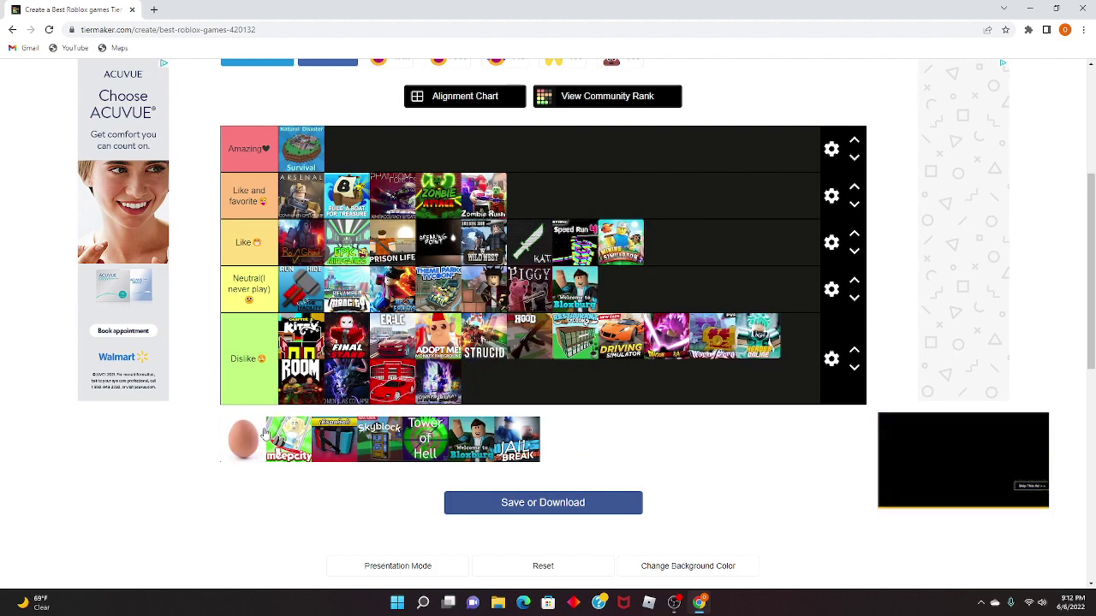
pyautogui.moveTo(243, 440); pyautogui.dragTo(544, 395)
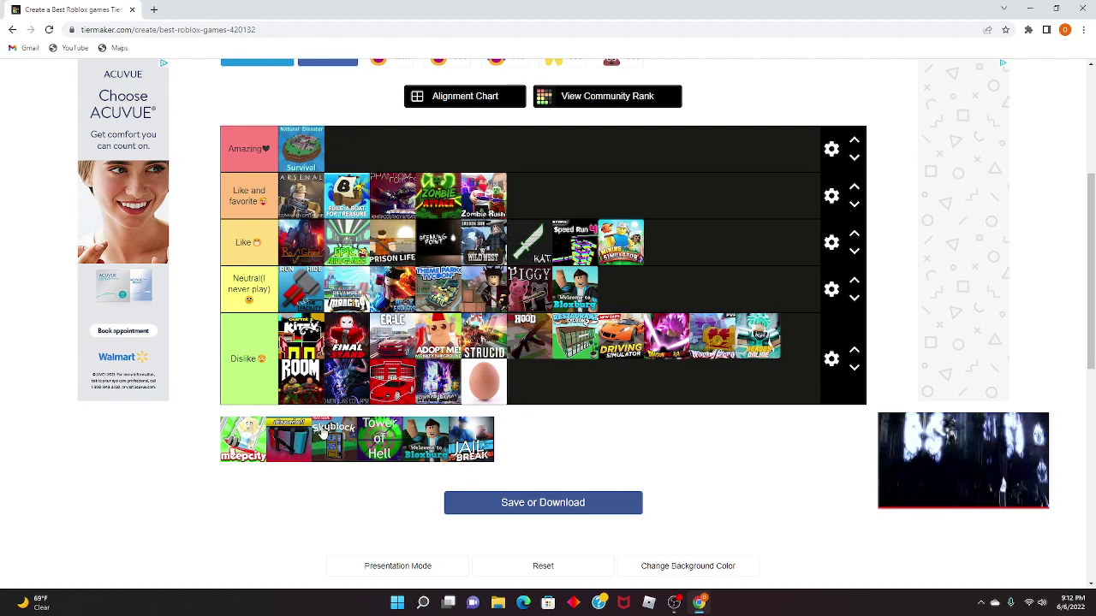
pyautogui.moveTo(243, 440); pyautogui.dragTo(531, 385)
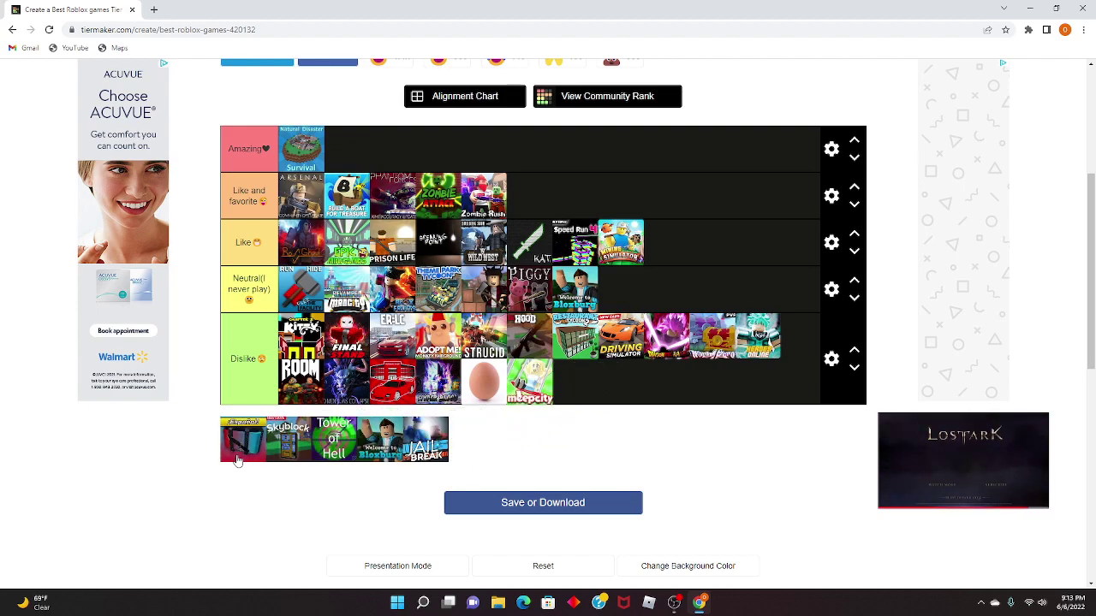
# Place Skyblock in Neutral, Tower of Hell in Like, and Jailbreak in Like and favorite, emptying the pool.
pyautogui.moveTo(239, 461); pyautogui.dragTo(579, 217)
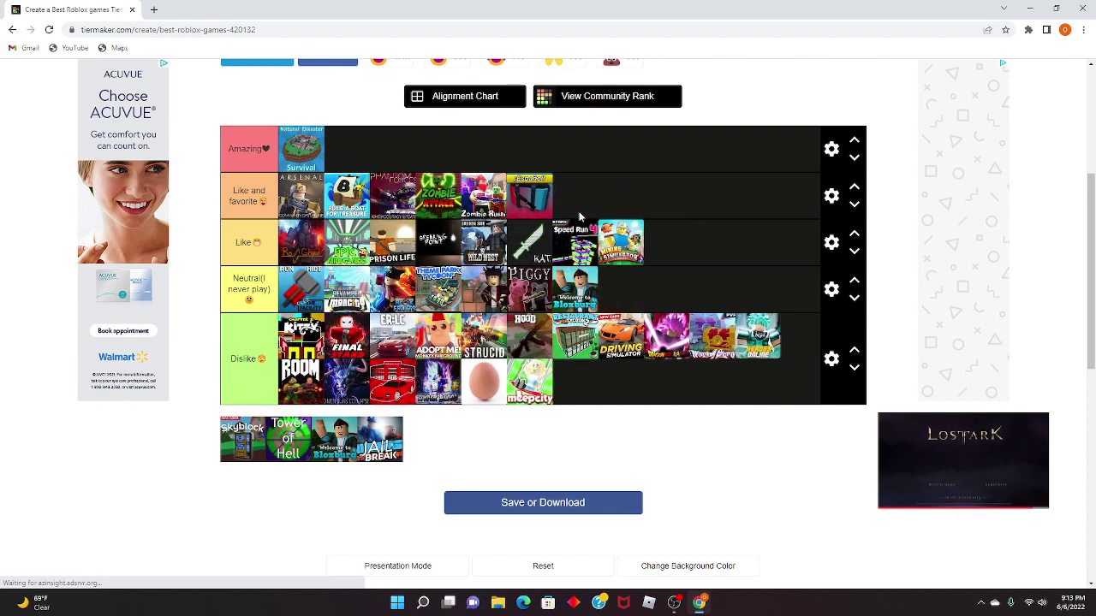
pyautogui.moveTo(261, 442); pyautogui.dragTo(741, 298)
pyautogui.moveTo(244, 441); pyautogui.dragTo(655, 242)
pyautogui.moveTo(237, 449); pyautogui.dragTo(698, 317)
pyautogui.moveTo(244, 441); pyautogui.dragTo(699, 212)
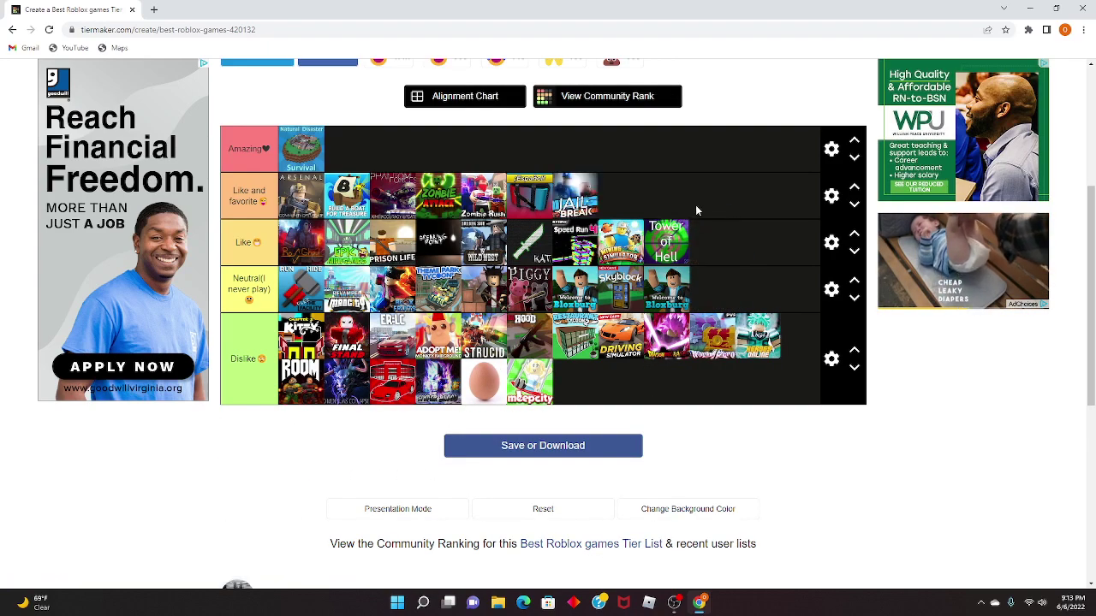
pyautogui.scroll(1, 413, 362)
pyautogui.scroll(1, 414, 362)
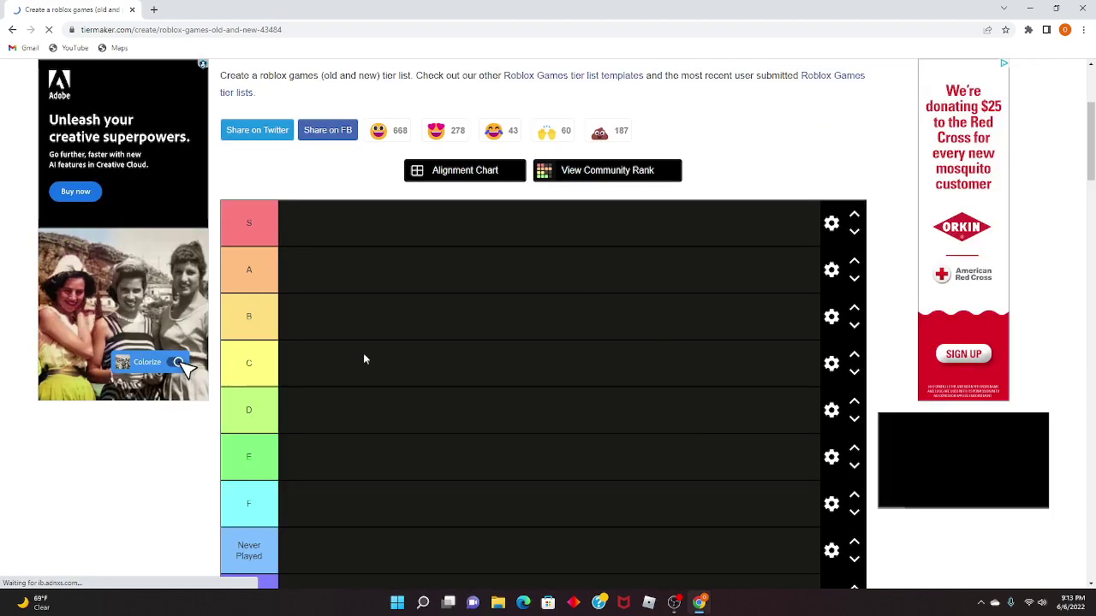
# Put Beyond, RoCitizens and Roblox Battle in Never Heard Of, Clone Tycoon in B, Horrific Housing in D.
pyautogui.scroll(-2, 364, 358)
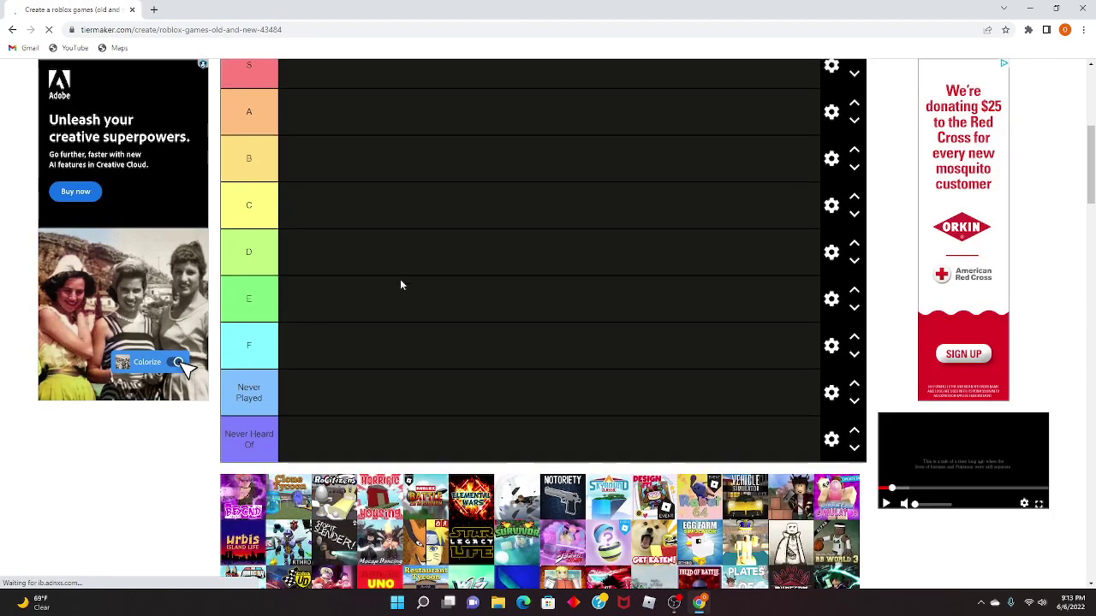
pyautogui.scroll(-1, 445, 308)
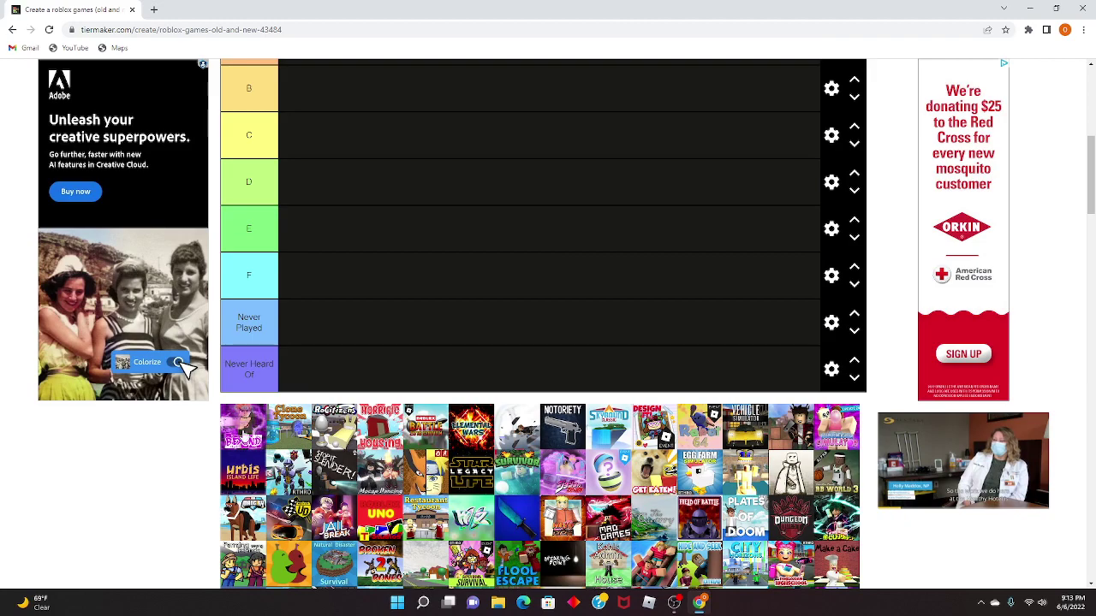
pyautogui.moveTo(243, 426); pyautogui.dragTo(419, 340)
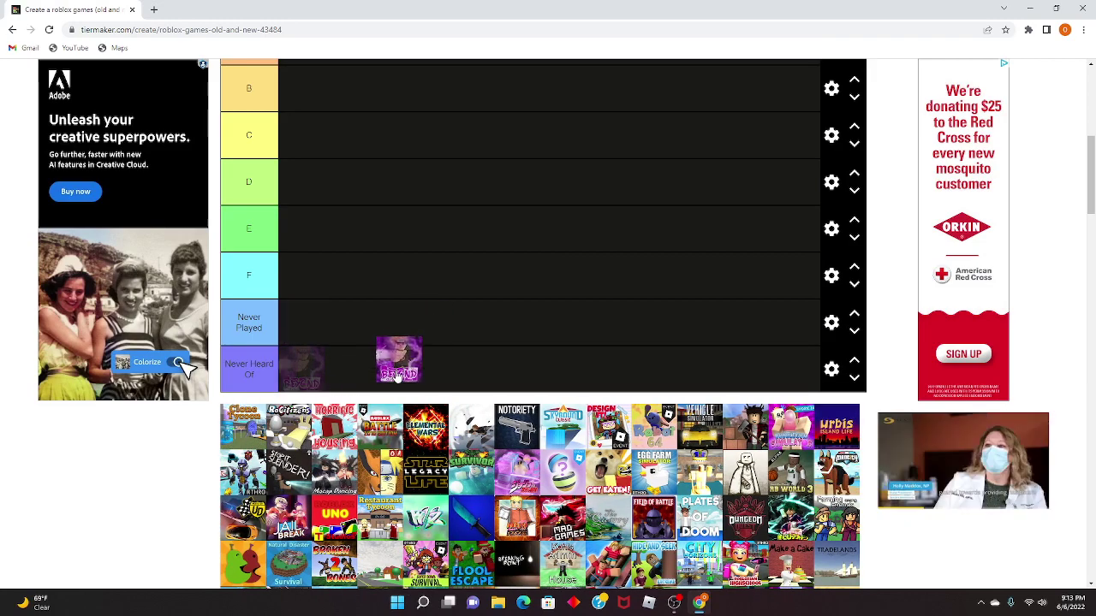
pyautogui.moveTo(397, 377); pyautogui.dragTo(375, 387)
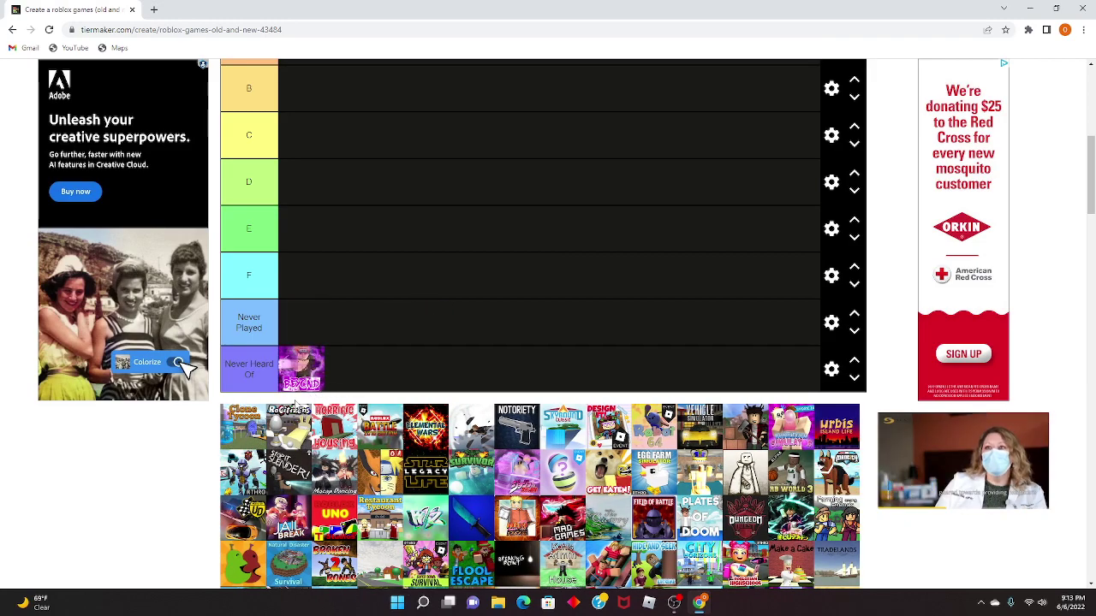
pyautogui.moveTo(290, 408)
pyautogui.mouseDown()
pyautogui.moveTo(404, 331)
pyautogui.moveTo(351, 163)
pyautogui.moveTo(325, 214)
pyautogui.mouseUp()
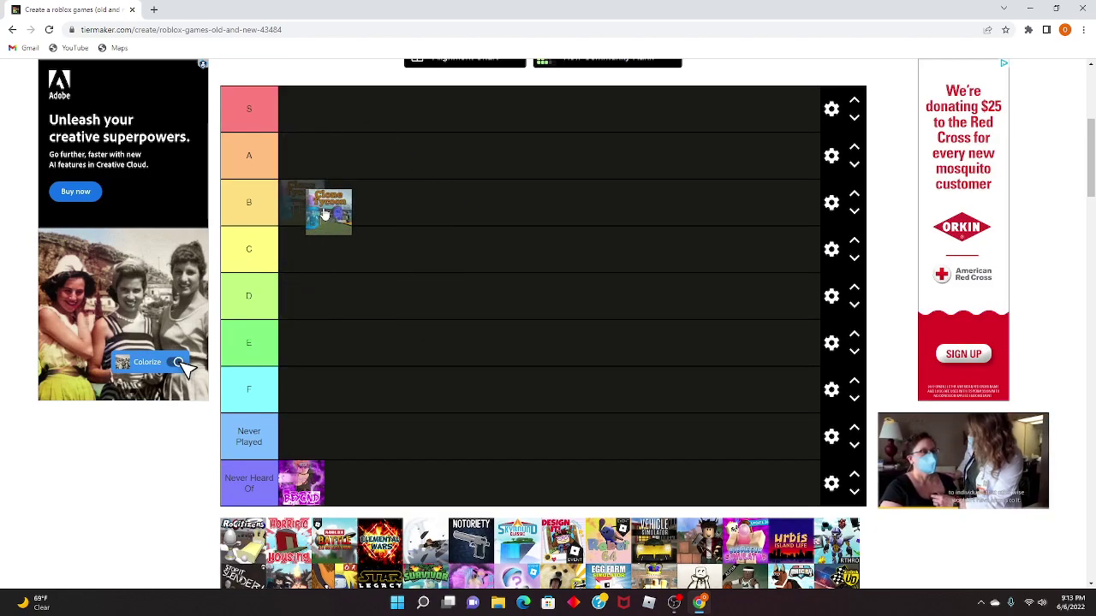
pyautogui.scroll(-1, 338, 202)
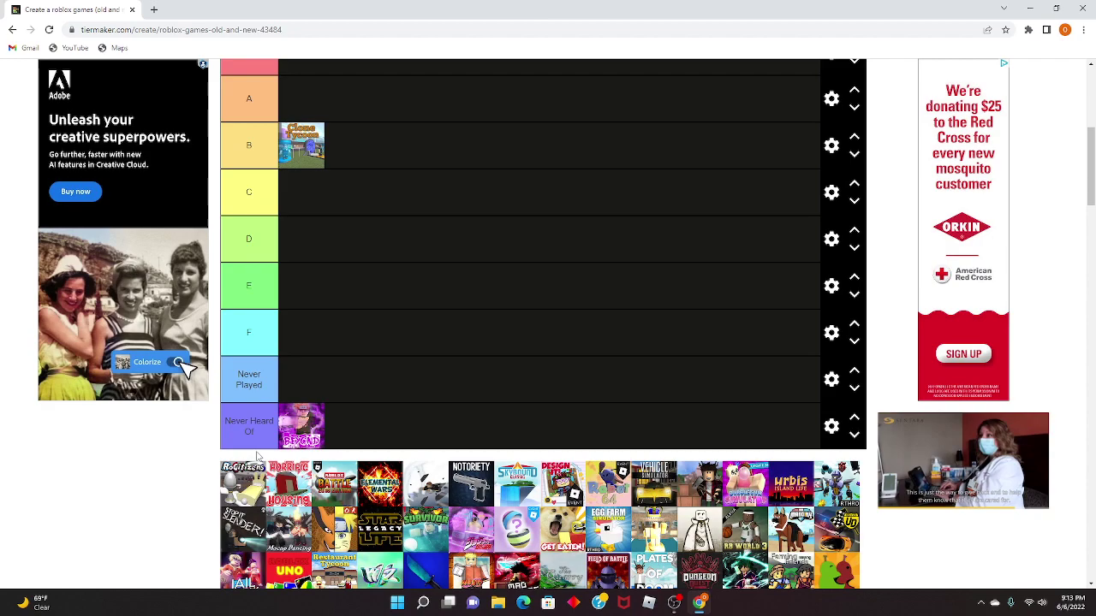
pyautogui.moveTo(304, 459); pyautogui.dragTo(347, 426)
pyautogui.moveTo(245, 482); pyautogui.dragTo(366, 259)
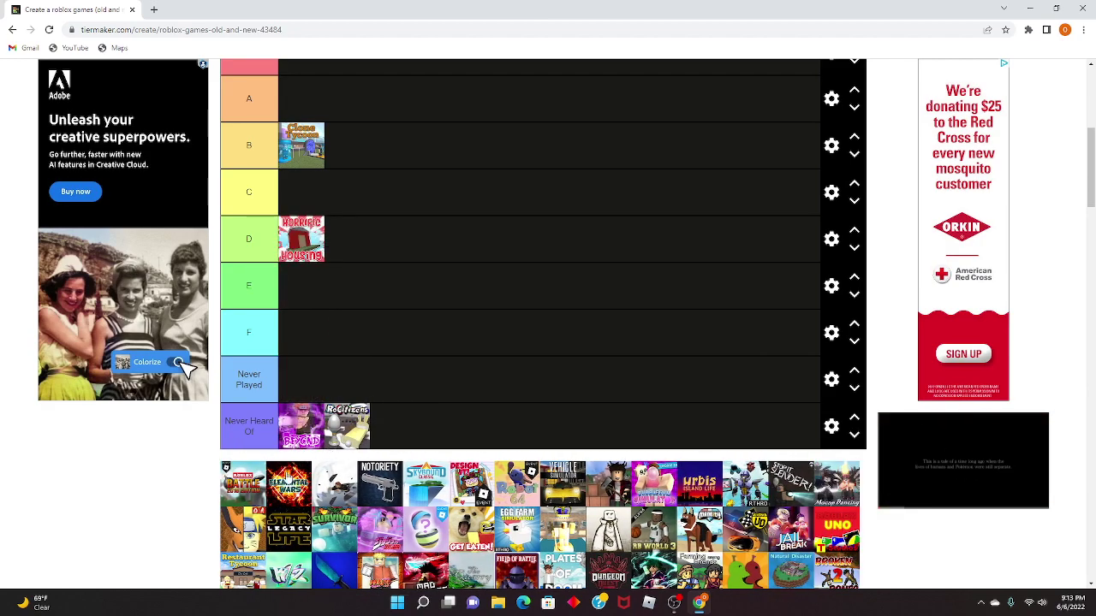
pyautogui.moveTo(255, 482); pyautogui.dragTo(414, 425)
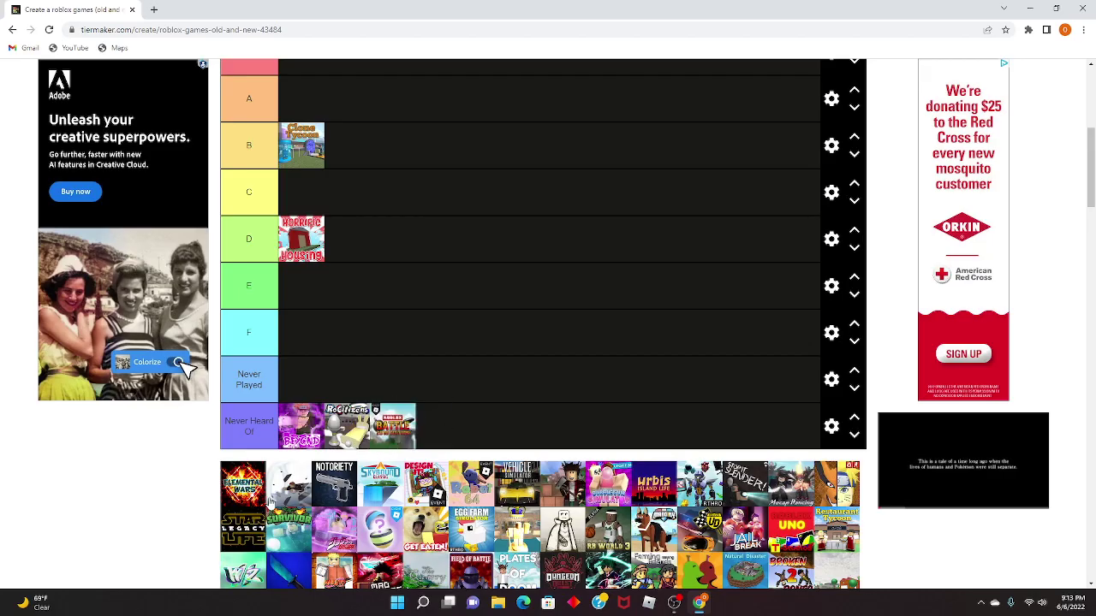
# Add Elemental Wars, the white game icon and NOTORIETY to the Never Heard Of tier.
pyautogui.scroll(-3, 271, 503)
pyautogui.scroll(-15, 182, 367)
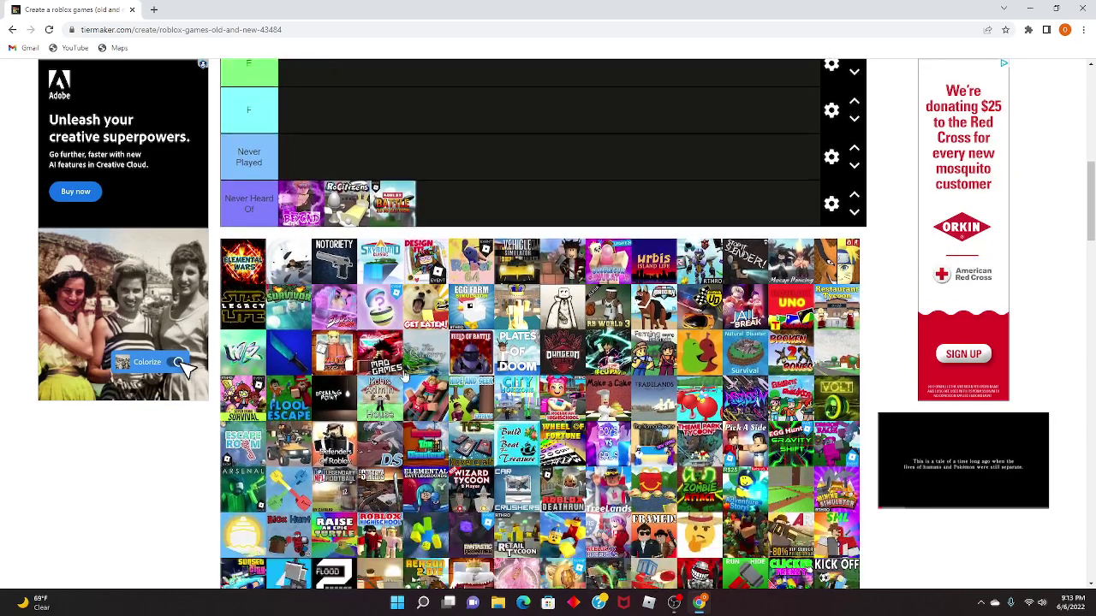
pyautogui.scroll(-10, 182, 366)
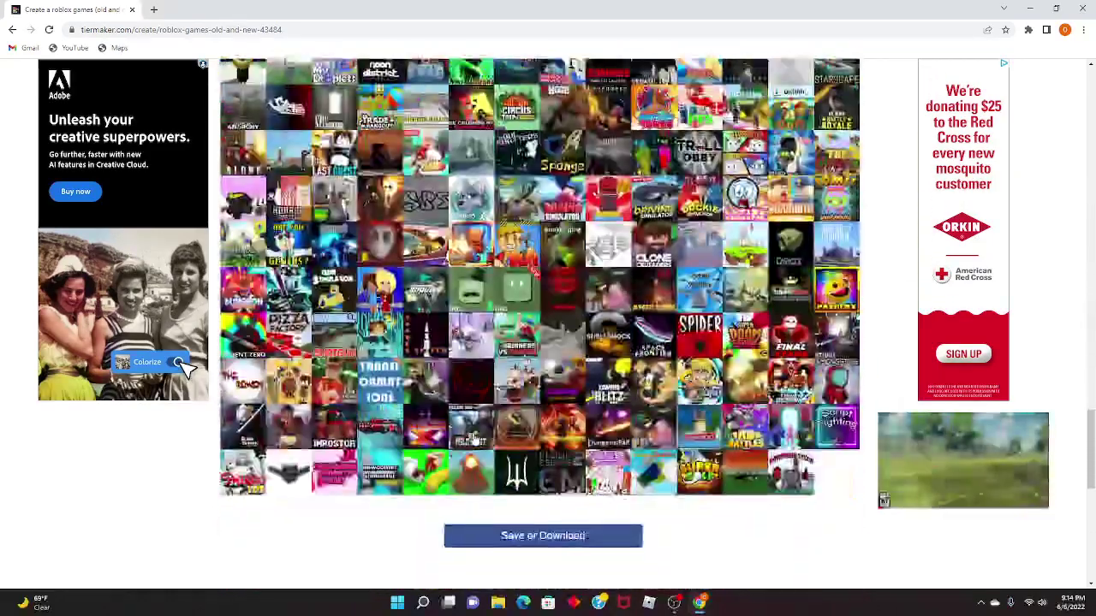
pyautogui.scroll(12, 182, 367)
pyautogui.scroll(10, 183, 366)
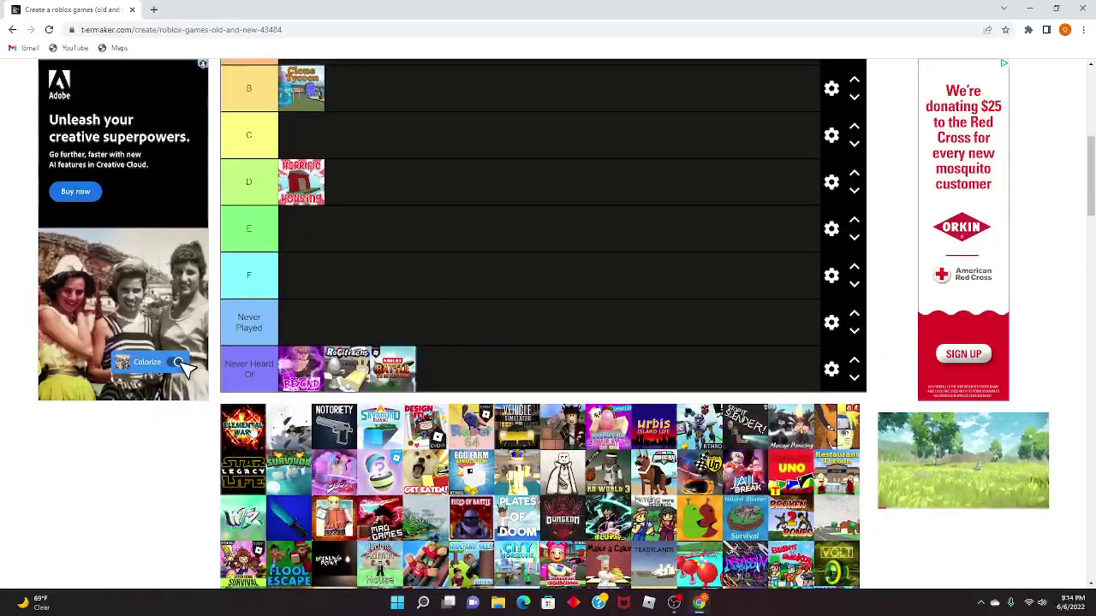
pyautogui.moveTo(242, 425); pyautogui.dragTo(438, 368)
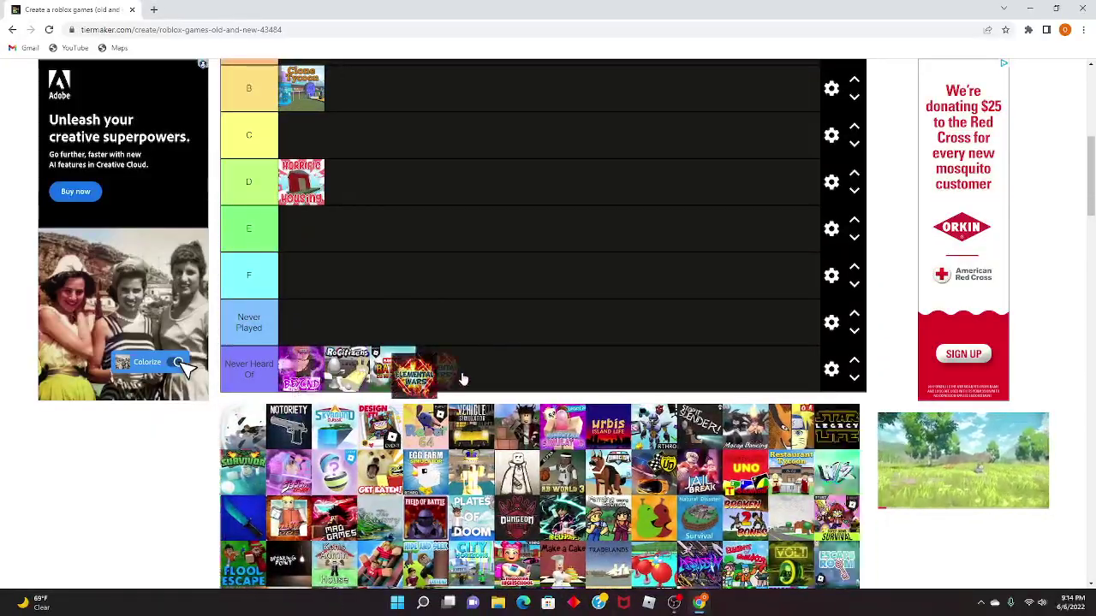
pyautogui.moveTo(244, 426); pyautogui.dragTo(483, 368)
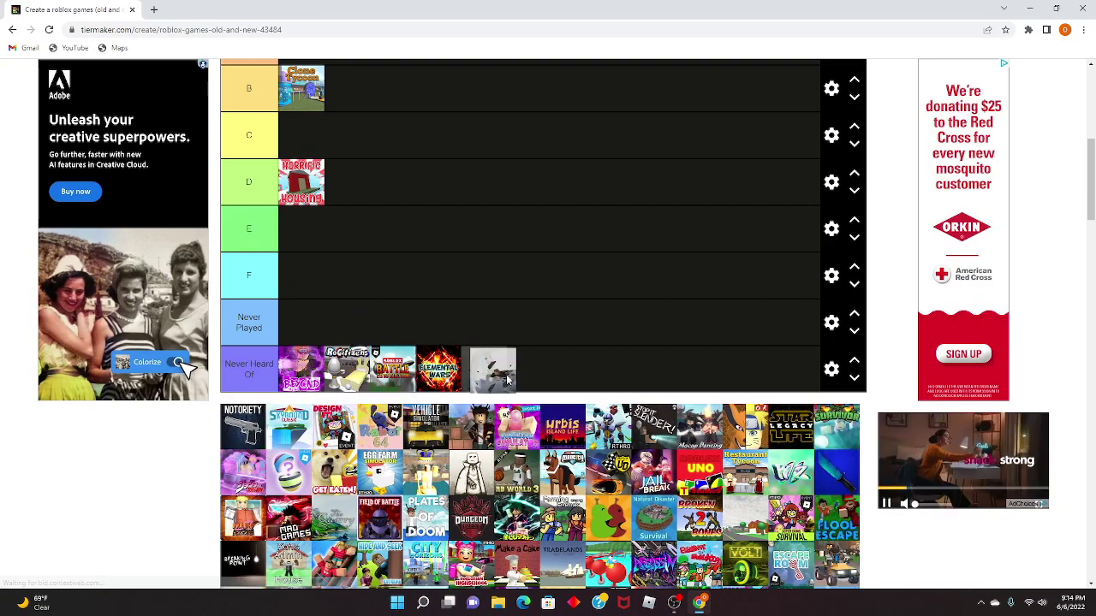
pyautogui.moveTo(248, 428); pyautogui.dragTo(610, 375)
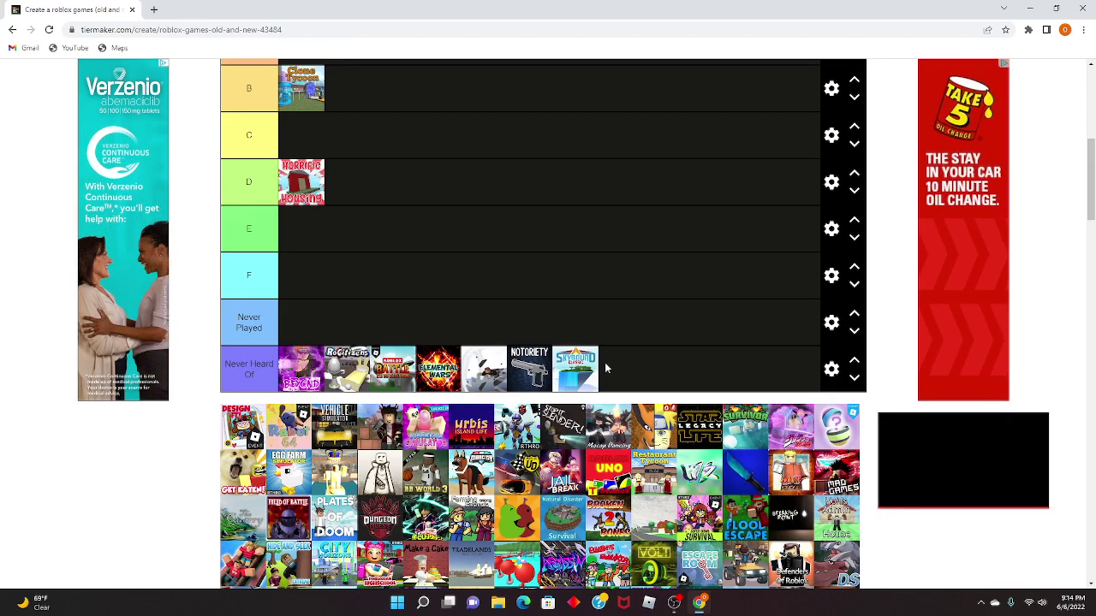
pyautogui.scroll(-10, 606, 377)
# Move several more pool games into the Never Heard Of tier.
pyautogui.scroll(10, 587, 454)
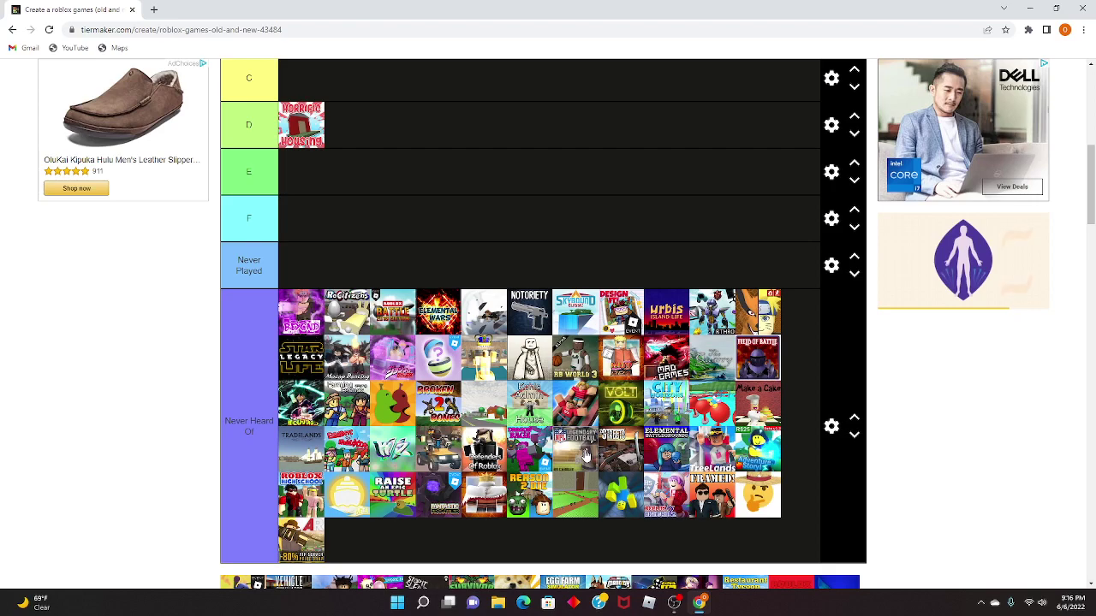
pyautogui.scroll(-3, 542, 435)
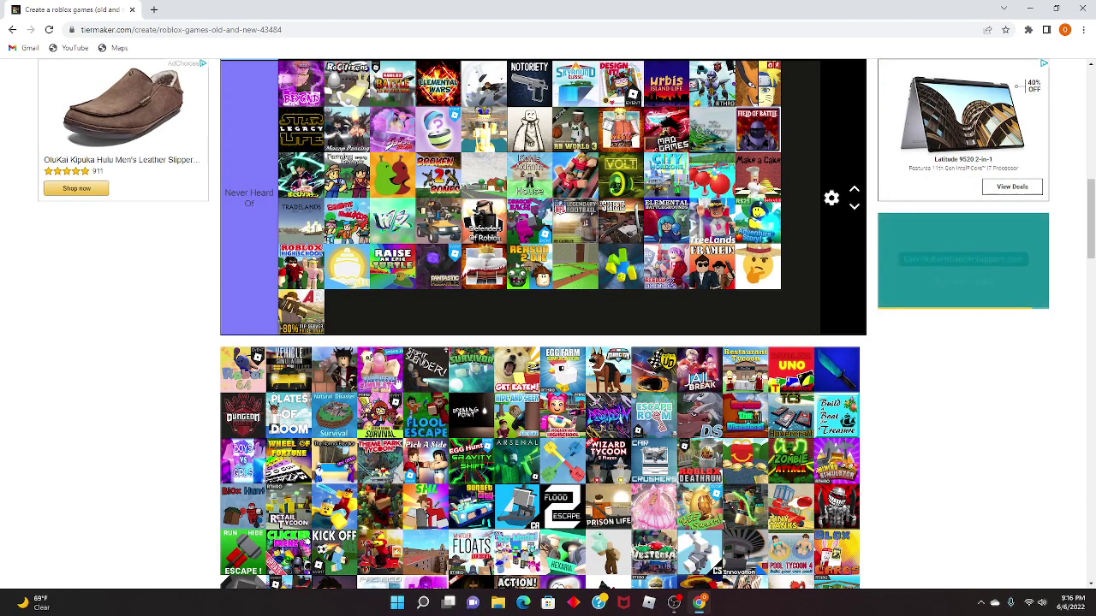
pyautogui.moveTo(383, 370); pyautogui.dragTo(374, 291)
pyautogui.scroll(5, 412, 291)
pyautogui.scroll(1, 370, 248)
pyautogui.scroll(-6, 422, 291)
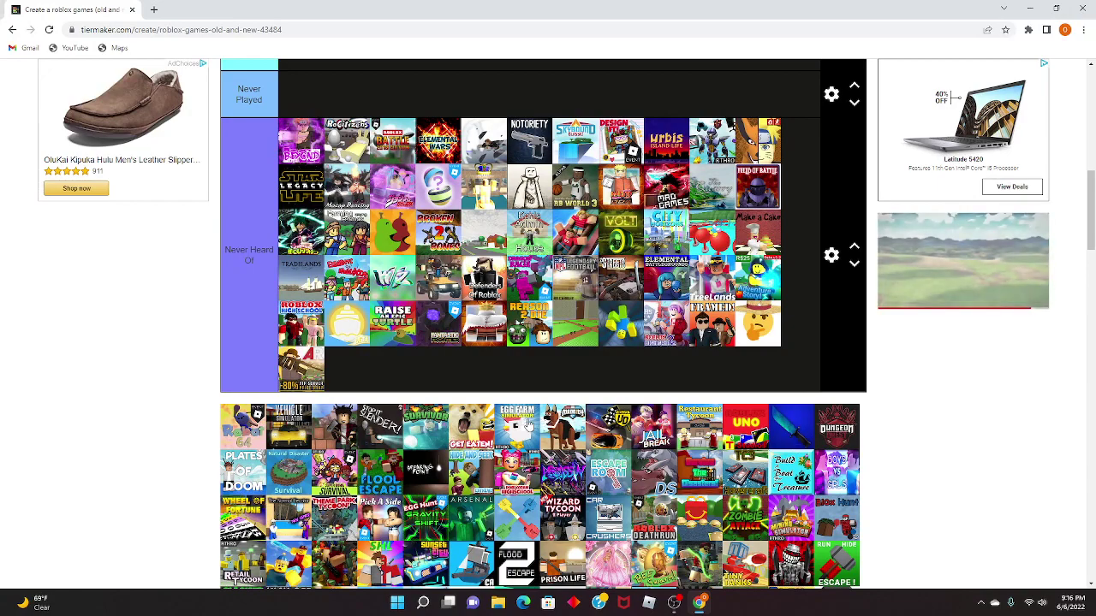
pyautogui.scroll(2, 463, 222)
pyautogui.moveTo(471, 426); pyautogui.dragTo(447, 432)
pyautogui.scroll(2, 453, 286)
pyautogui.scroll(-7, 385, 248)
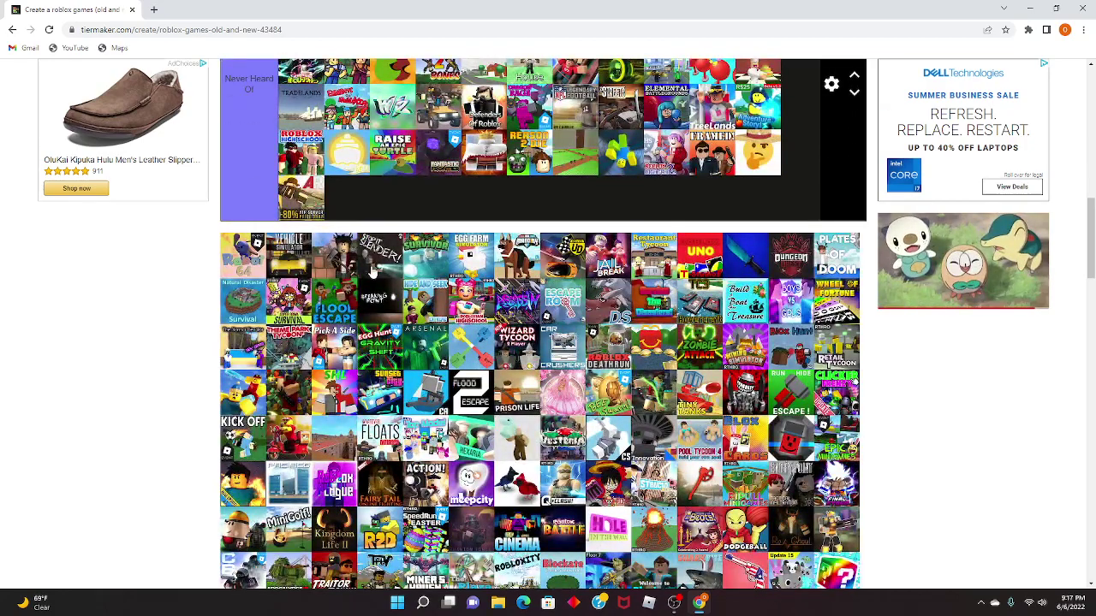
# Place Get Eaten in tier C, Survivor in tier A and Zombie Attack in tier B.
pyautogui.scroll(8, 403, 257)
pyautogui.moveTo(421, 250); pyautogui.dragTo(404, 288)
pyautogui.scroll(-3, 416, 294)
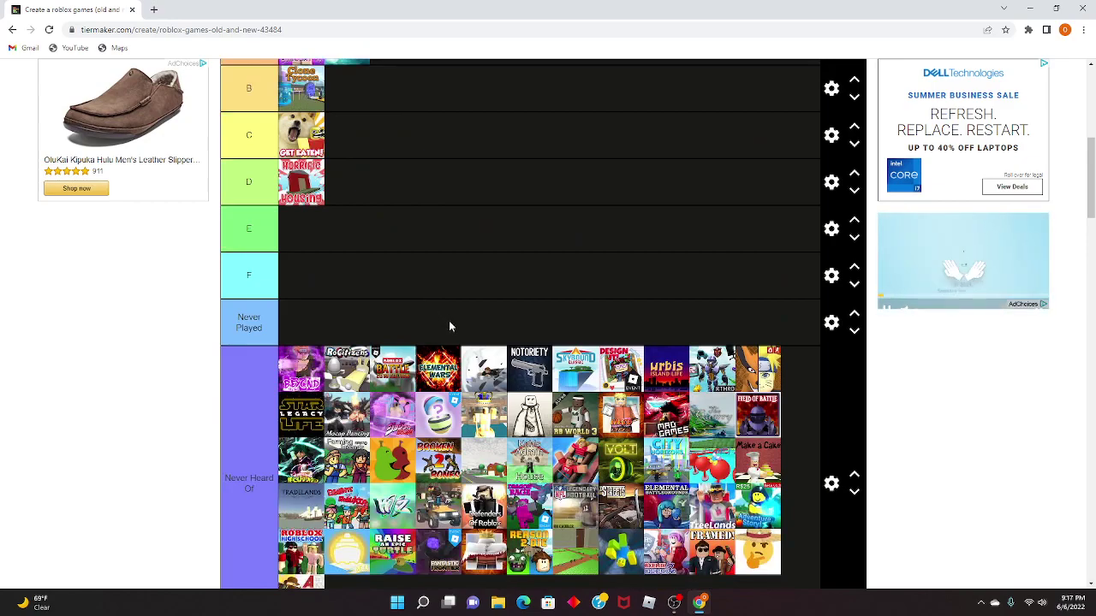
pyautogui.scroll(-5, 683, 423)
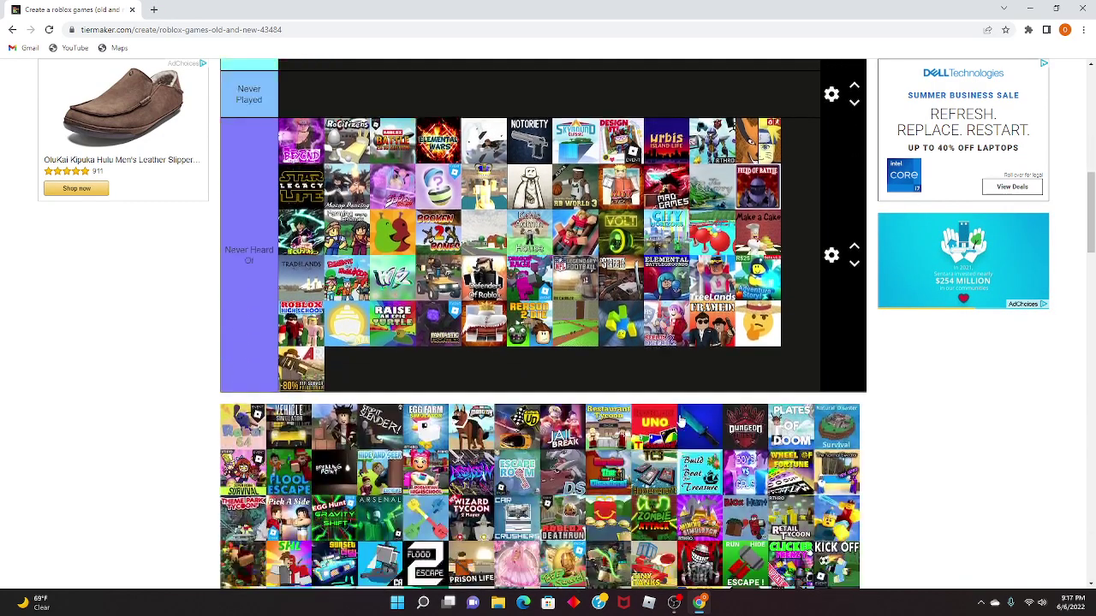
pyautogui.moveTo(674, 354); pyautogui.dragTo(416, 371)
pyautogui.scroll(8, 531, 300)
pyautogui.scroll(1, 463, 340)
pyautogui.scroll(-6, 417, 372)
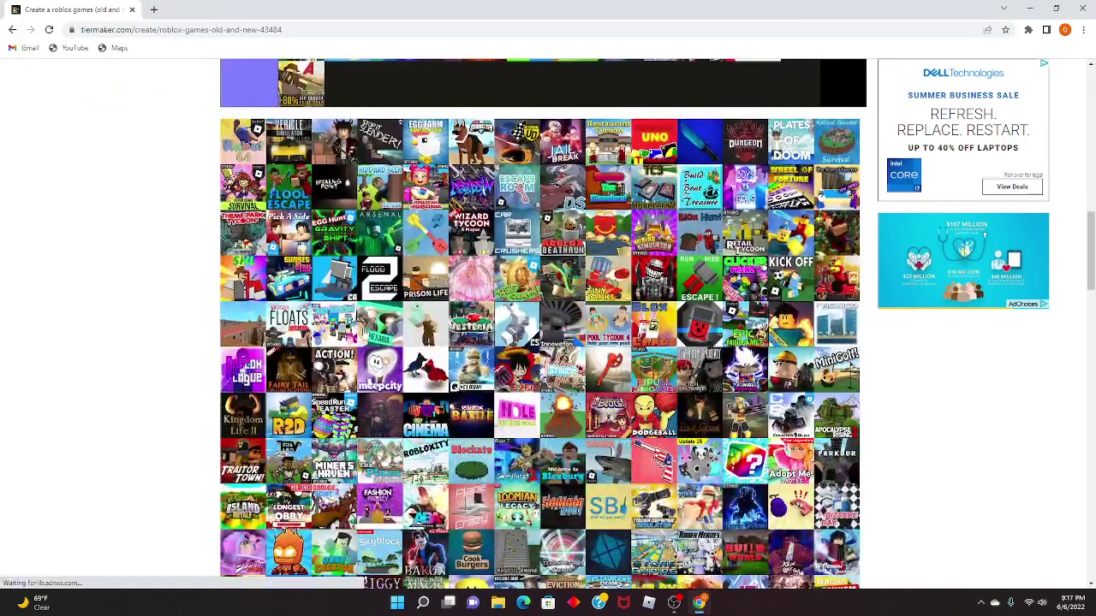
pyautogui.moveTo(380, 278); pyautogui.dragTo(389, 538)
pyautogui.scroll(6, 368, 343)
pyautogui.scroll(3, 411, 367)
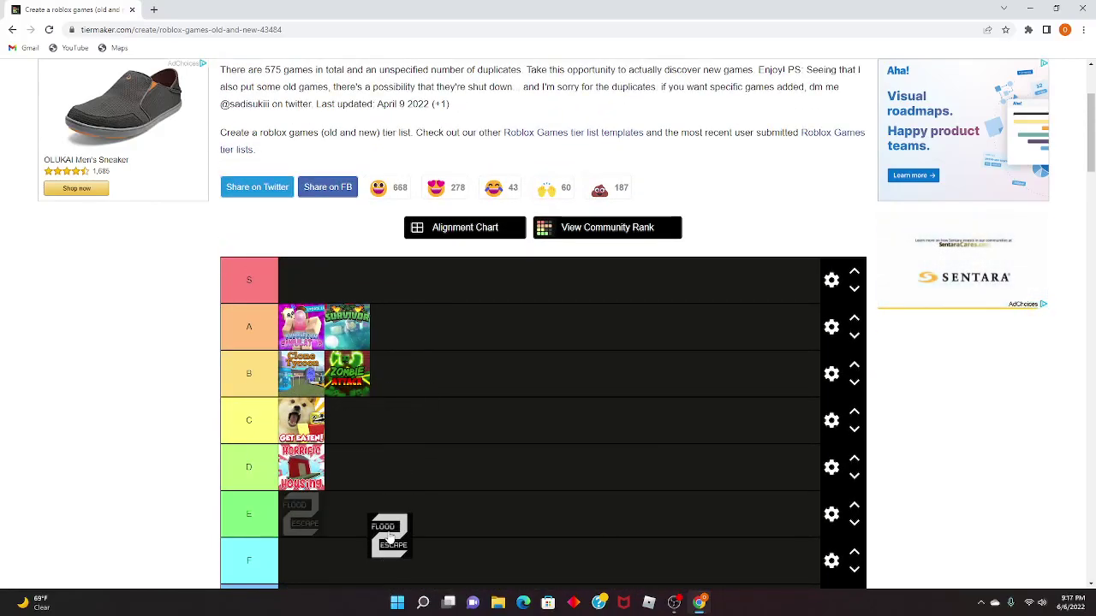
# Reposition a couple of game tiles between the tier rows.
pyautogui.moveTo(404, 472); pyautogui.dragTo(406, 435)
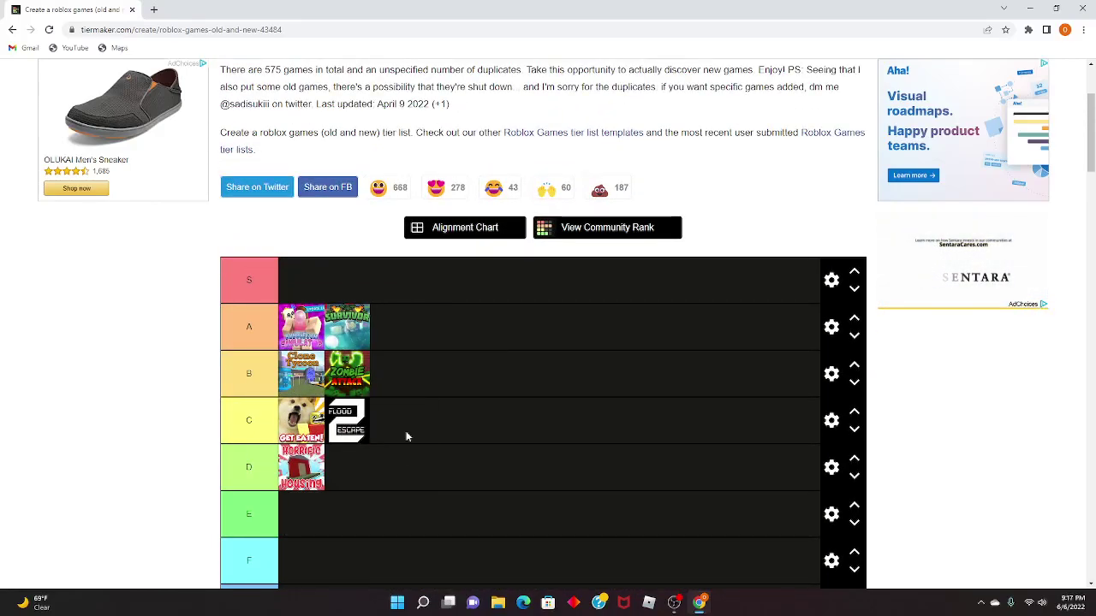
pyautogui.scroll(-2, 418, 435)
pyautogui.scroll(-6, 418, 435)
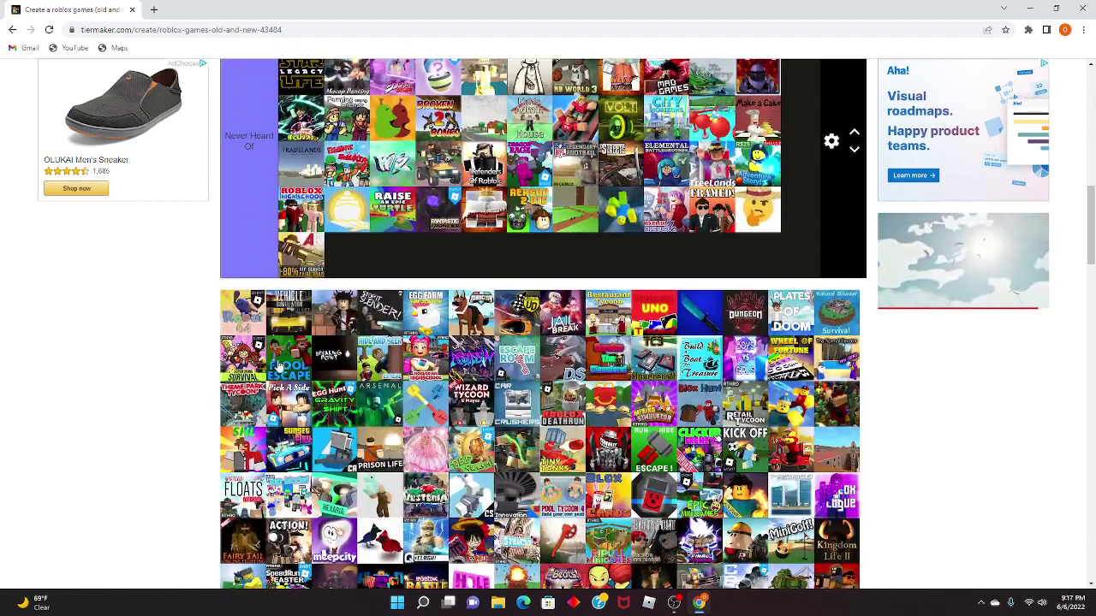
pyautogui.scroll(8, 317, 322)
pyautogui.moveTo(301, 342); pyautogui.dragTo(351, 282)
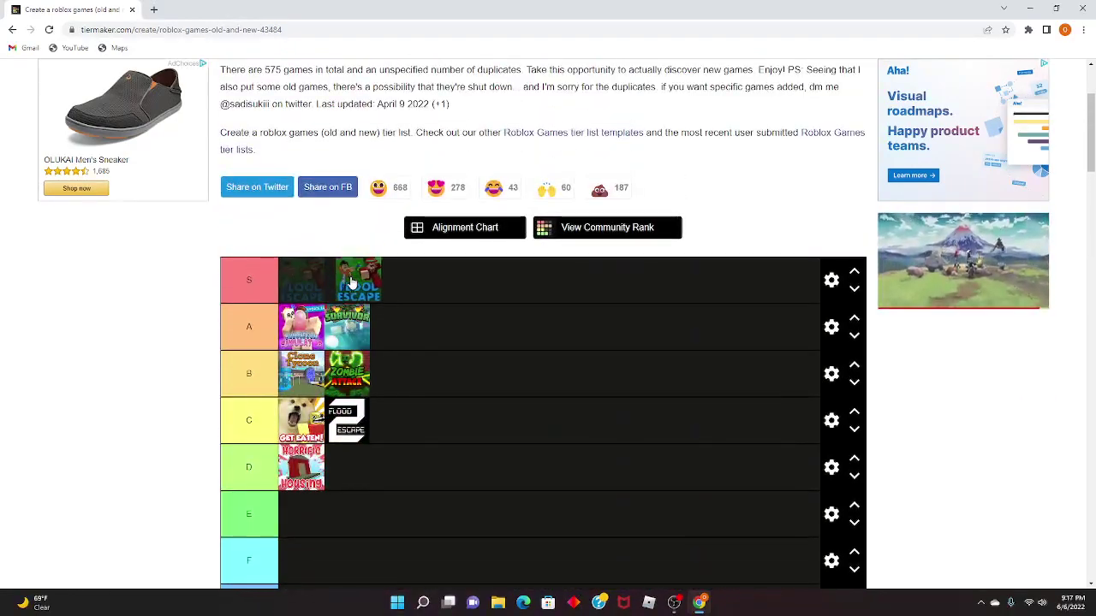
pyautogui.scroll(-7, 361, 303)
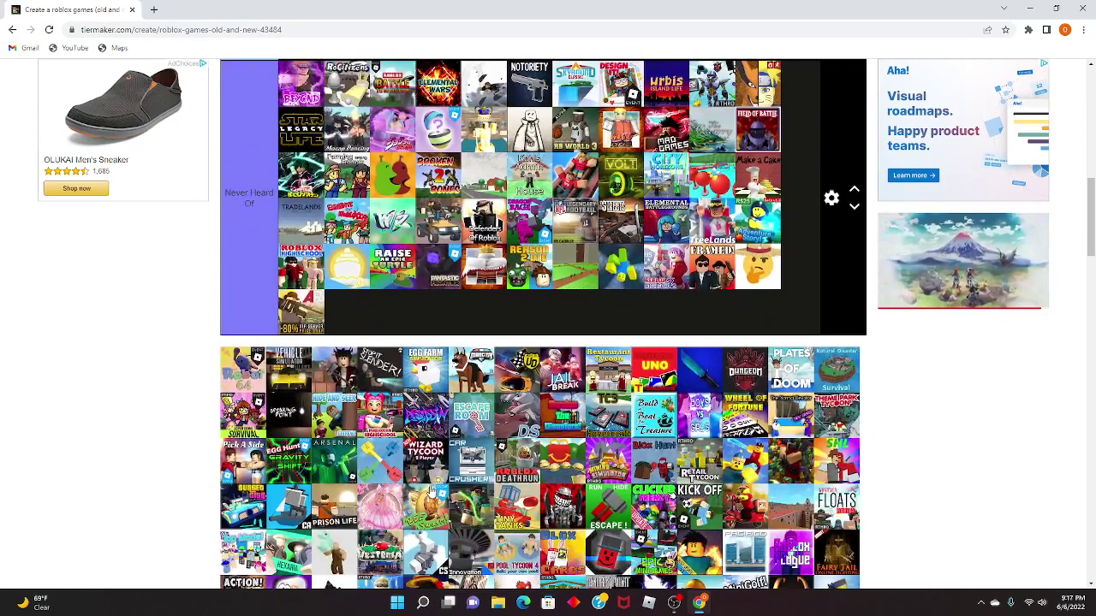
pyautogui.scroll(-1, 337, 504)
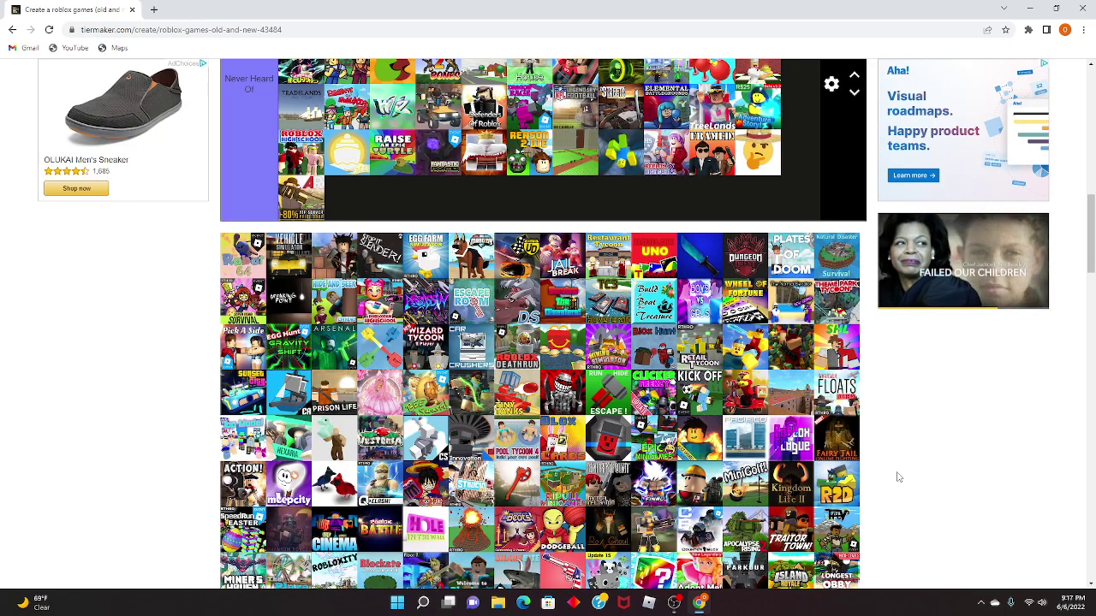
pyautogui.scroll(-1, 899, 477)
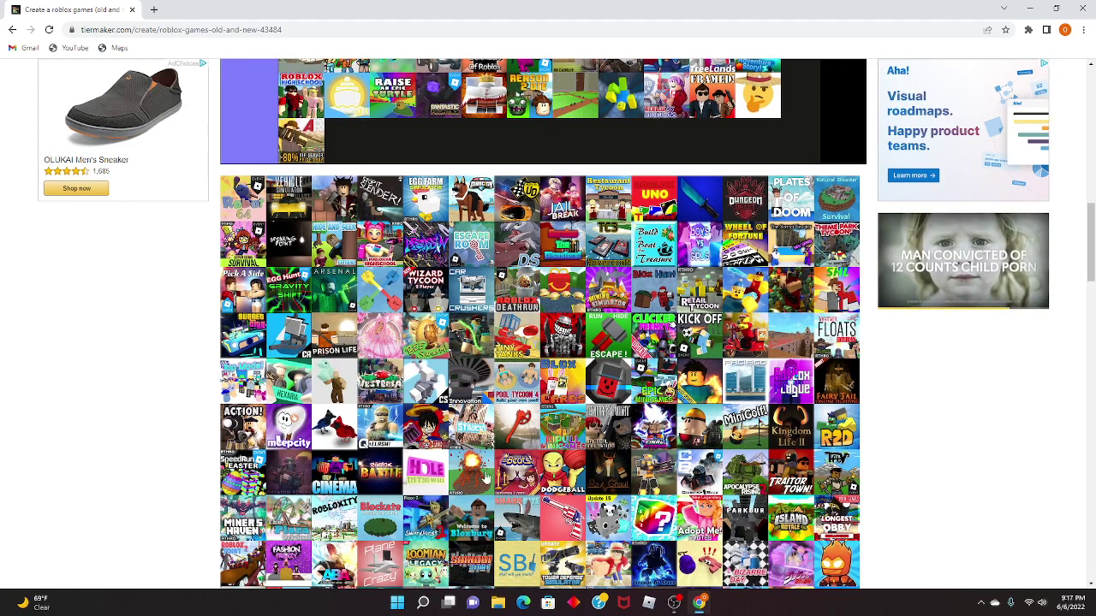
pyautogui.scroll(10, 513, 437)
# Shift two more game tiles between tiers further down the list.
pyautogui.moveTo(545, 469)
pyautogui.mouseDown()
pyautogui.moveTo(514, 436)
pyautogui.moveTo(462, 445)
pyautogui.moveTo(479, 381)
pyautogui.mouseUp()
pyautogui.scroll(-10, 489, 371)
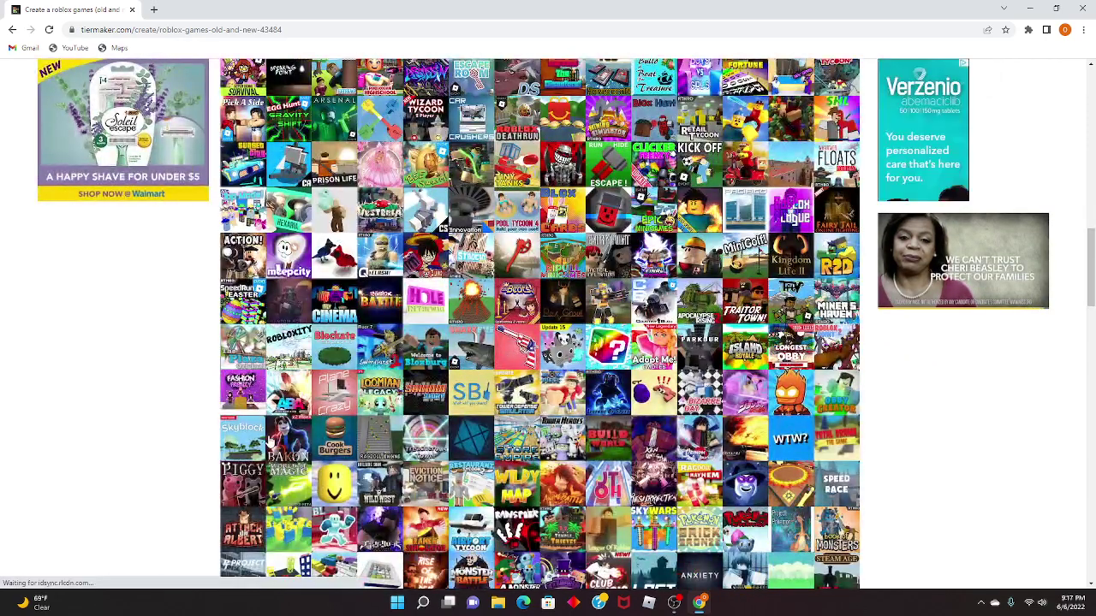
pyautogui.scroll(-1, 345, 452)
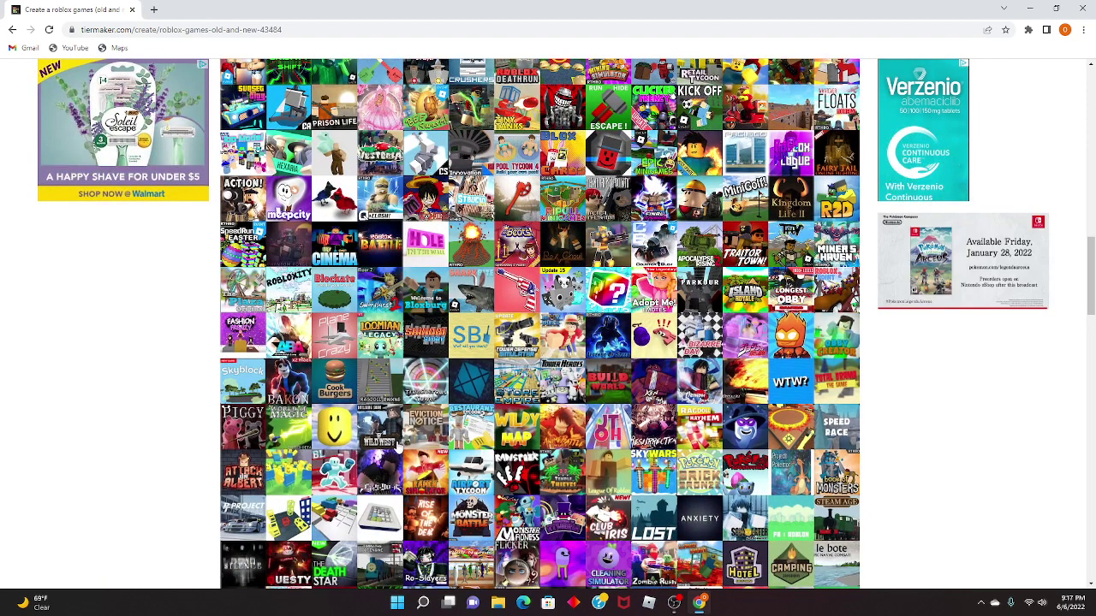
pyautogui.scroll(-10, 397, 446)
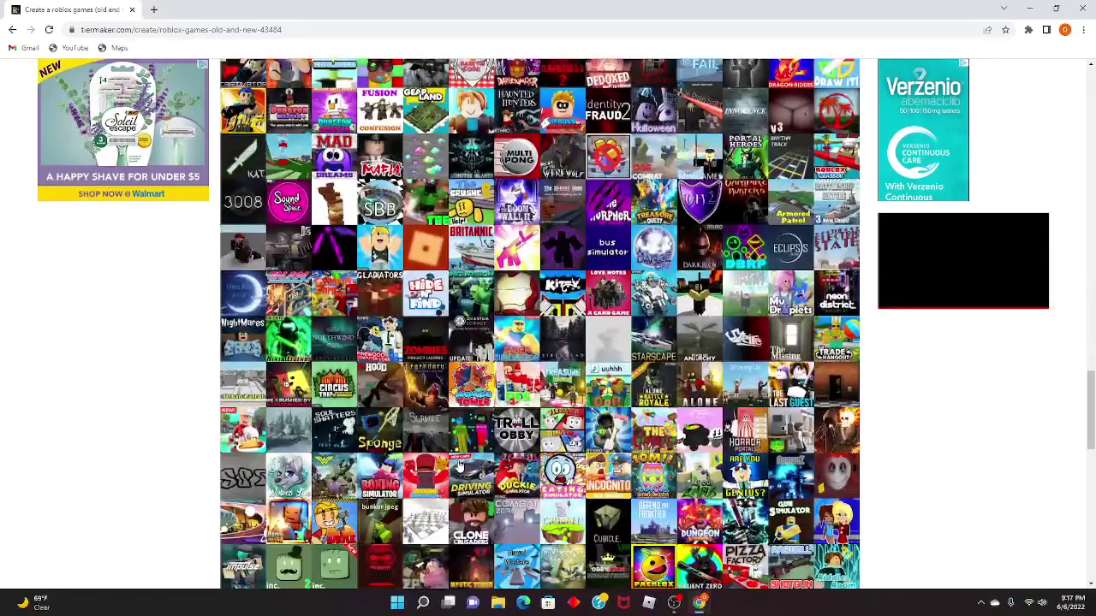
pyautogui.scroll(-5, 457, 465)
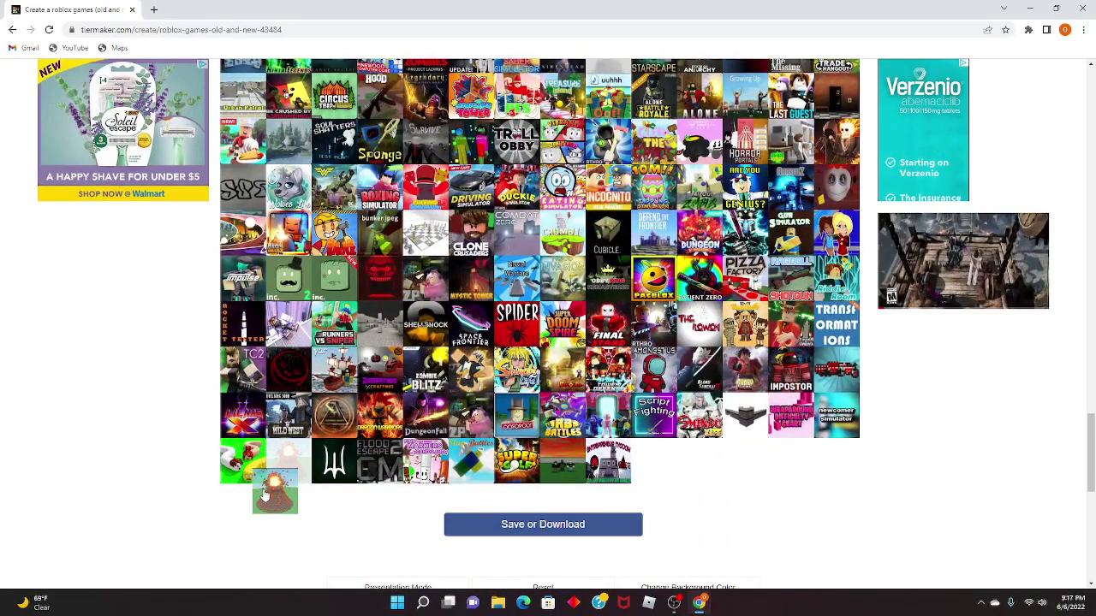
pyautogui.scroll(10, 311, 452)
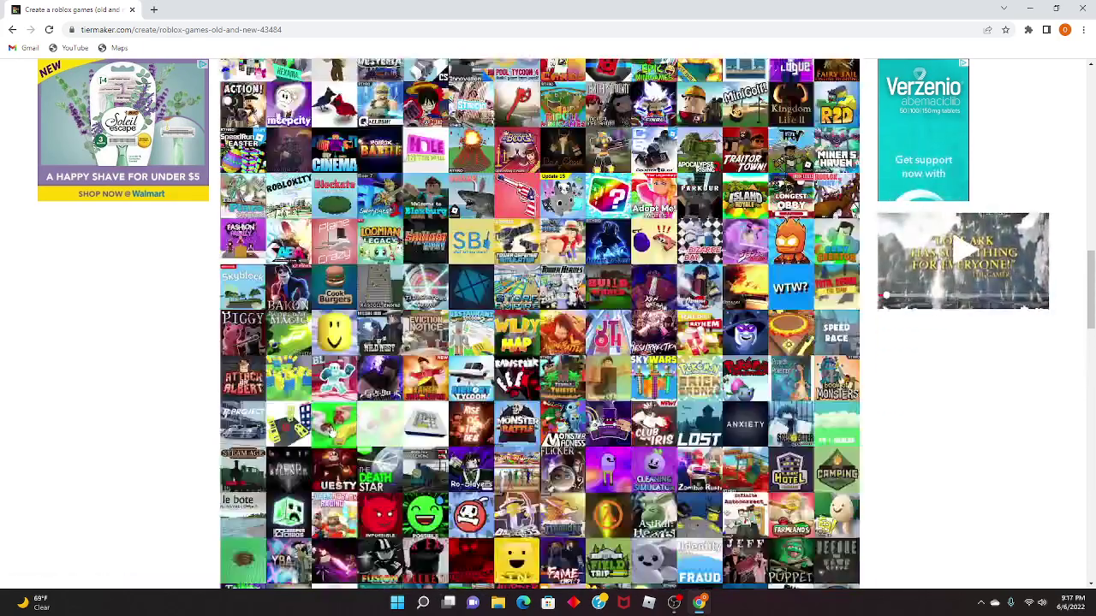
pyautogui.scroll(10, 333, 423)
pyautogui.moveTo(332, 428); pyautogui.dragTo(347, 462)
pyautogui.scroll(-15, 347, 463)
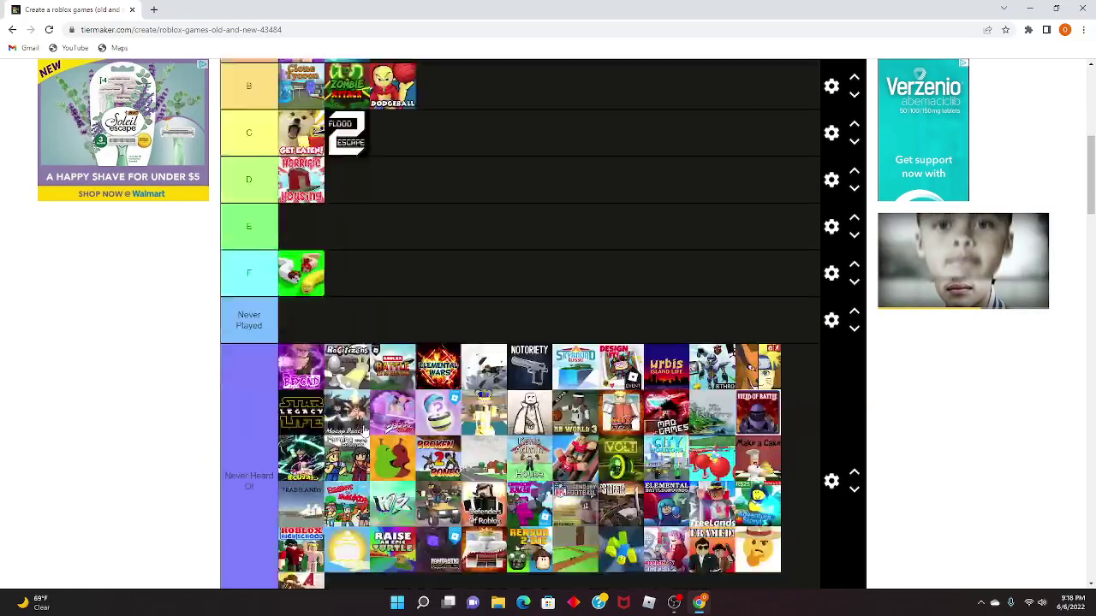
pyautogui.scroll(-4, 368, 433)
pyautogui.scroll(2, 362, 434)
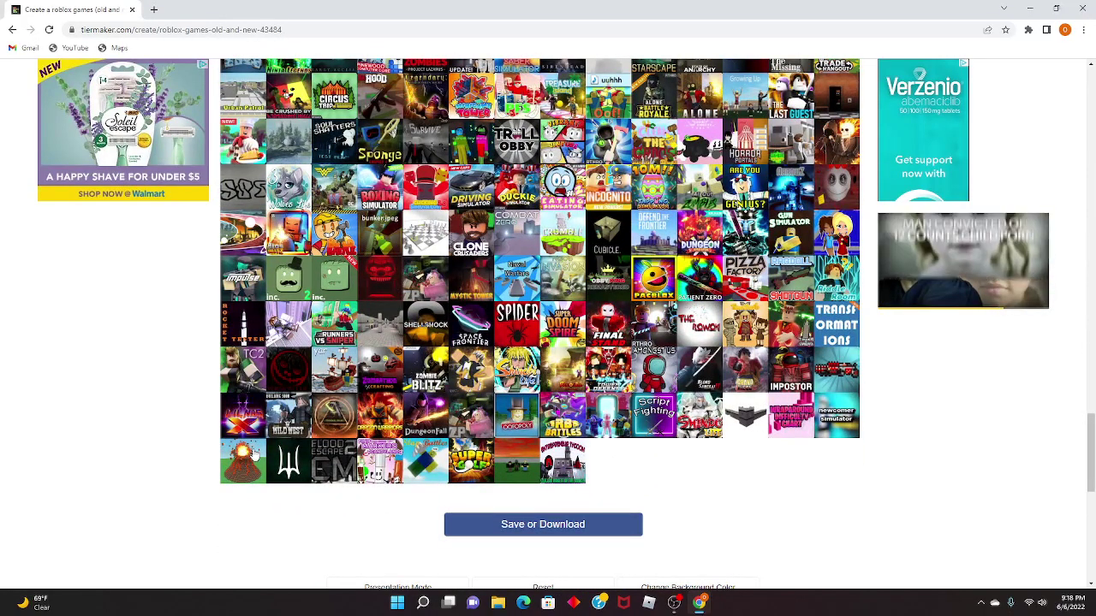
# Rank a pool game in tier E and rearrange tiles into the upper tier rows.
pyautogui.moveTo(362, 434); pyautogui.dragTo(576, 472)
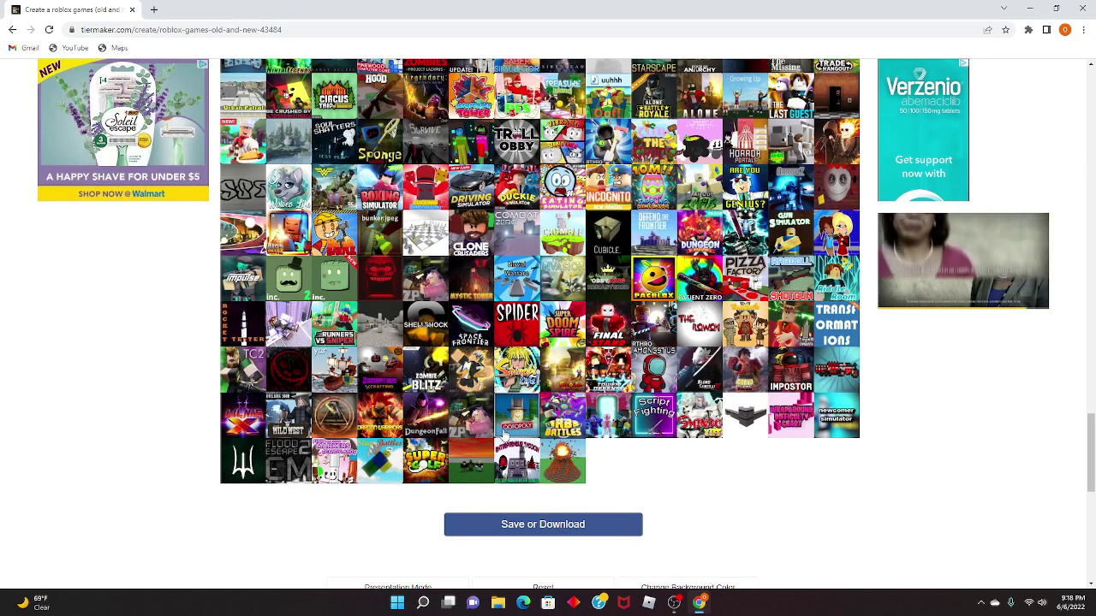
pyautogui.scroll(10, 354, 326)
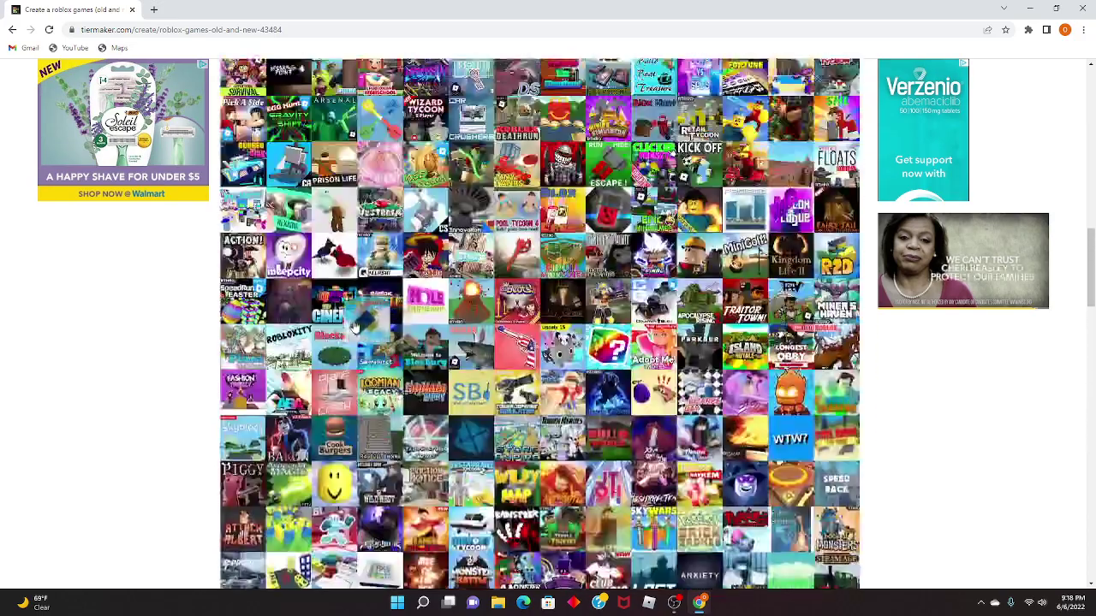
pyautogui.scroll(10, 353, 326)
pyautogui.moveTo(353, 326); pyautogui.dragTo(394, 243)
pyautogui.scroll(-10, 394, 243)
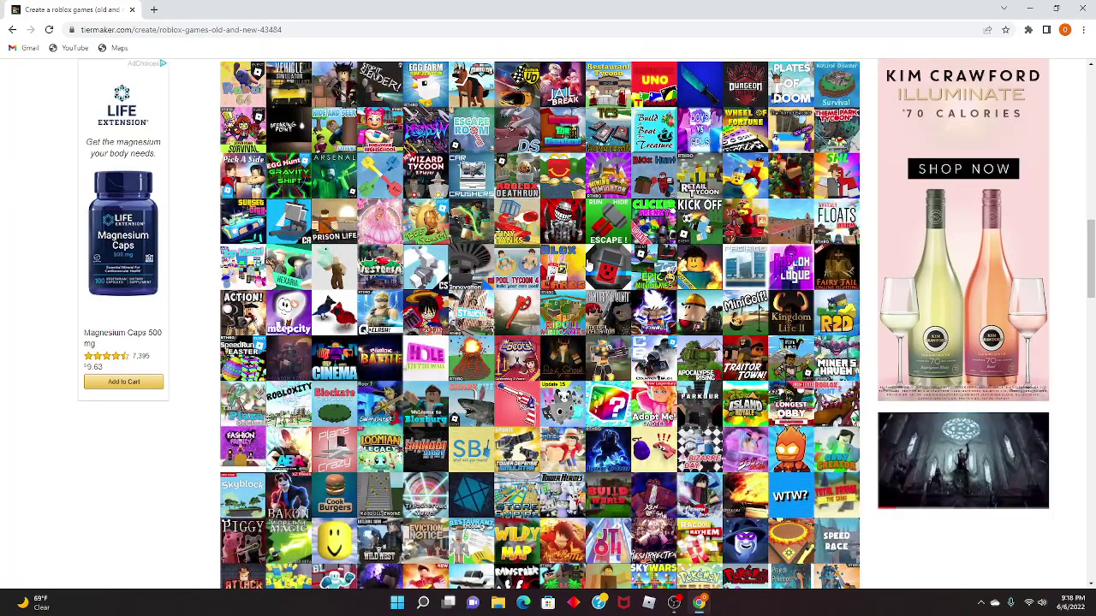
pyautogui.scroll(3, 809, 230)
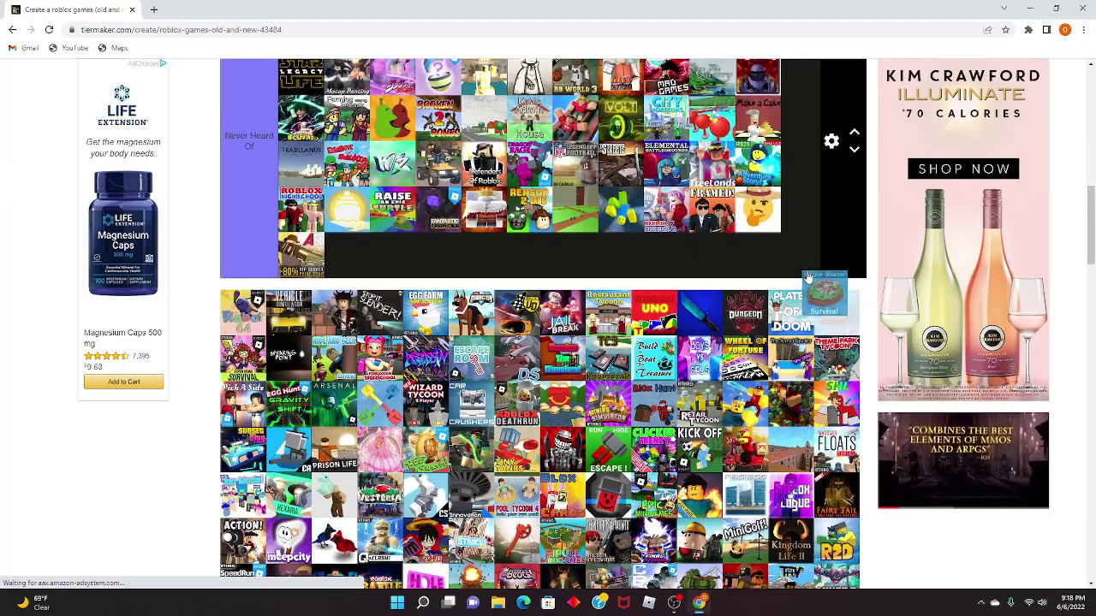
pyautogui.scroll(8, 503, 183)
pyautogui.moveTo(808, 278); pyautogui.dragTo(394, 312)
pyautogui.scroll(-2, 400, 305)
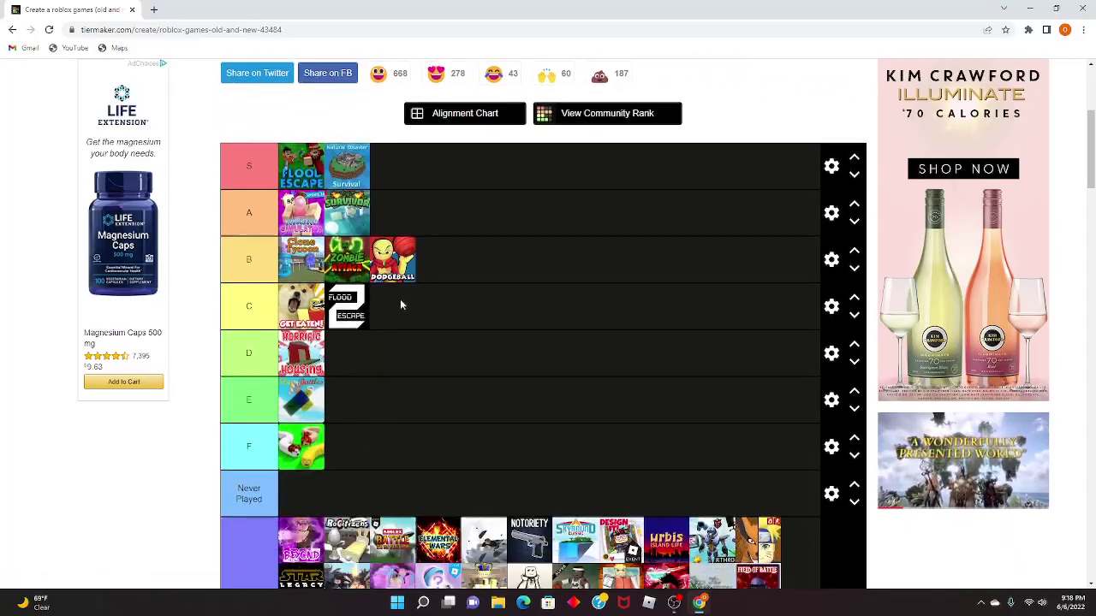
pyautogui.scroll(-10, 400, 305)
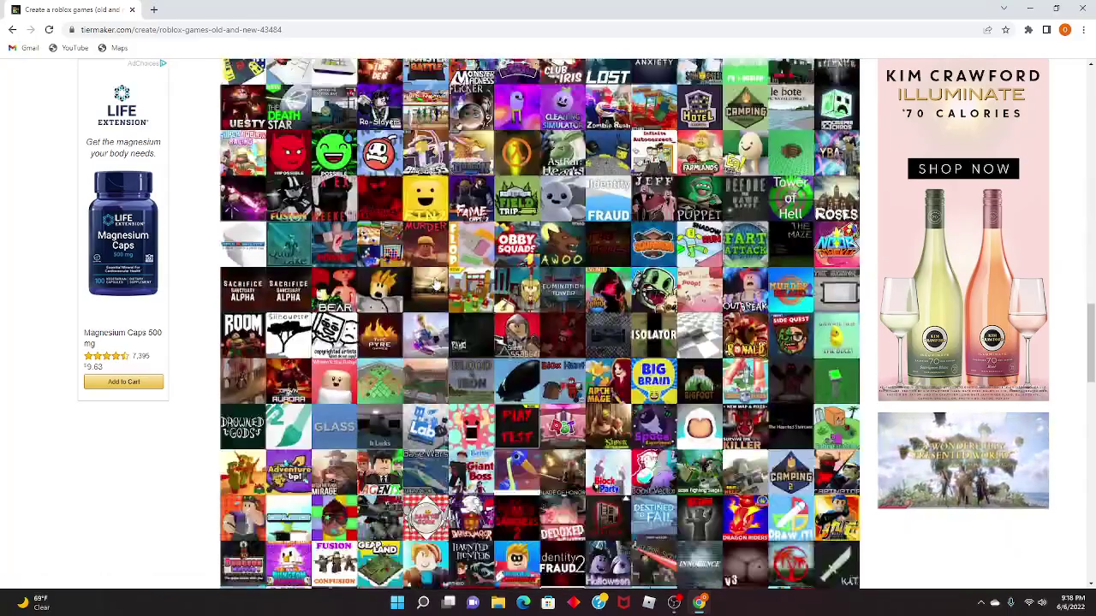
pyautogui.scroll(-10, 436, 283)
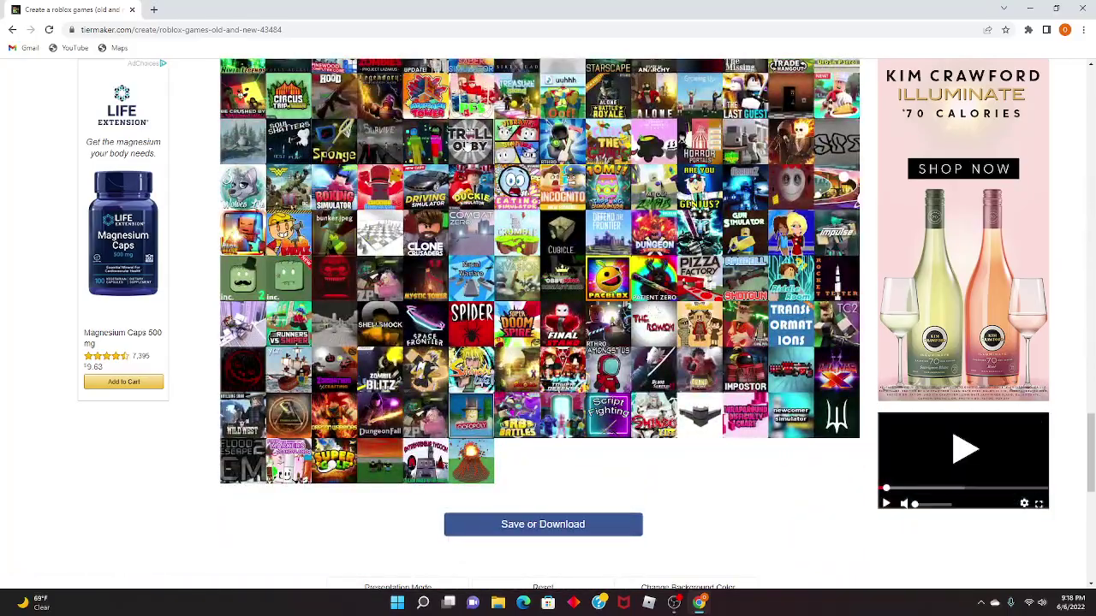
pyautogui.scroll(10, 446, 257)
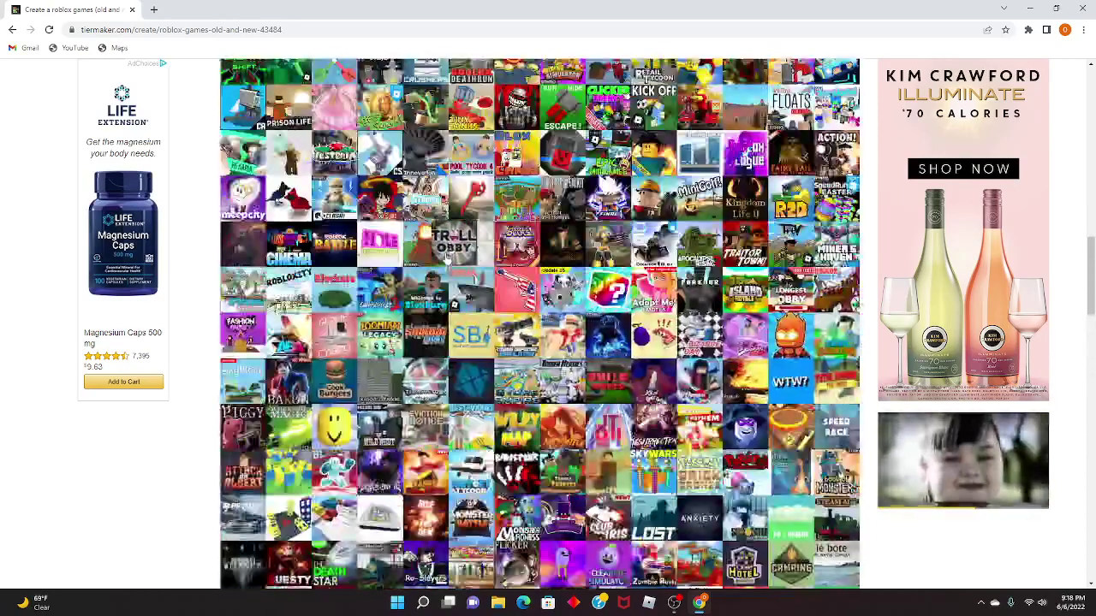
pyautogui.scroll(10, 447, 261)
pyautogui.moveTo(446, 257); pyautogui.dragTo(399, 265)
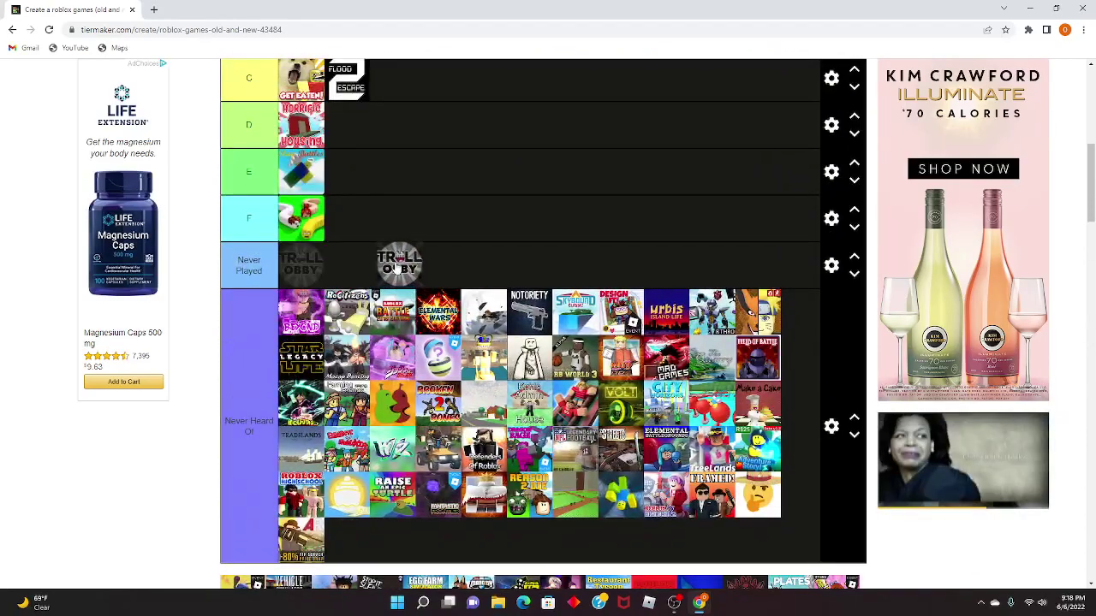
# Put Troll Obby in C beside Flood Escape and move a dark game tile into tier A.
pyautogui.scroll(2, 407, 122)
pyautogui.moveTo(407, 123); pyautogui.dragTo(415, 244)
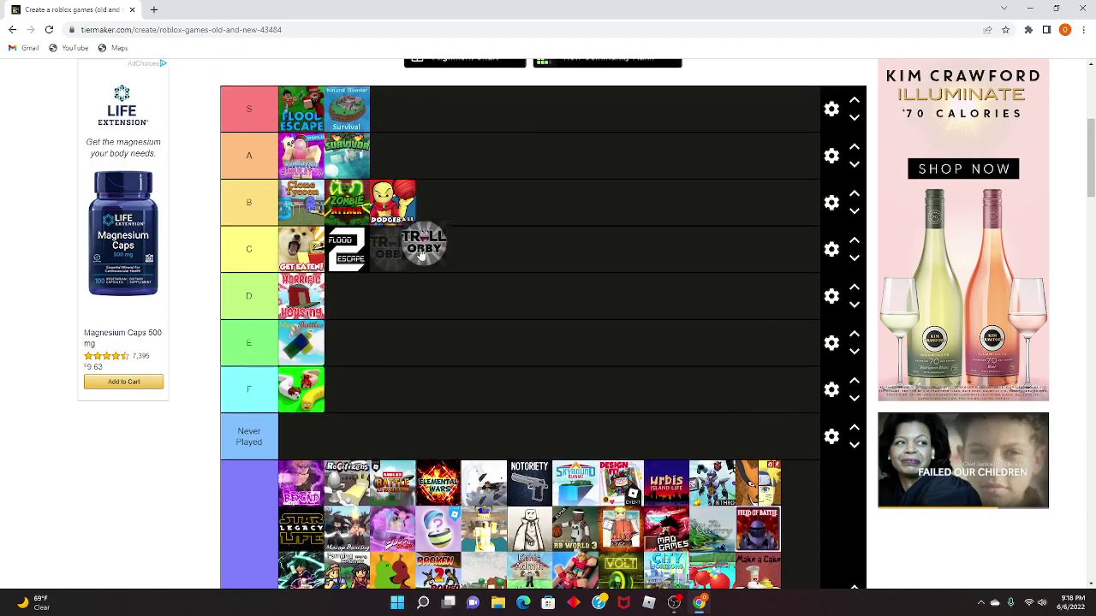
pyautogui.scroll(-10, 415, 245)
pyautogui.scroll(-1, 526, 383)
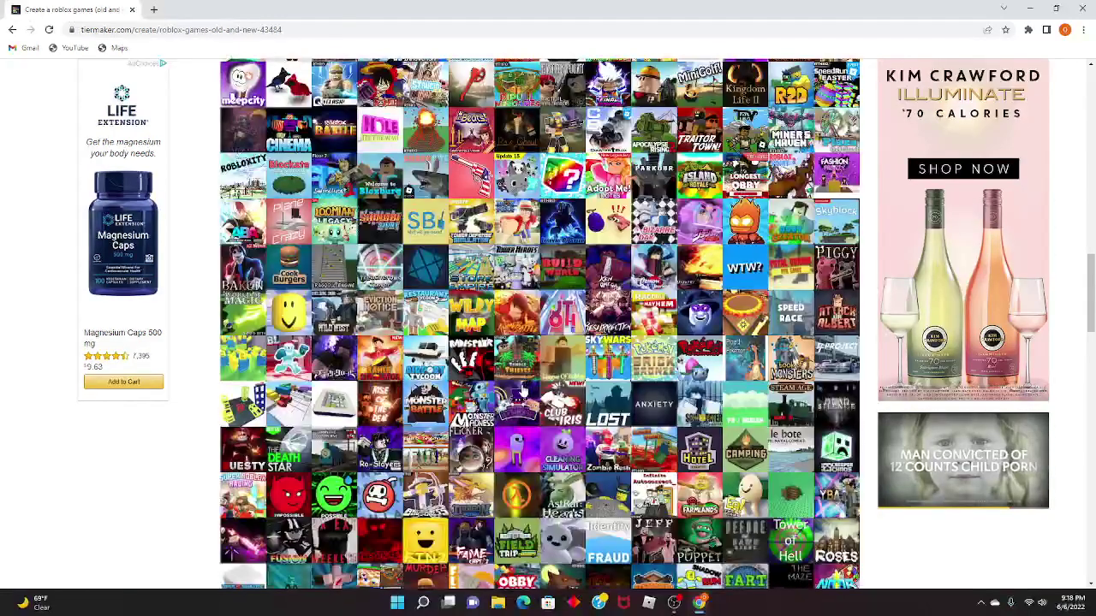
pyautogui.scroll(-4, 571, 367)
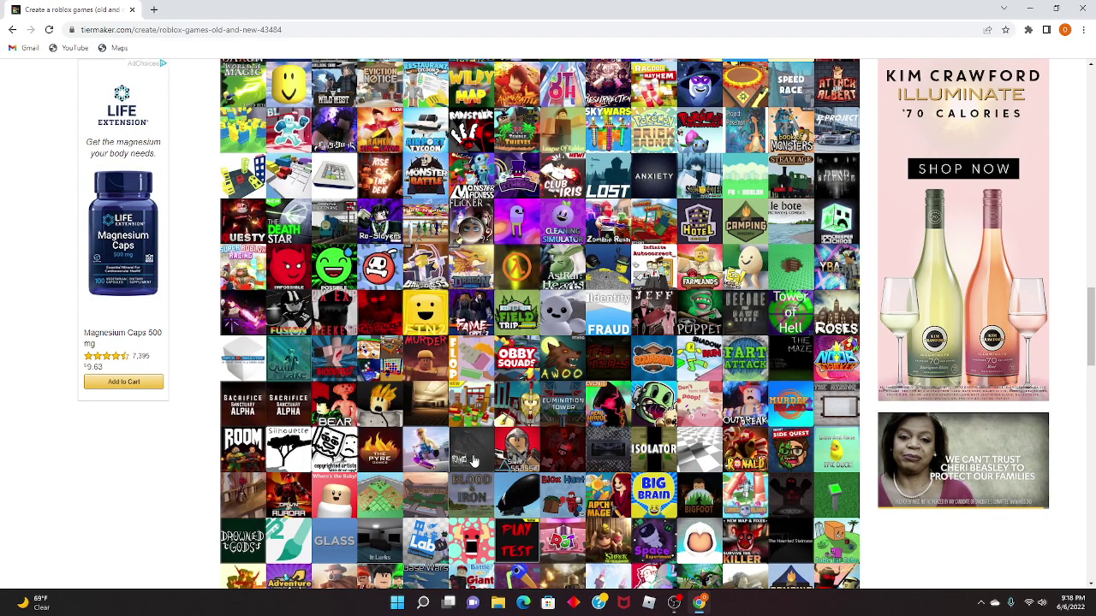
pyautogui.scroll(12, 469, 446)
pyautogui.moveTo(473, 460); pyautogui.dragTo(438, 109)
pyautogui.scroll(-10, 439, 110)
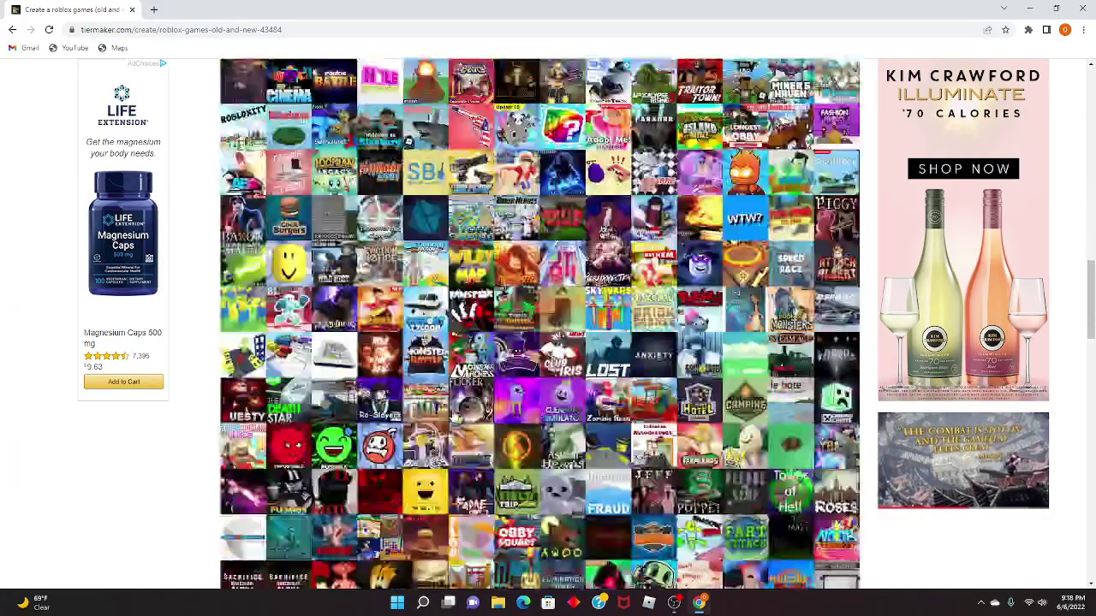
# Rank Camping 2 in tier B.
pyautogui.scroll(-3, 457, 417)
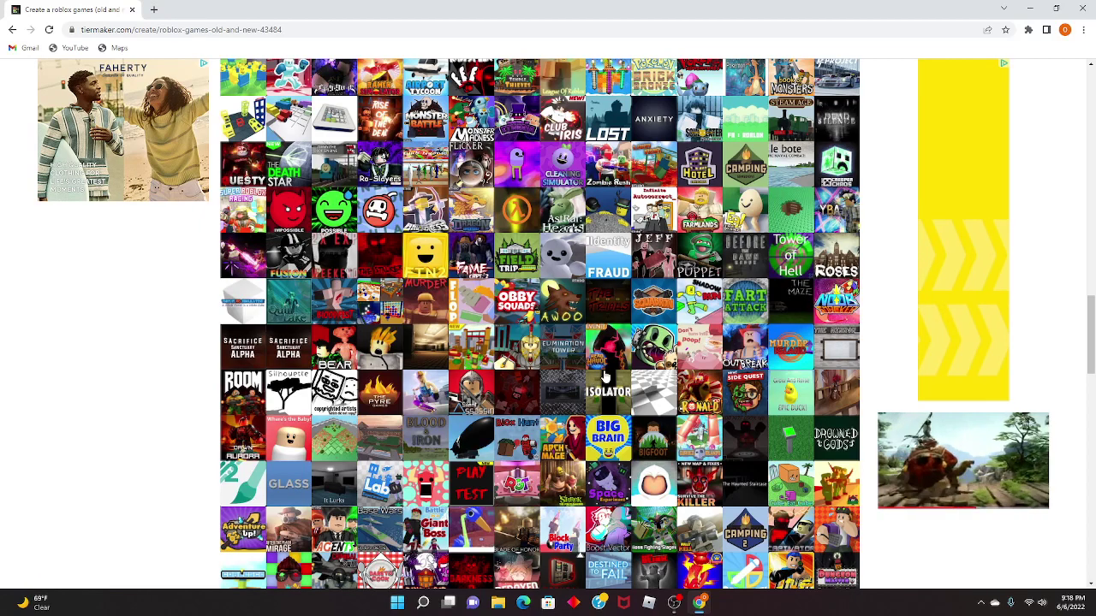
pyautogui.scroll(-2, 604, 377)
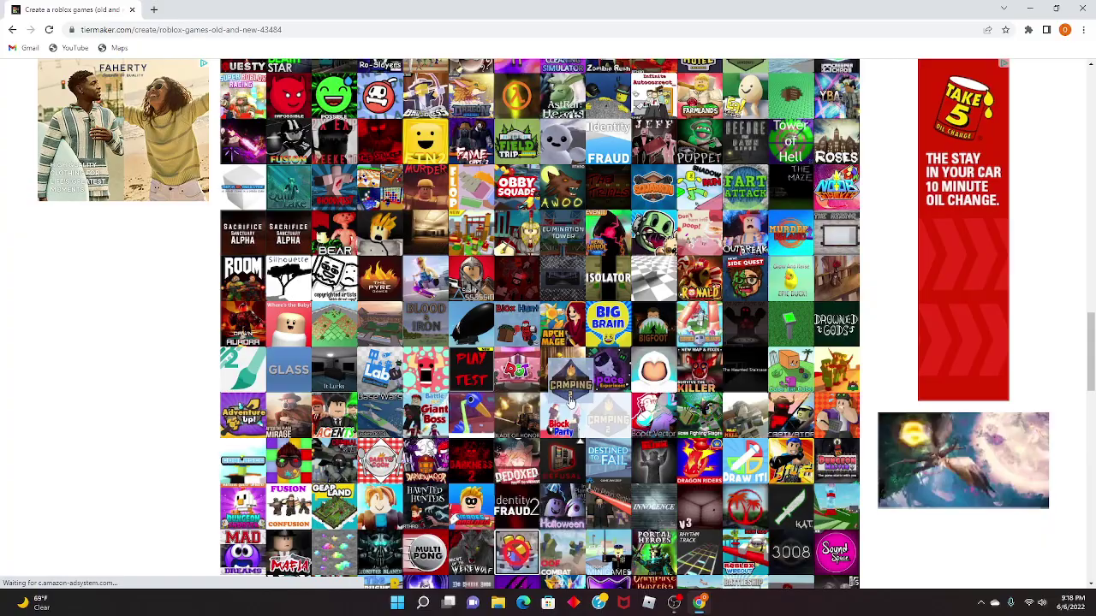
pyautogui.moveTo(571, 399); pyautogui.dragTo(492, 280)
pyautogui.scroll(-7, 531, 343)
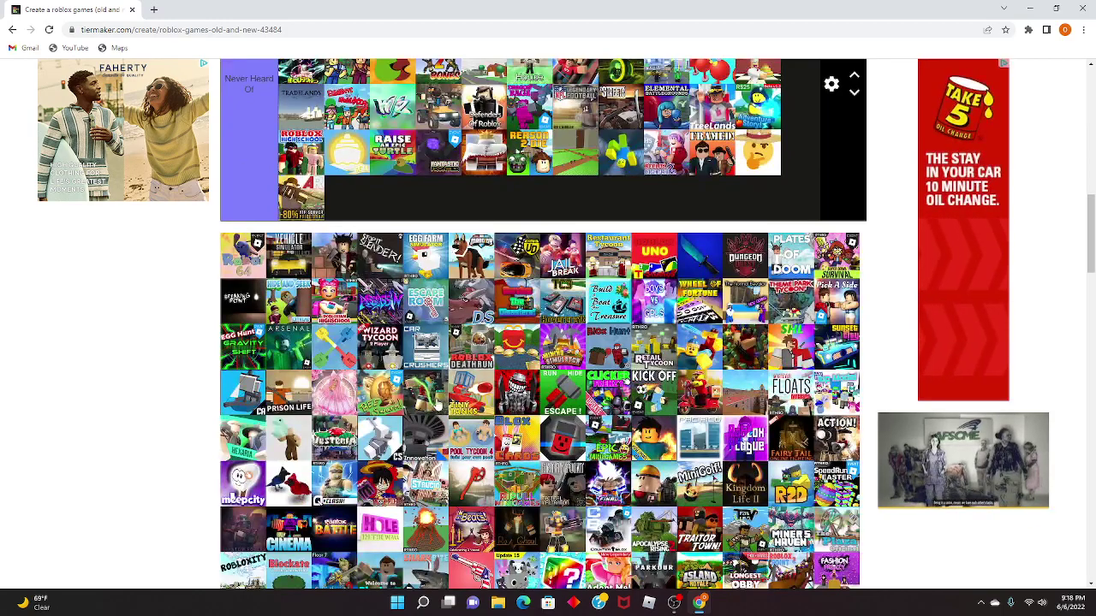
pyautogui.scroll(-15, 438, 404)
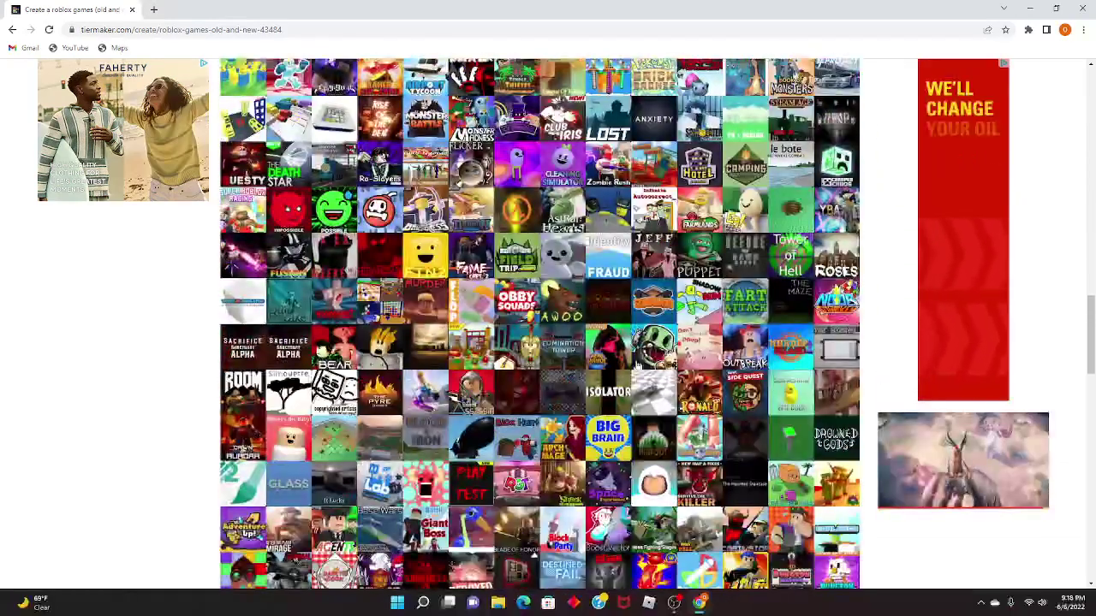
pyautogui.scroll(-4, 702, 376)
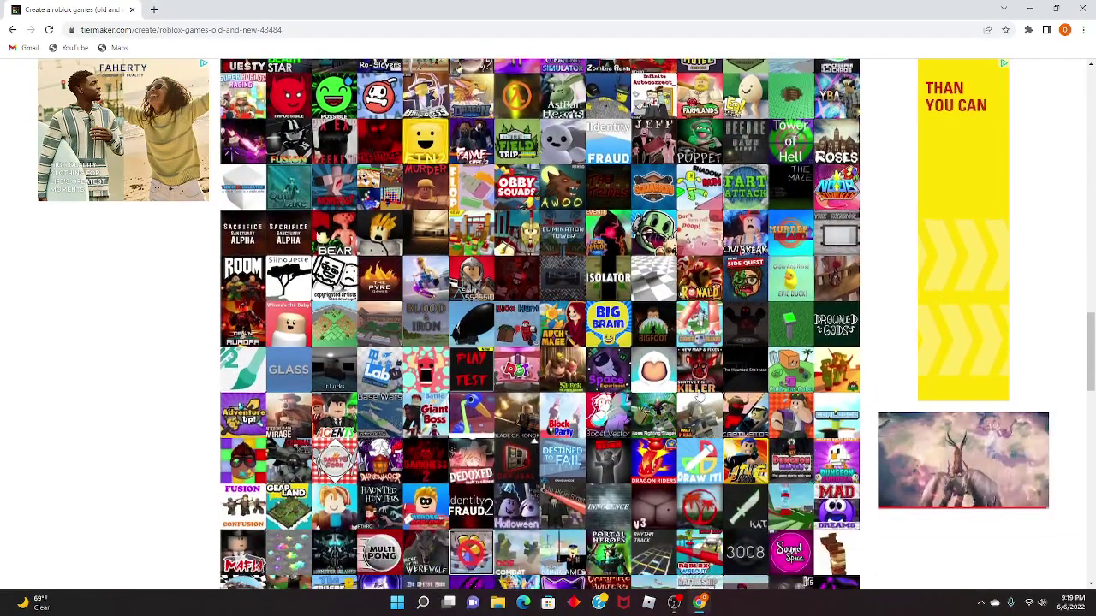
pyautogui.scroll(-15, 650, 428)
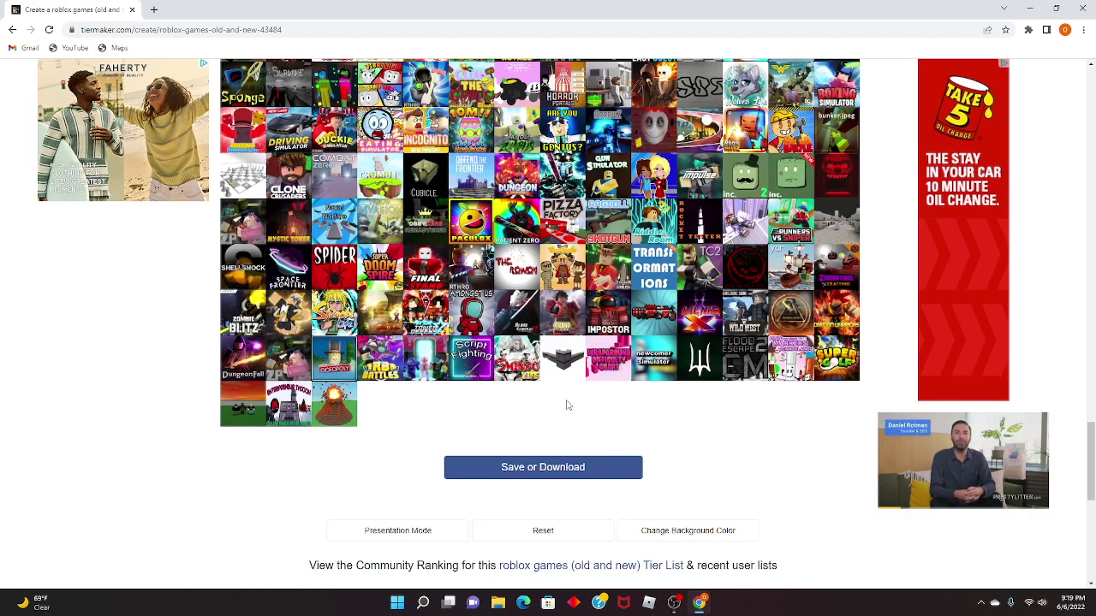
pyautogui.scroll(2, 566, 405)
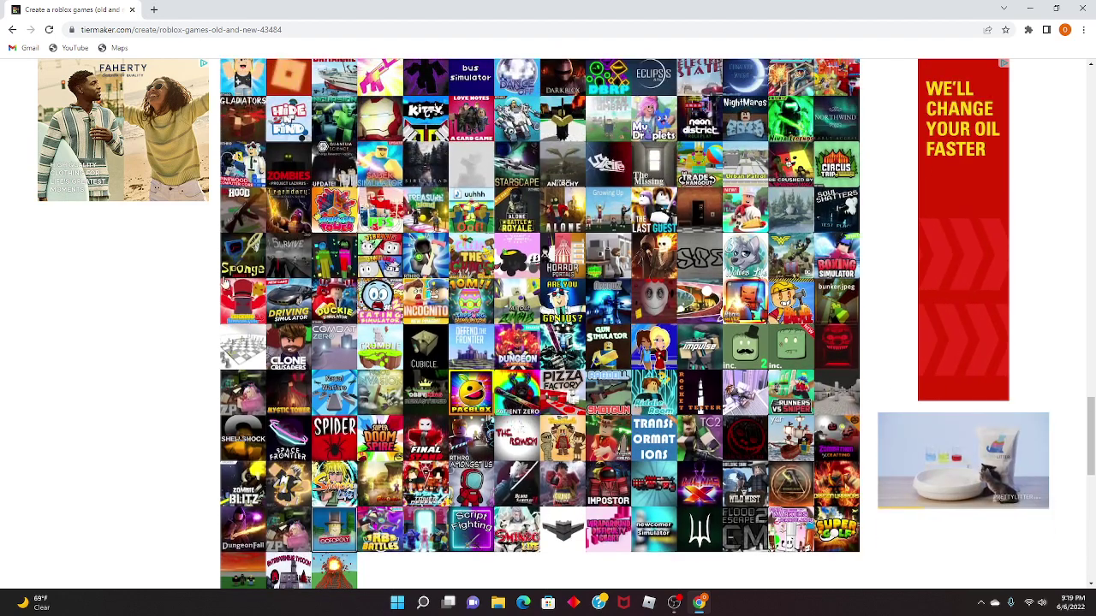
pyautogui.scroll(1, 294, 437)
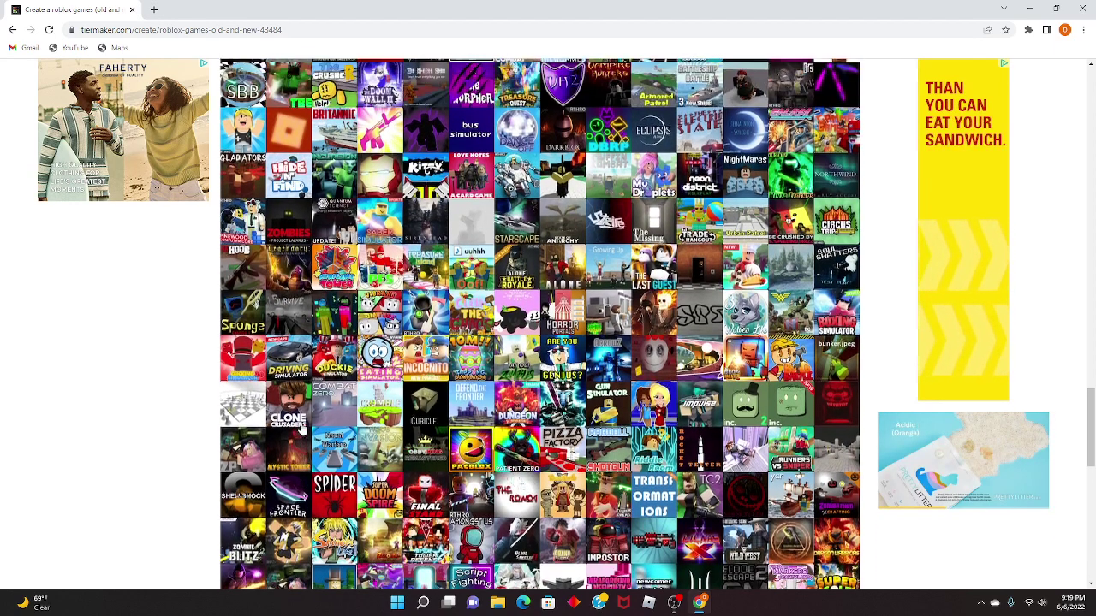
pyautogui.scroll(10, 299, 374)
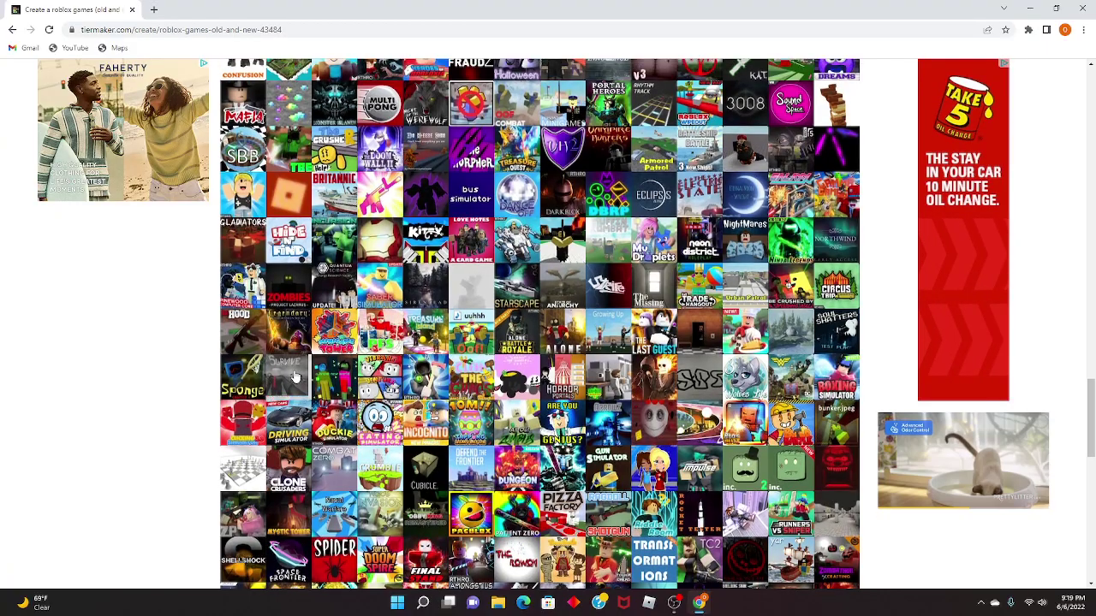
pyautogui.scroll(15, 318, 444)
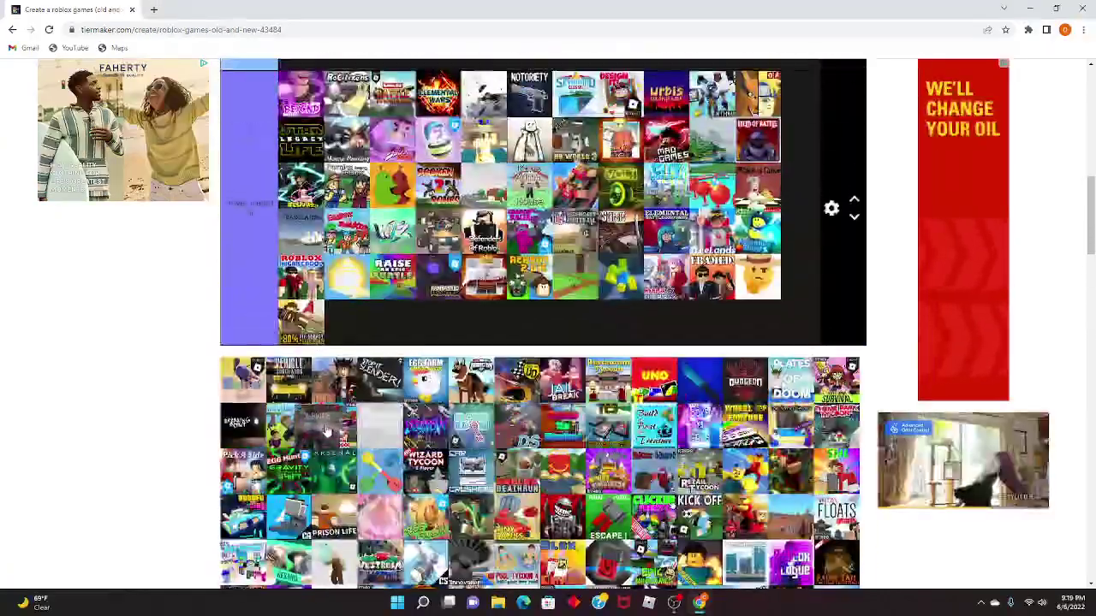
# Rank WTW? in tier C, add a Survive game to A, and move Camping up to tier S.
pyautogui.moveTo(492, 378); pyautogui.dragTo(526, 367)
pyautogui.scroll(-10, 523, 379)
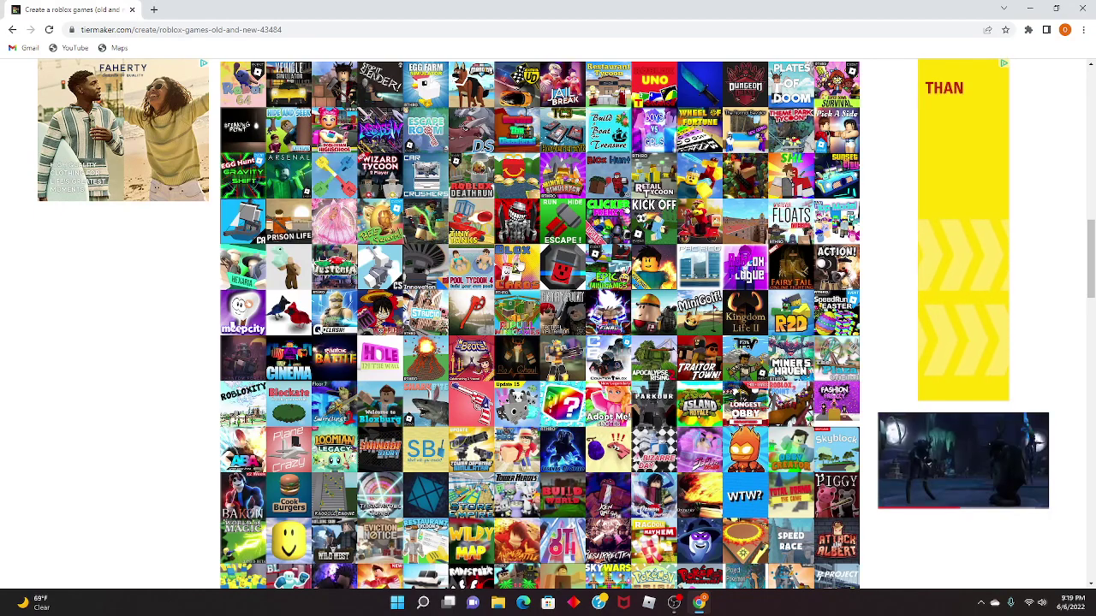
pyautogui.scroll(-1, 526, 267)
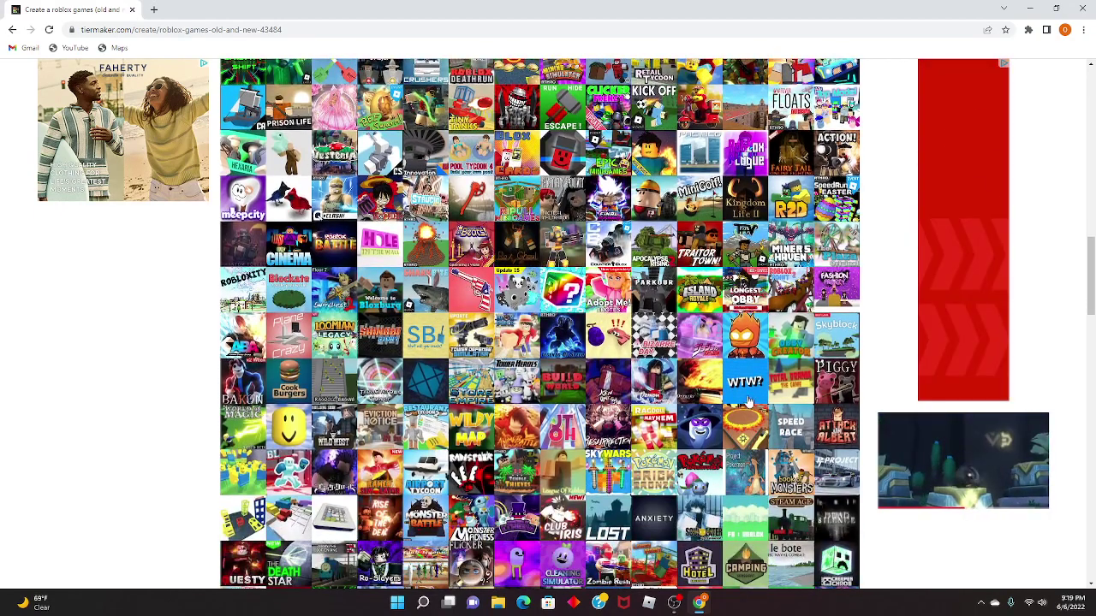
pyautogui.moveTo(745, 381); pyautogui.dragTo(572, 417)
pyautogui.scroll(3, 572, 417)
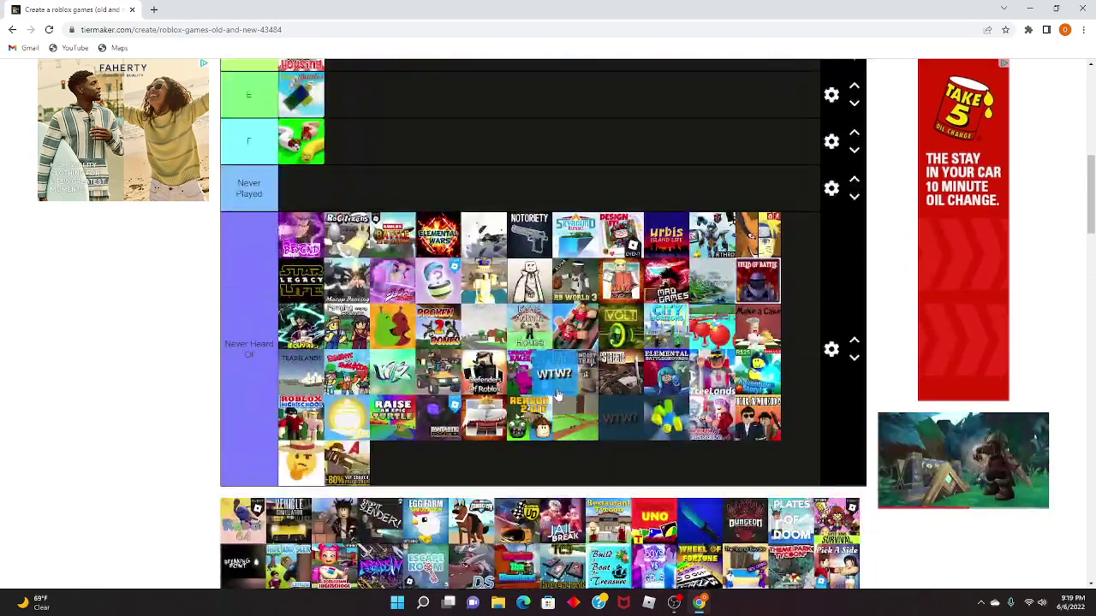
pyautogui.moveTo(556, 395); pyautogui.dragTo(616, 233)
pyautogui.scroll(-10, 565, 248)
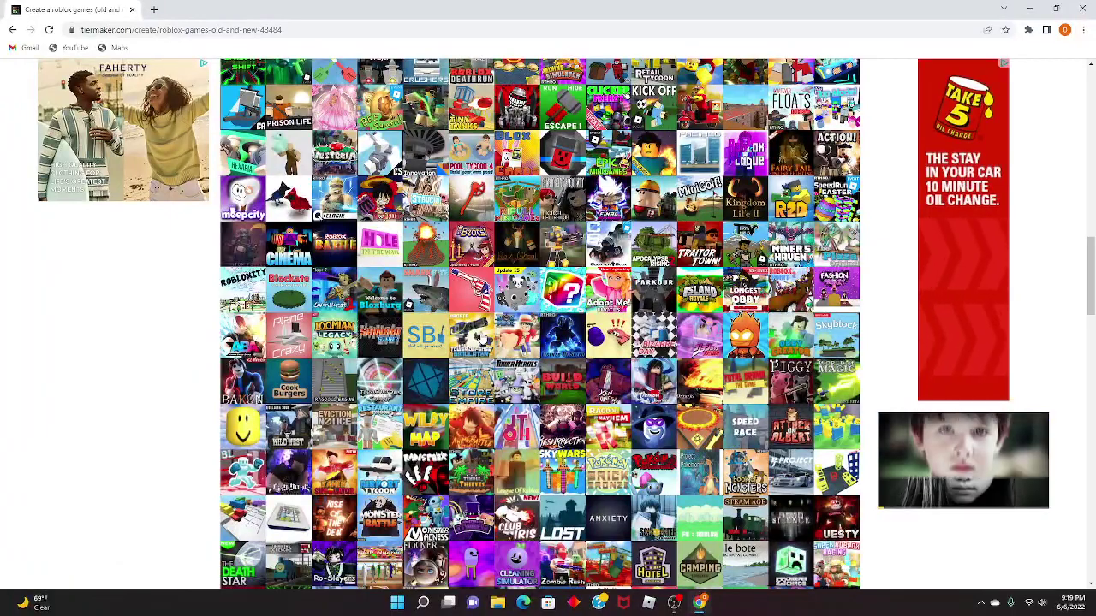
pyautogui.scroll(-1, 474, 334)
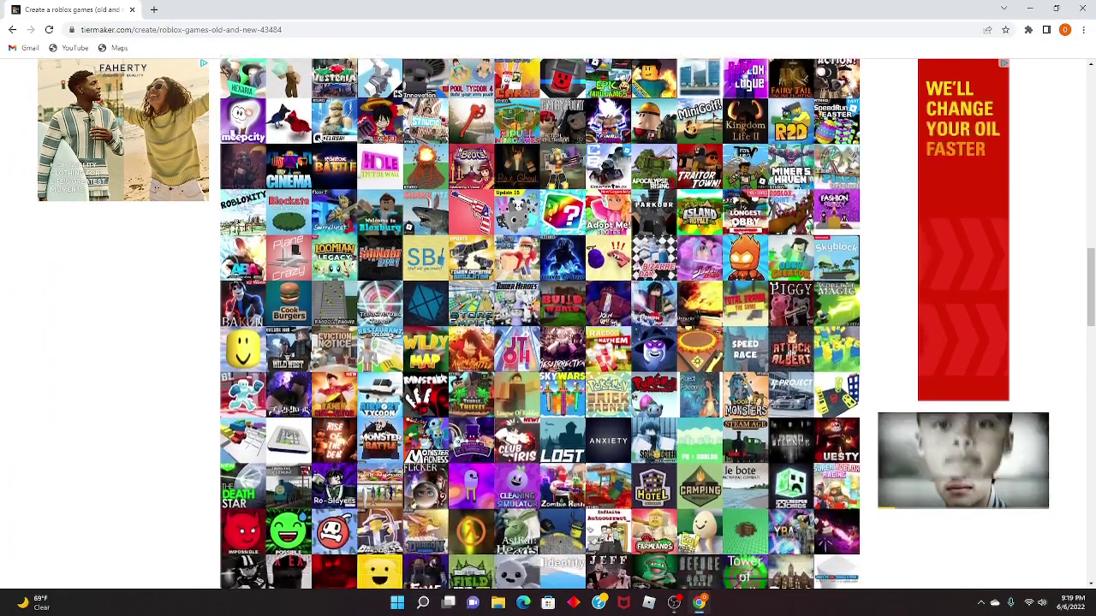
pyautogui.moveTo(690, 395); pyautogui.dragTo(433, 438)
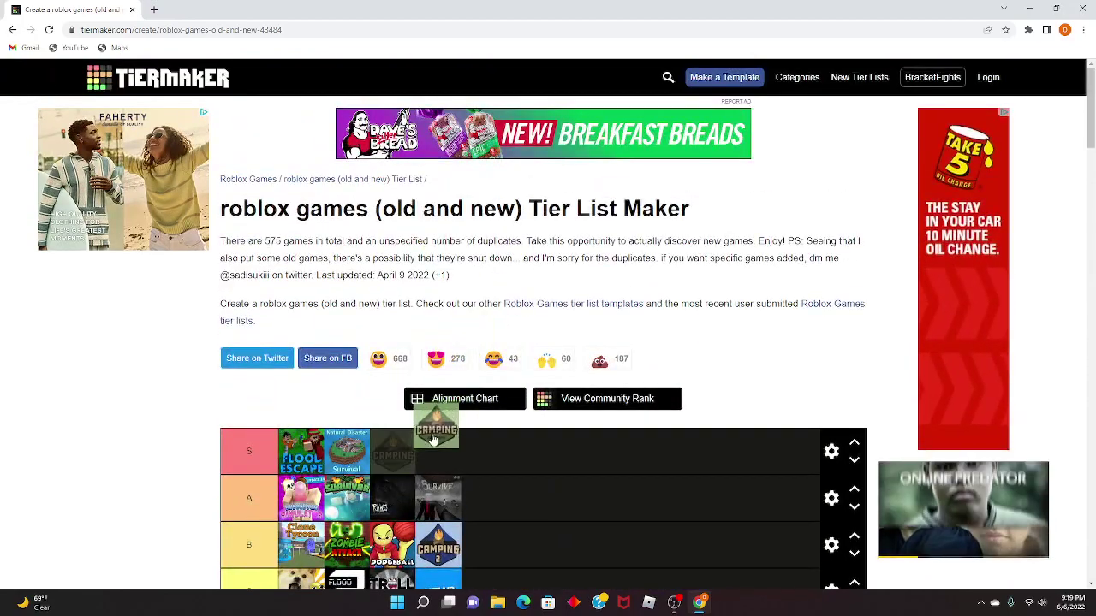
# Add the red-face game to tier B after Camping 2.
pyautogui.scroll(-4, 640, 362)
pyautogui.scroll(1, 639, 372)
pyautogui.scroll(-5, 641, 360)
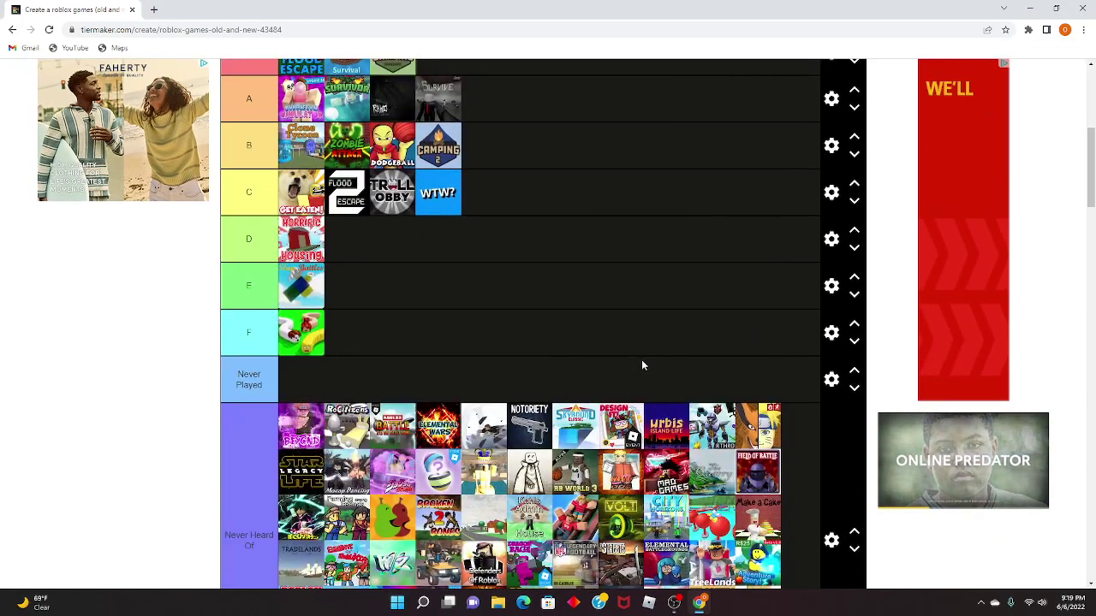
pyautogui.scroll(-3, 406, 287)
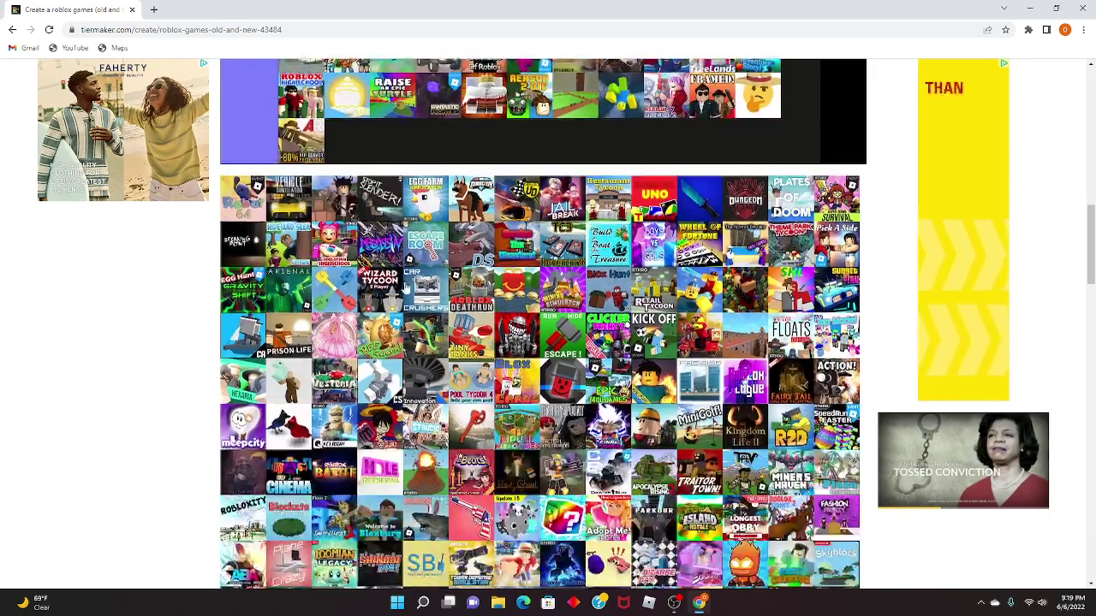
pyautogui.scroll(-2, 410, 293)
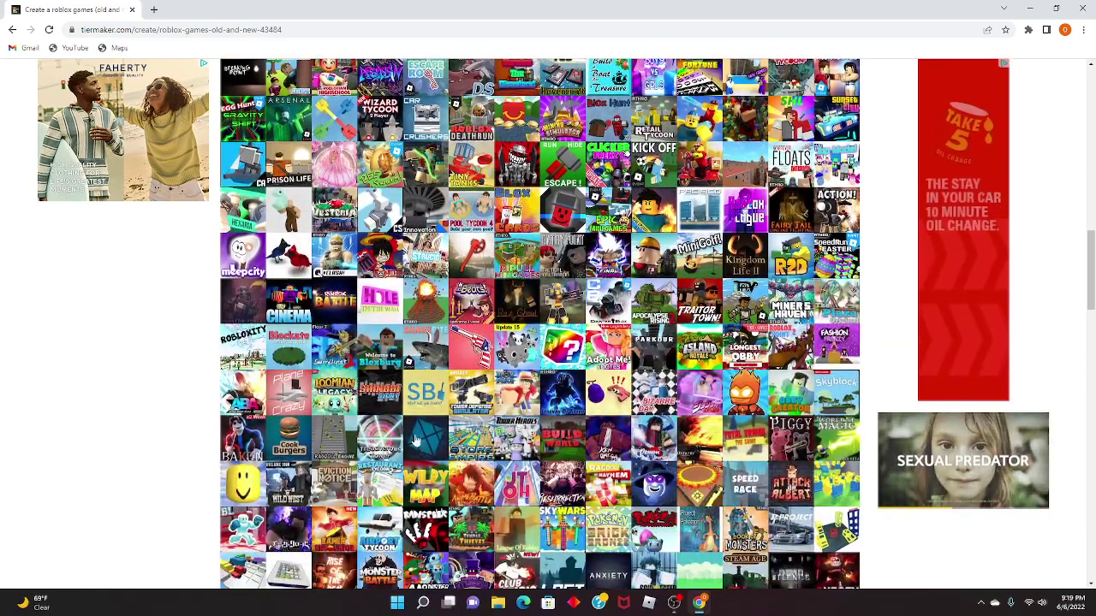
pyautogui.scroll(-3, 572, 412)
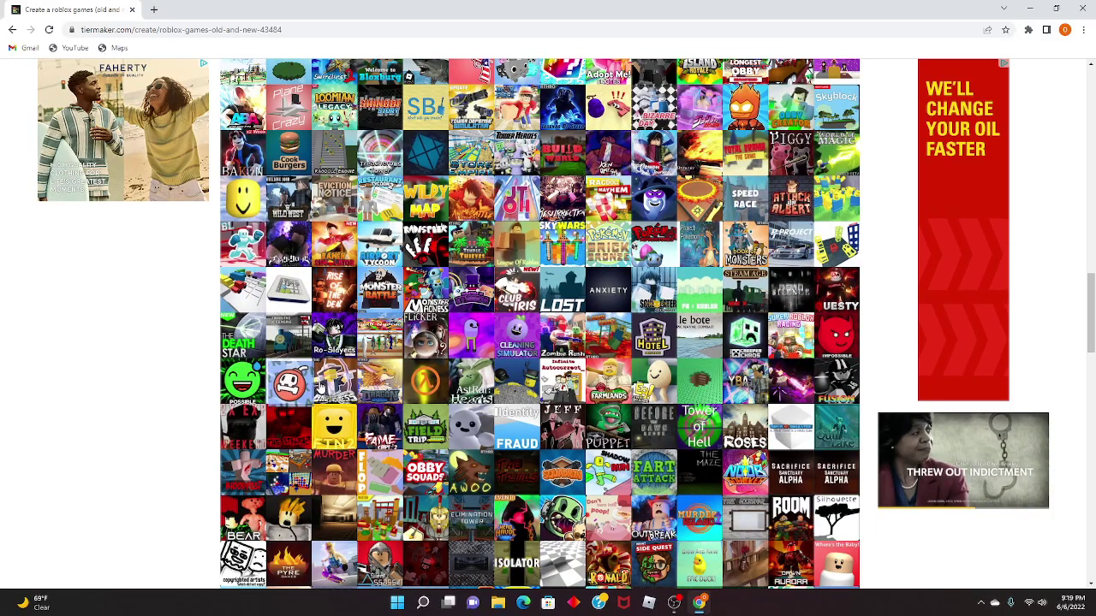
pyautogui.scroll(8, 406, 304)
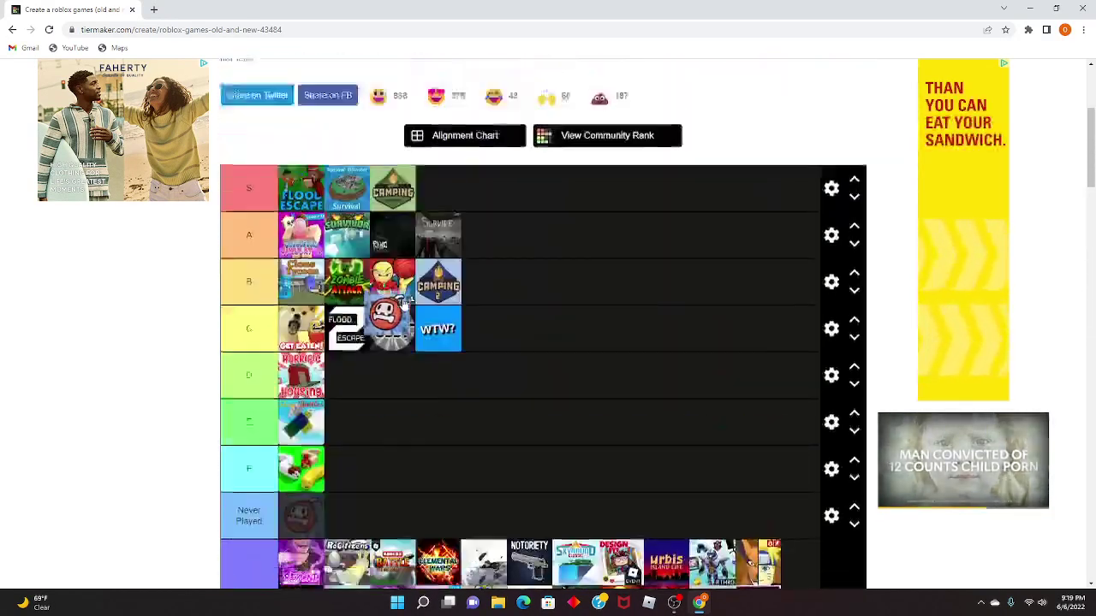
pyautogui.moveTo(408, 301); pyautogui.dragTo(580, 303)
# Reposition a tile and move the Brick Bronze game to the front of tier S.
pyautogui.scroll(-8, 579, 304)
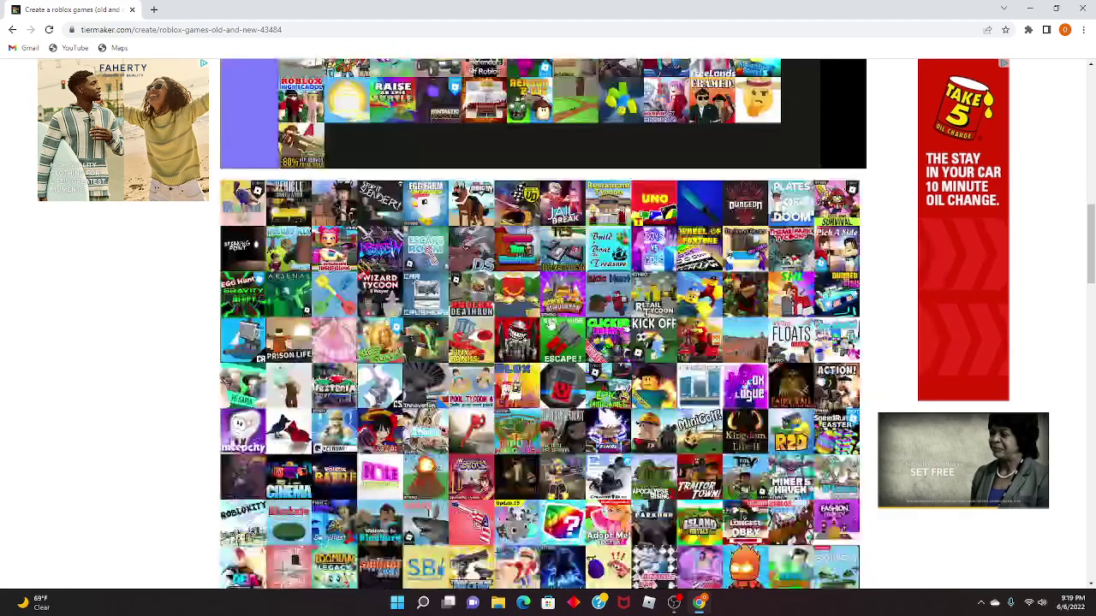
pyautogui.scroll(-4, 551, 325)
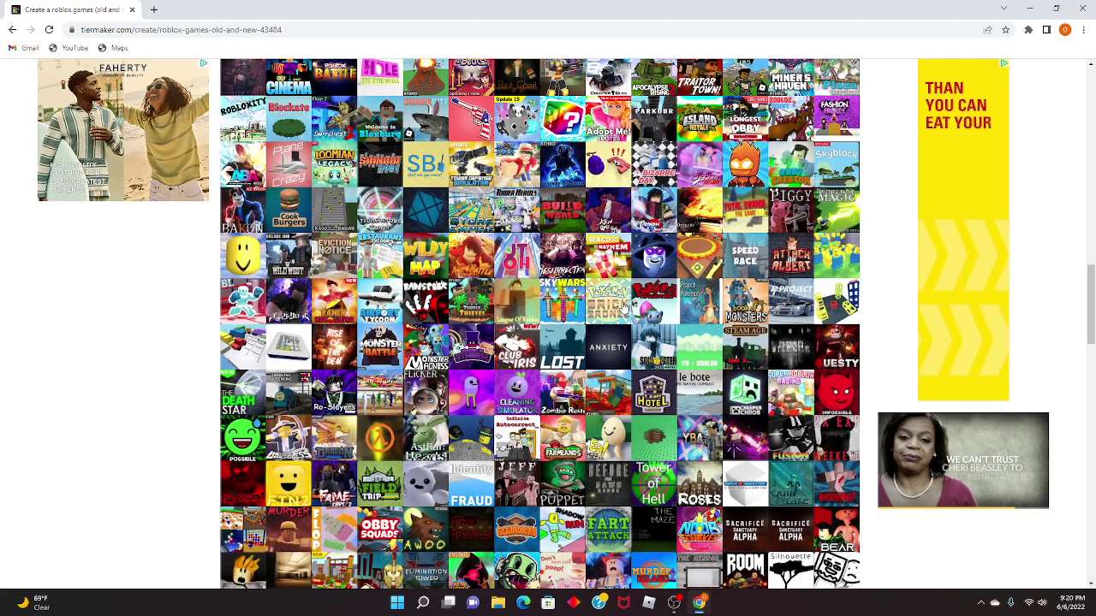
pyautogui.scroll(15, 599, 295)
pyautogui.moveTo(624, 305); pyautogui.dragTo(556, 330)
pyautogui.scroll(-3, 482, 328)
pyautogui.scroll(1, 482, 328)
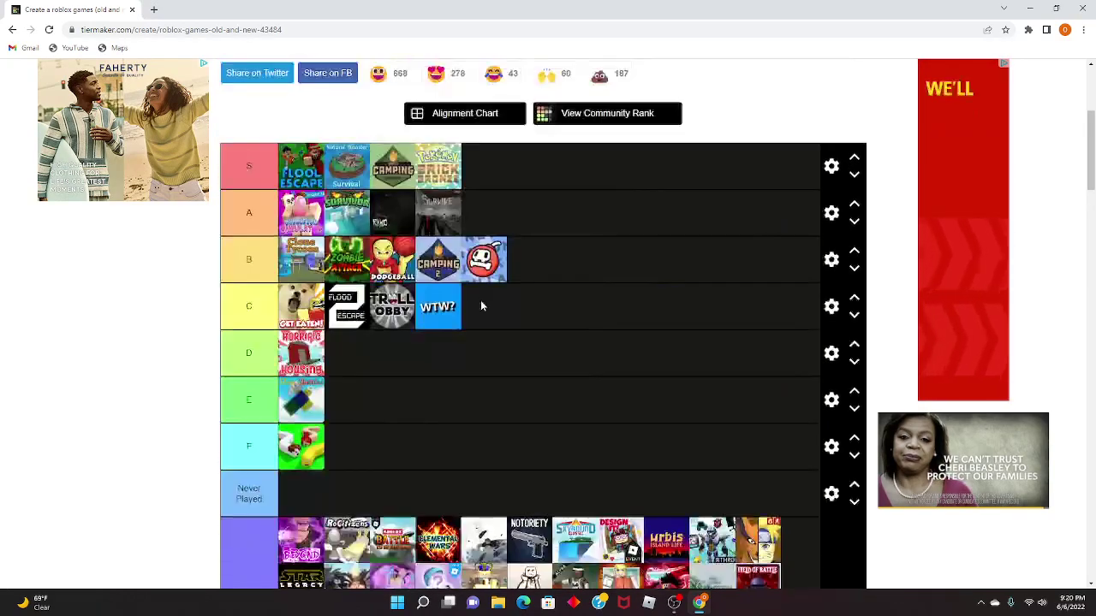
pyautogui.moveTo(297, 187); pyautogui.dragTo(284, 187)
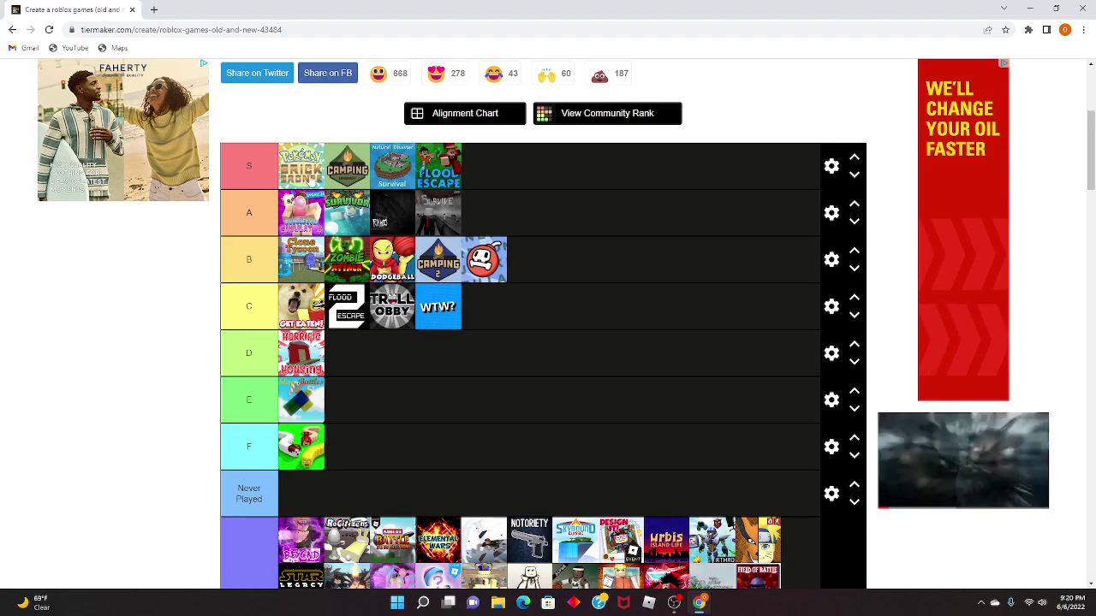
# Drop Pizza Factory into tier S directly after Flood Escape.
pyautogui.scroll(-10, 310, 180)
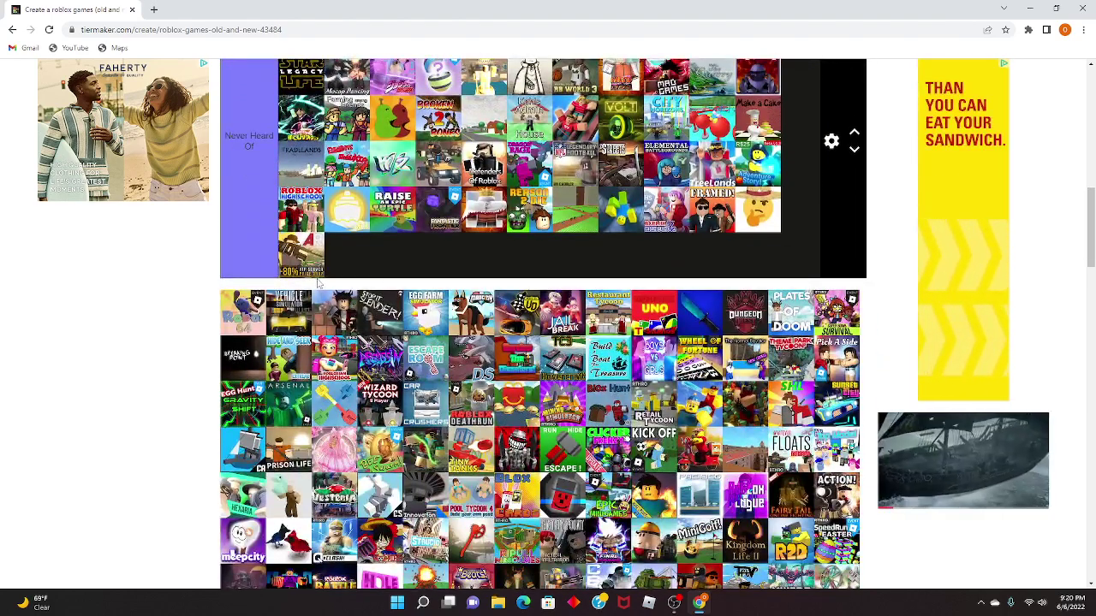
pyautogui.scroll(-9, 318, 282)
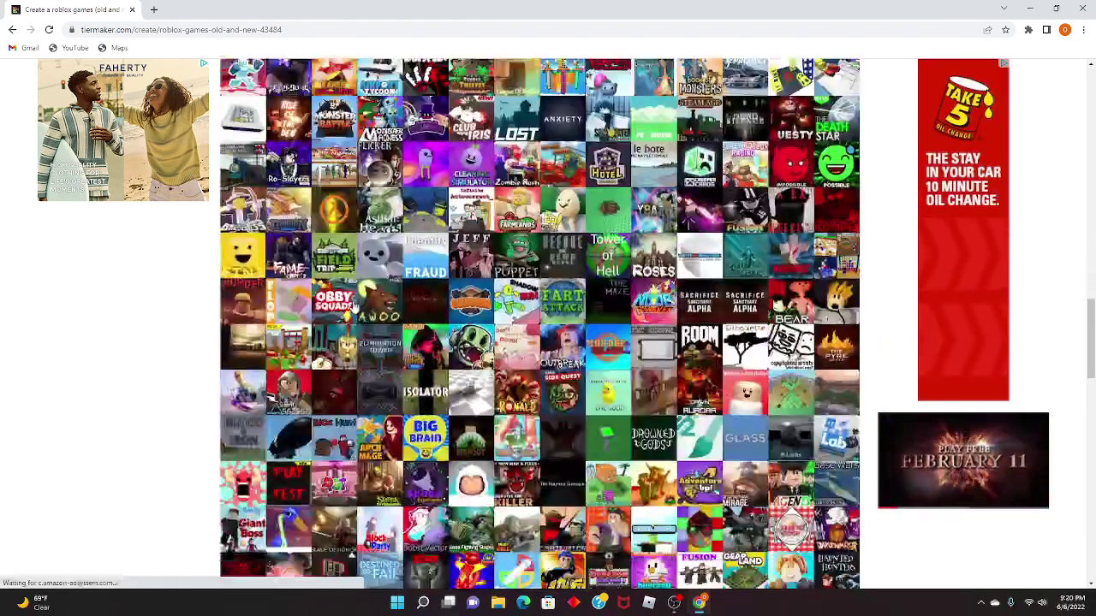
pyautogui.scroll(-3, 338, 287)
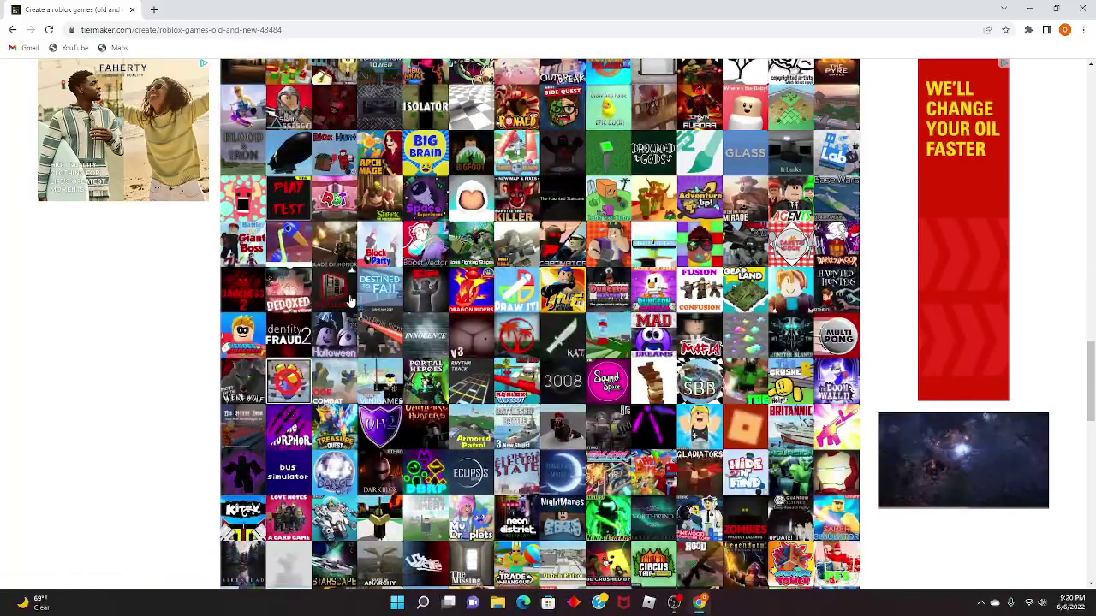
pyautogui.scroll(-3, 347, 317)
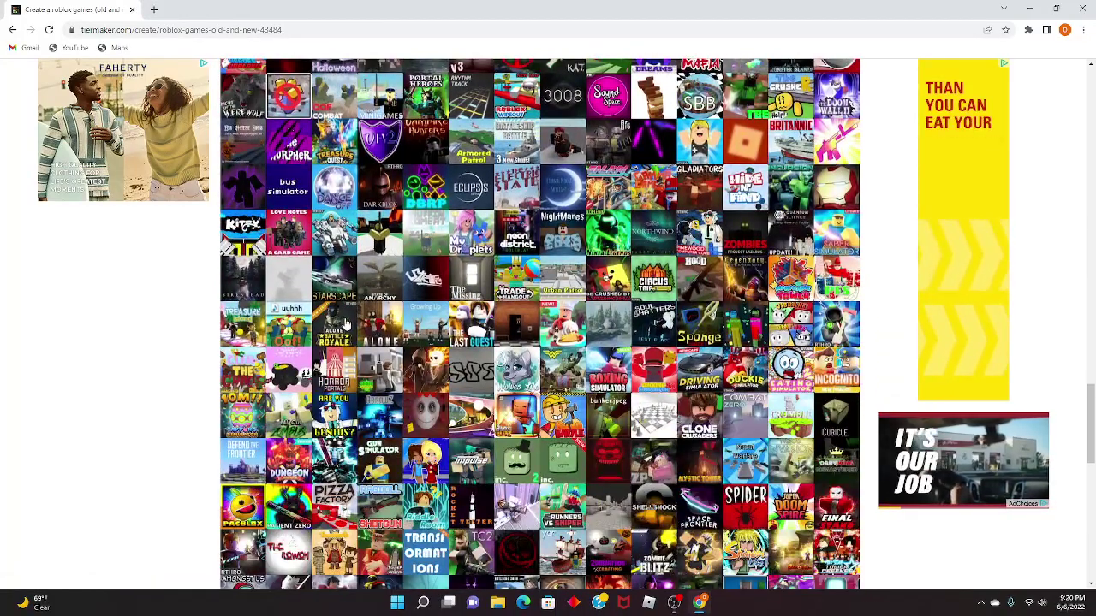
pyautogui.scroll(-3, 358, 341)
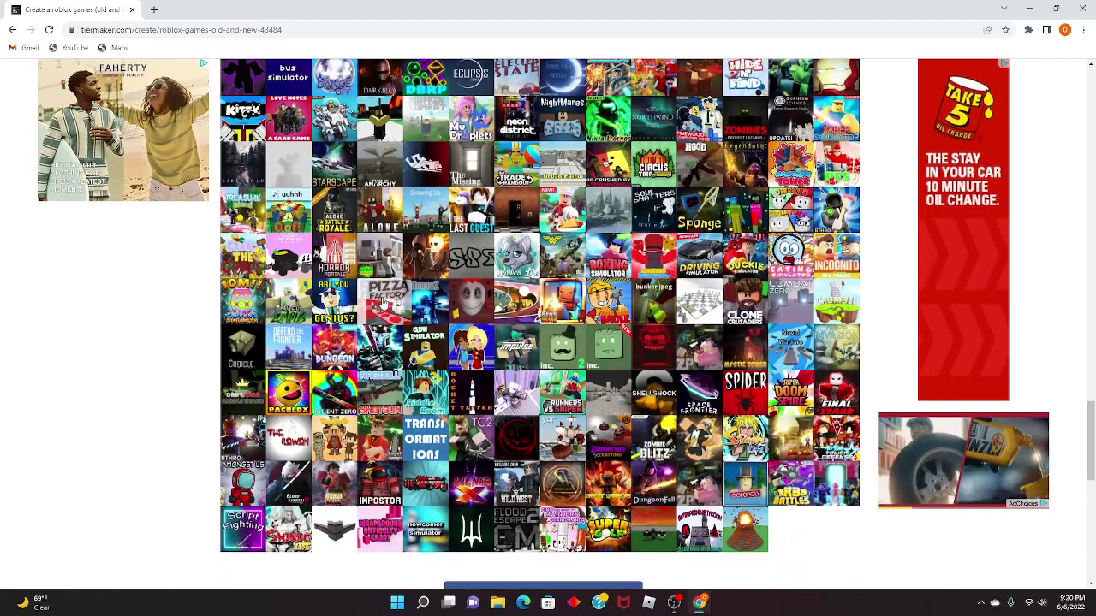
pyautogui.scroll(-3, 377, 309)
pyautogui.scroll(15, 382, 303)
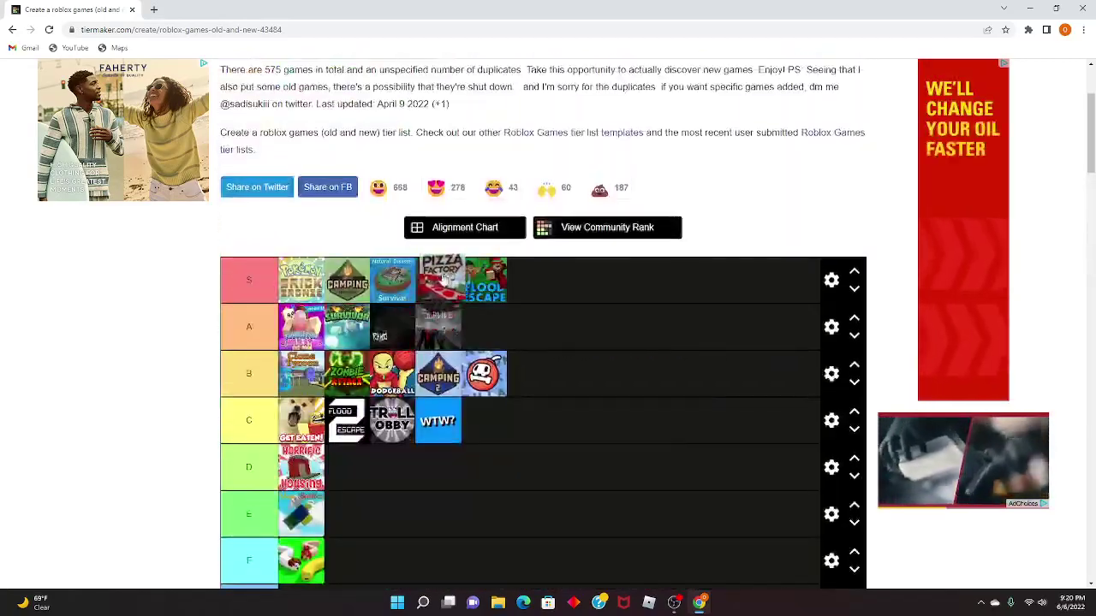
pyautogui.moveTo(444, 279); pyautogui.dragTo(510, 274)
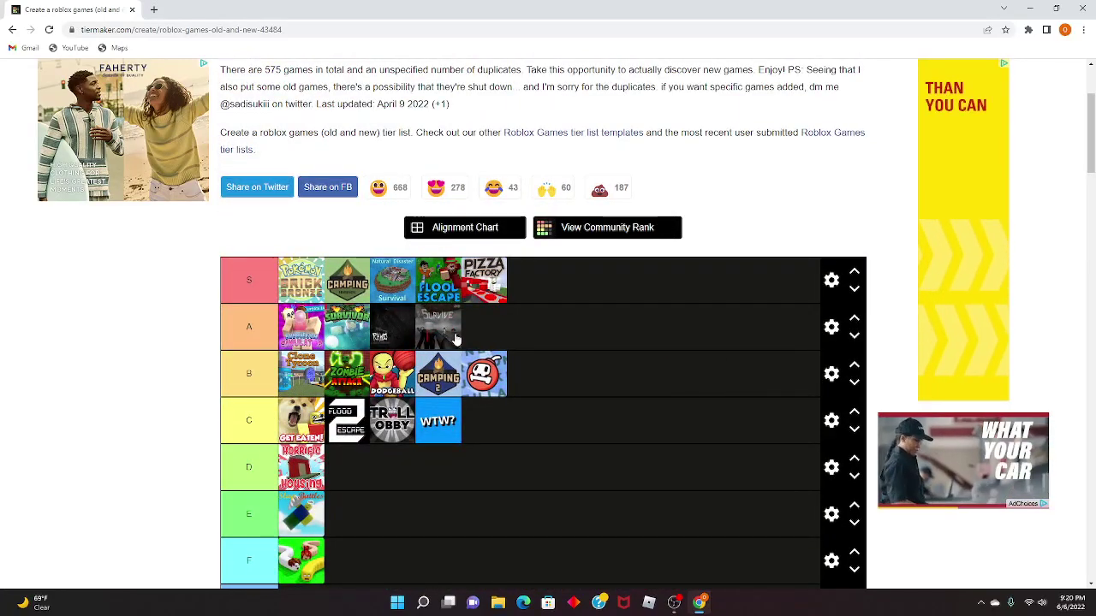
pyautogui.scroll(-20, 456, 340)
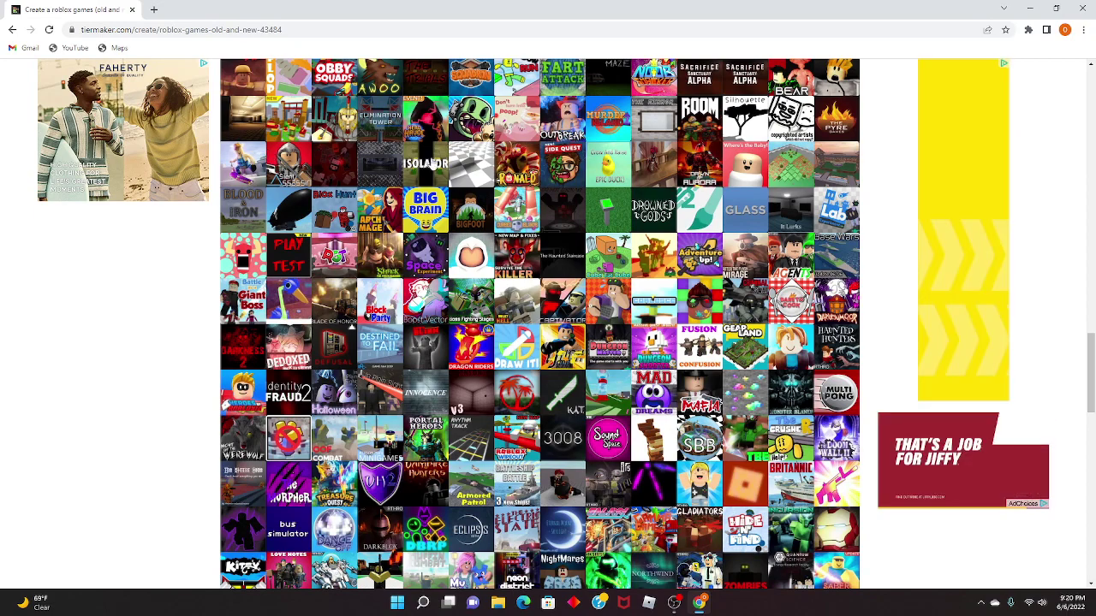
# Place the Bigfoot game into the A tier.
pyautogui.scroll(-1, 494, 197)
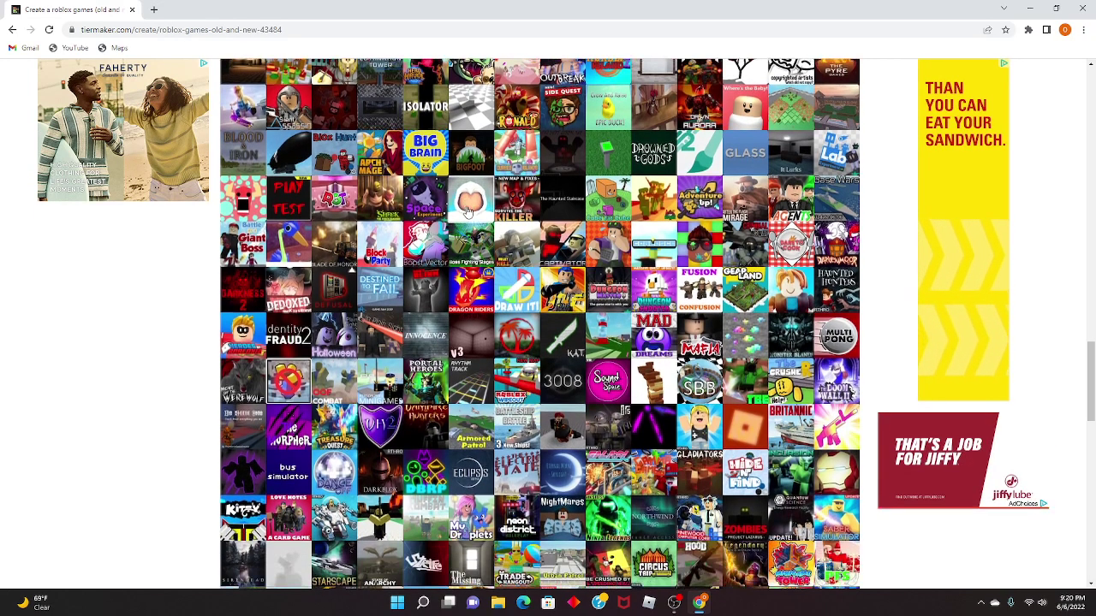
pyautogui.scroll(2, 477, 174)
pyautogui.scroll(10, 479, 180)
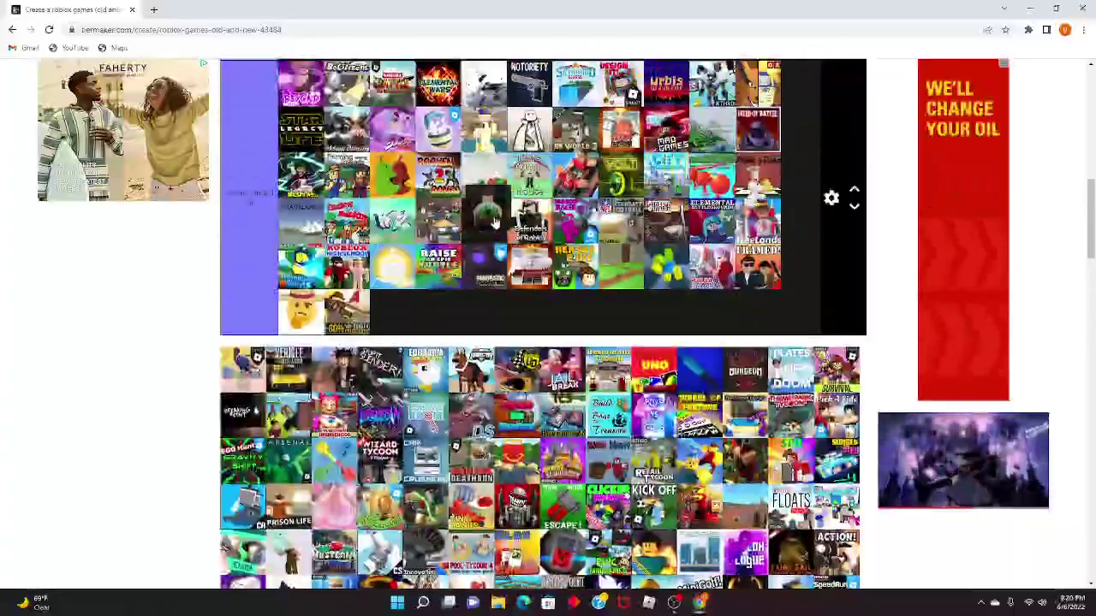
pyautogui.scroll(10, 519, 286)
pyautogui.moveTo(494, 221); pyautogui.dragTo(582, 350)
# Add Identity Fraud and Blox Hunt to the A tier as well.
pyautogui.scroll(-15, 583, 349)
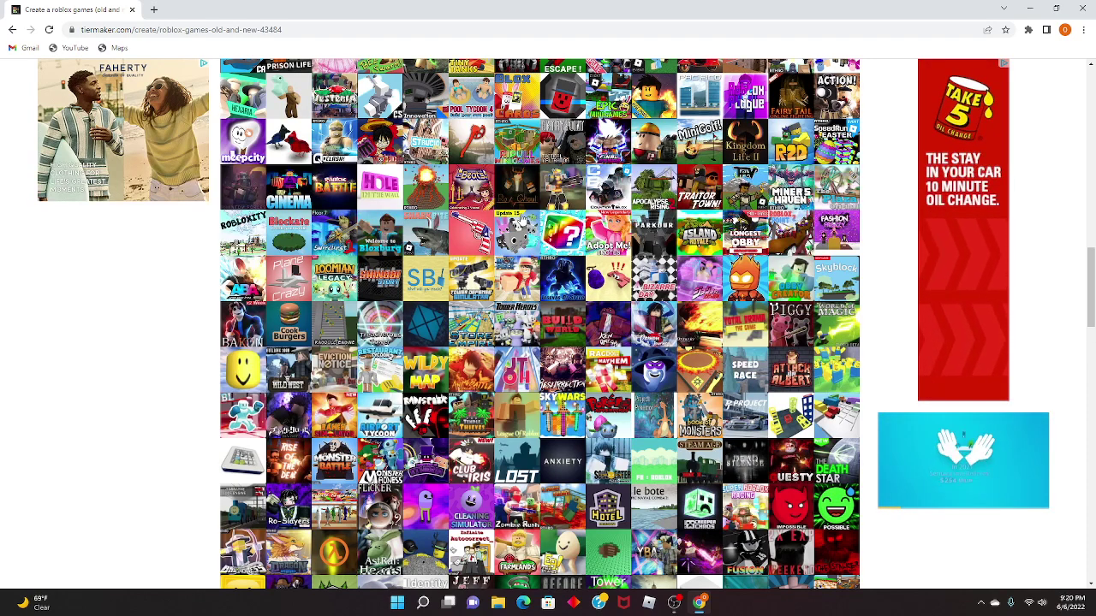
pyautogui.scroll(-2, 520, 219)
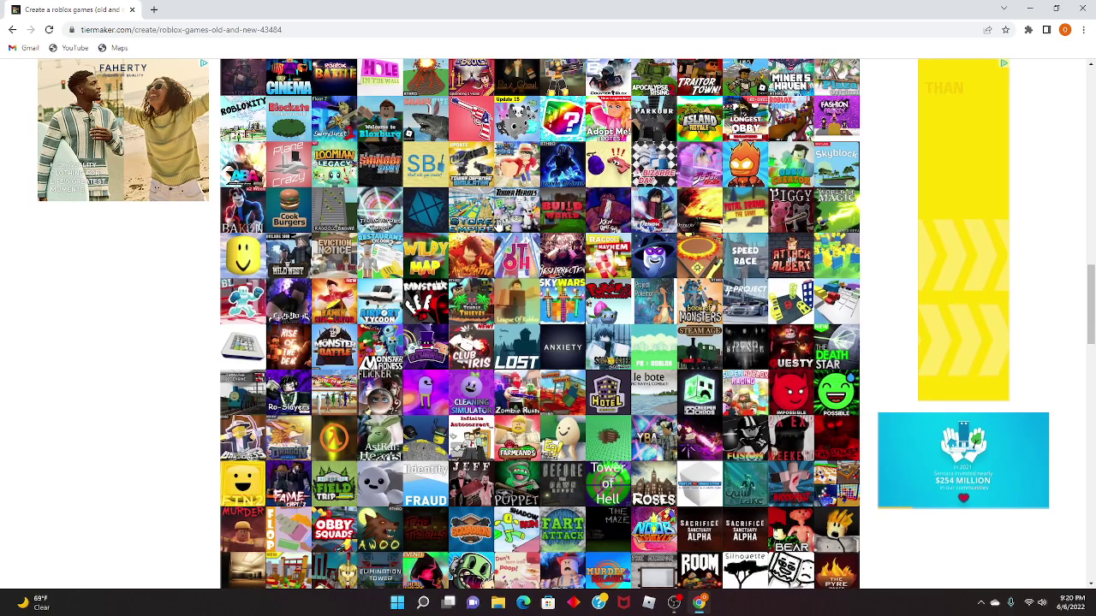
pyautogui.scroll(-3, 500, 247)
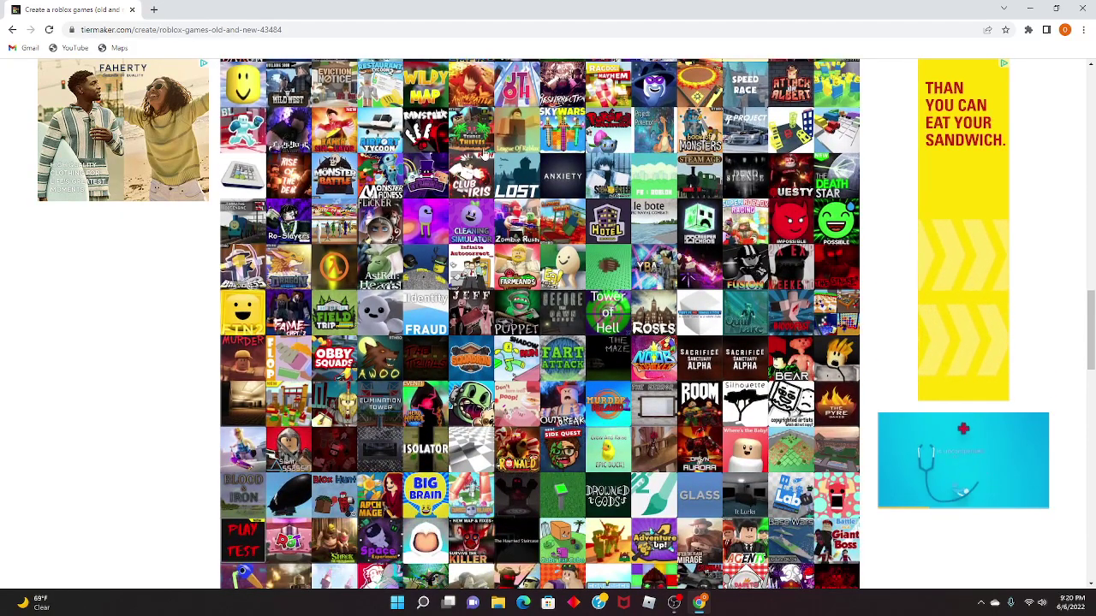
pyautogui.scroll(10, 444, 281)
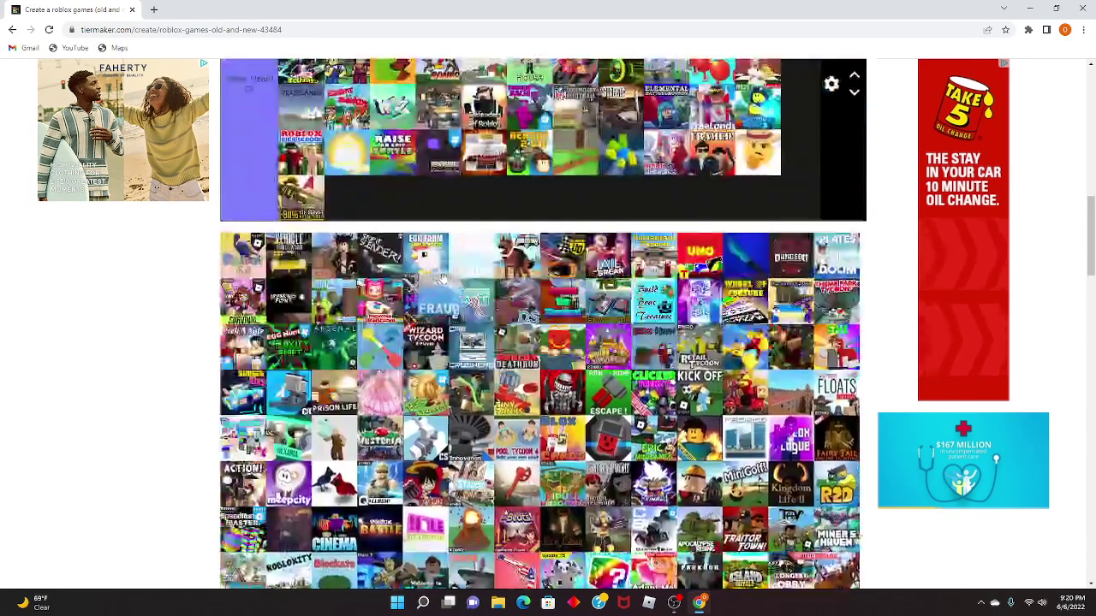
pyautogui.scroll(8, 444, 281)
pyautogui.moveTo(443, 280); pyautogui.dragTo(553, 315)
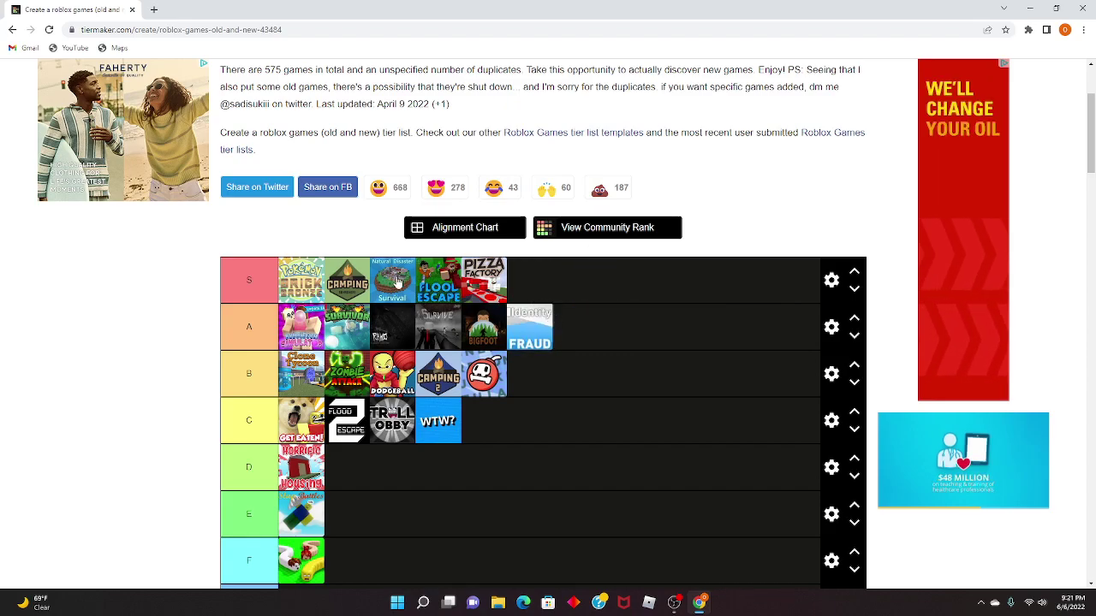
pyautogui.scroll(-15, 396, 283)
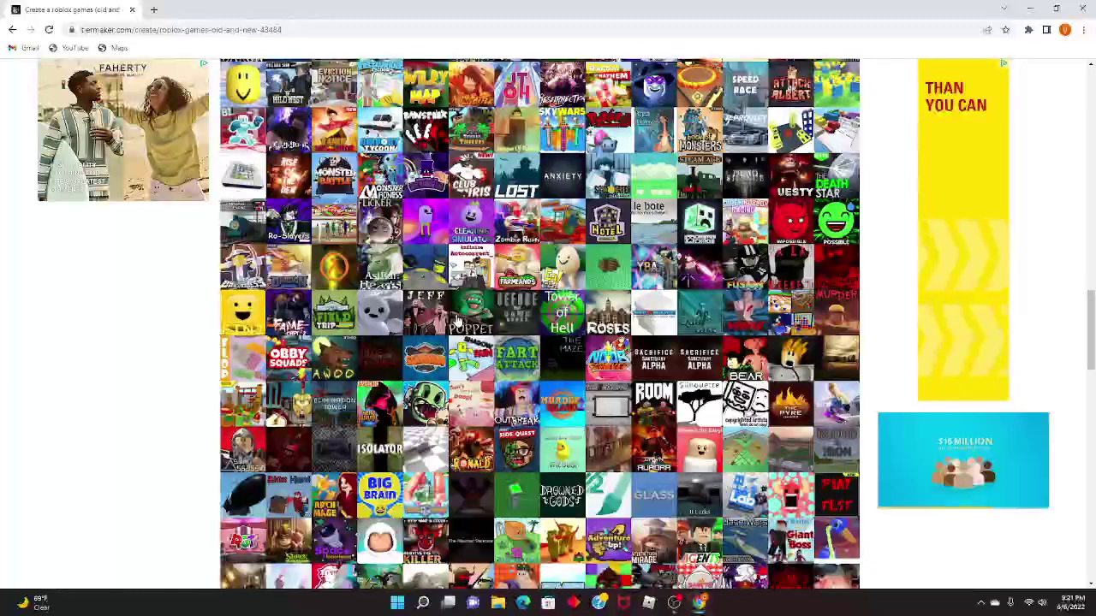
pyautogui.scroll(-2, 437, 360)
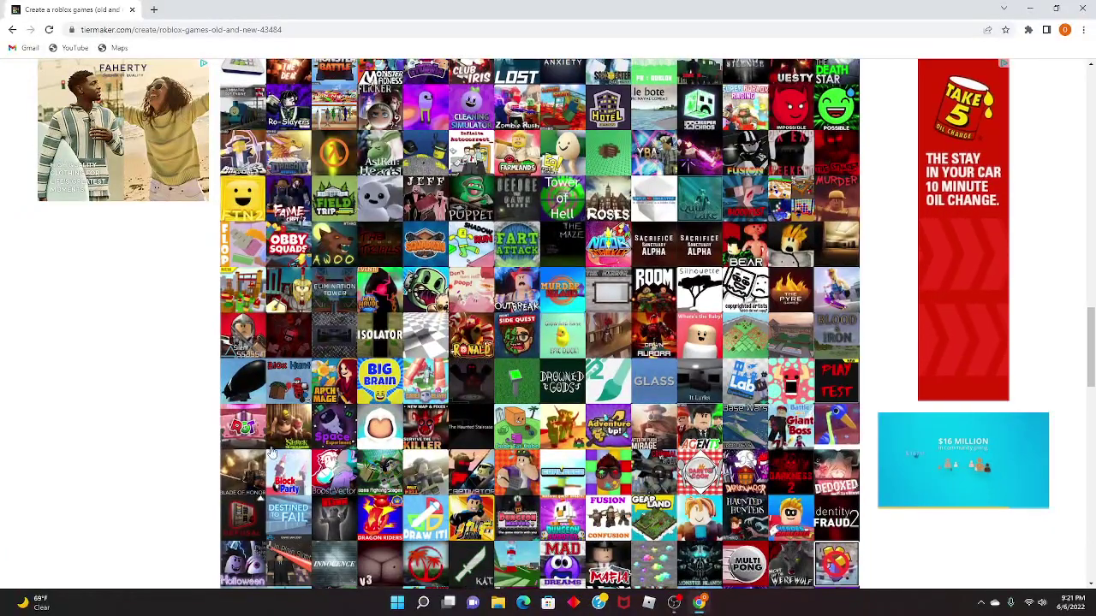
pyautogui.scroll(10, 297, 383)
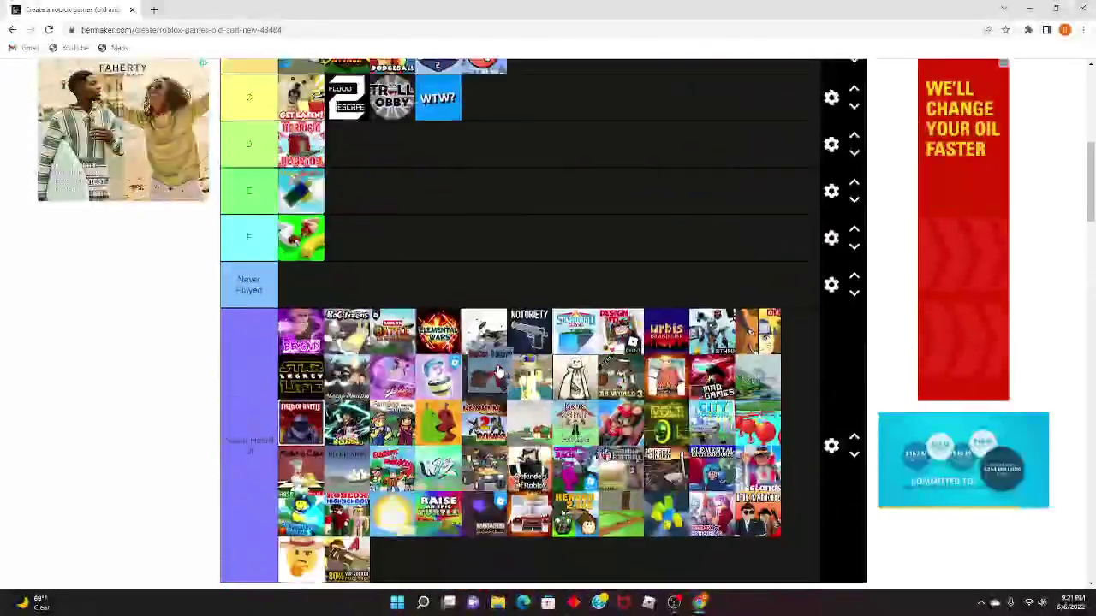
pyautogui.scroll(3, 498, 370)
pyautogui.moveTo(498, 370); pyautogui.dragTo(615, 226)
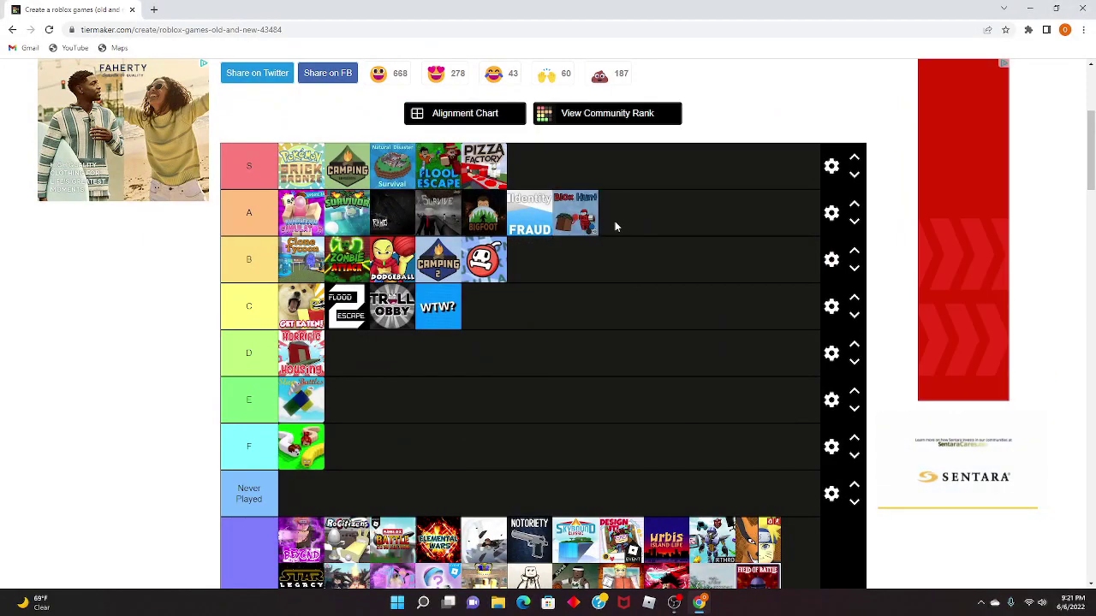
# Drag two games from the pool into the tier rows, including Eviction Notice.
pyautogui.scroll(-4, 587, 225)
pyautogui.scroll(3, 587, 224)
pyautogui.scroll(-5, 565, 203)
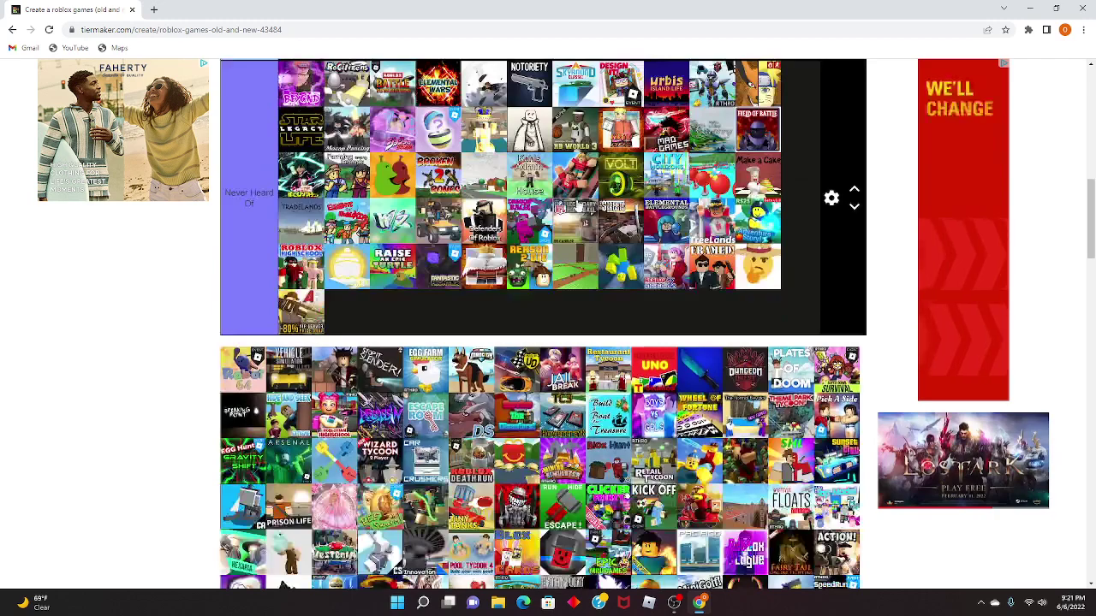
pyautogui.scroll(-4, 539, 324)
pyautogui.scroll(-1, 539, 324)
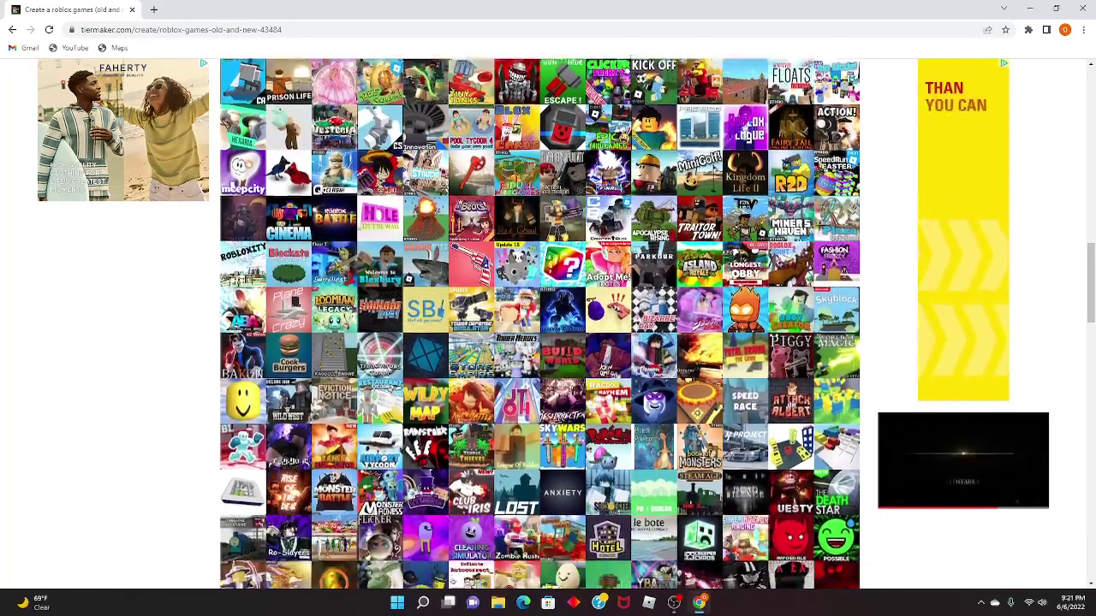
pyautogui.scroll(-2, 464, 304)
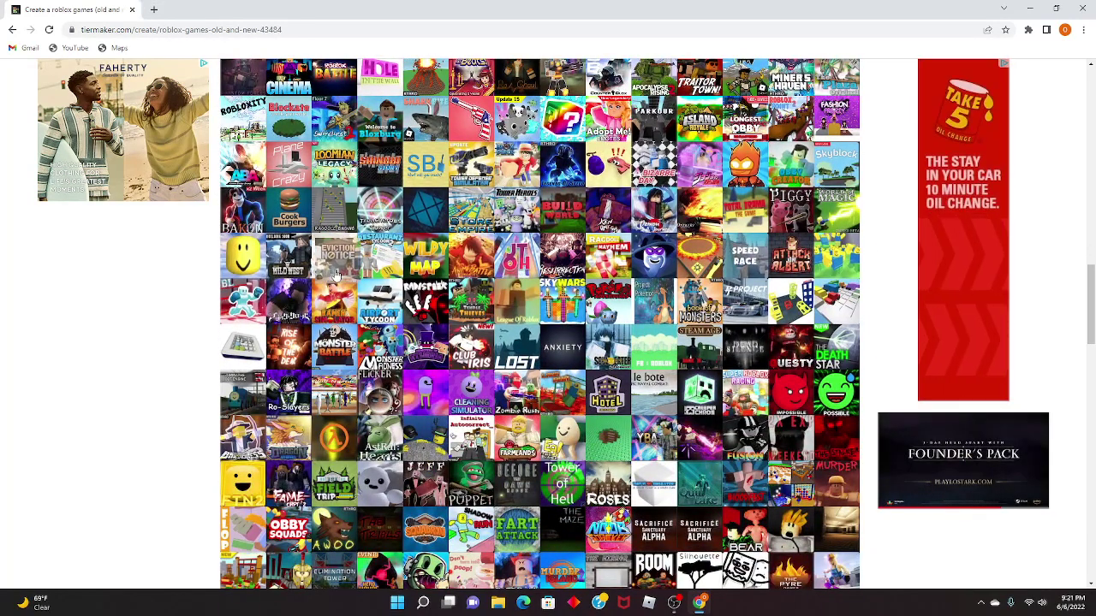
pyautogui.scroll(7, 333, 269)
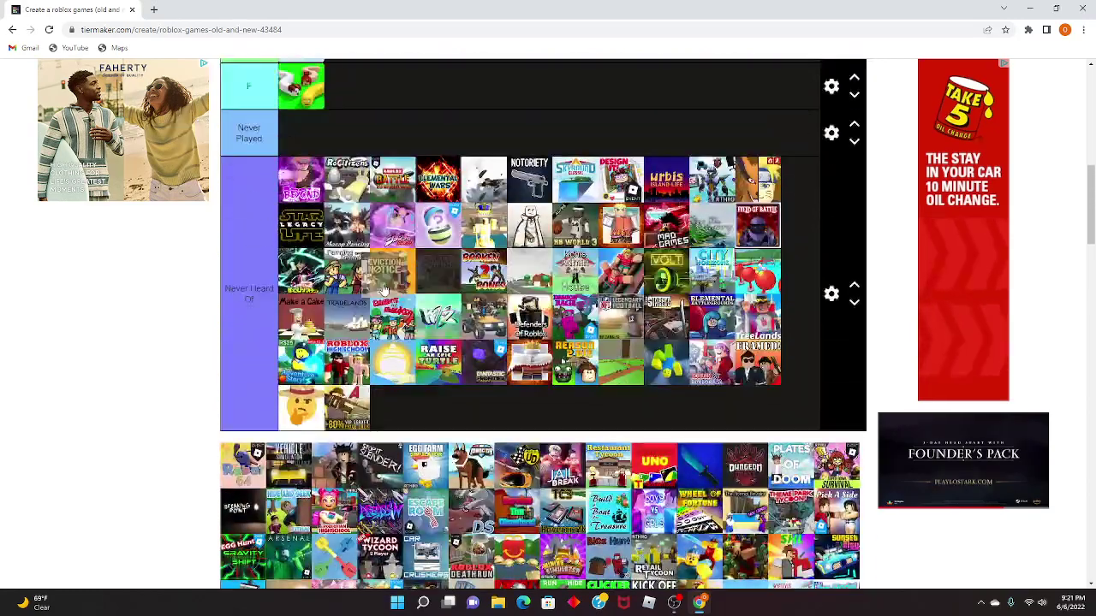
pyautogui.scroll(4, 514, 274)
pyautogui.moveTo(384, 291); pyautogui.dragTo(565, 382)
pyautogui.scroll(2, 590, 282)
pyautogui.scroll(-6, 616, 335)
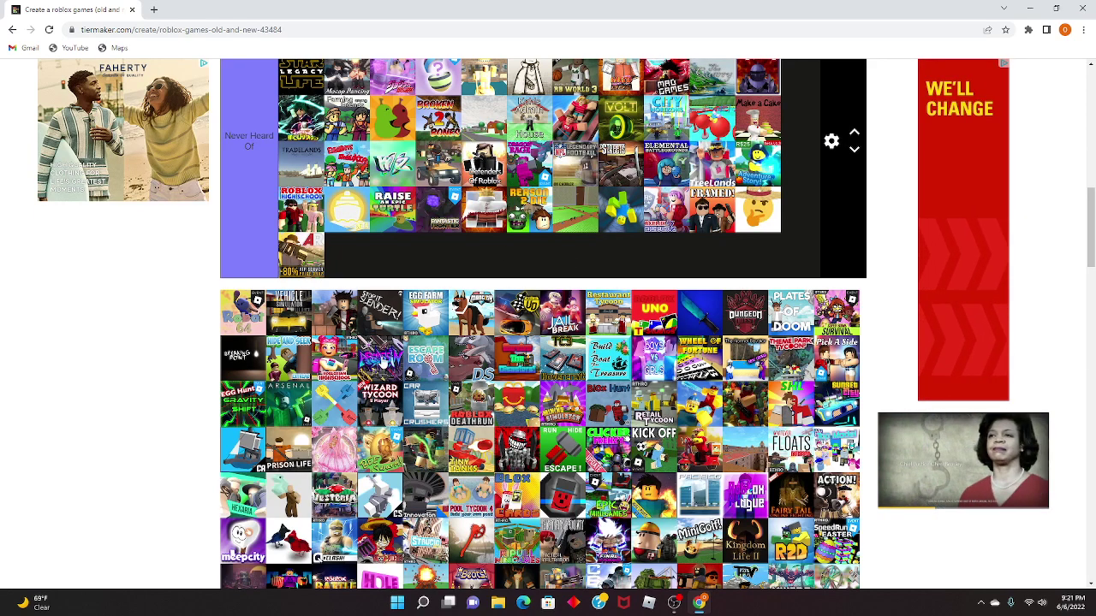
pyautogui.scroll(6, 381, 374)
pyautogui.moveTo(381, 374); pyautogui.dragTo(643, 364)
# Put the blue knife game at the end of tier A, after Identity Fraud.
pyautogui.scroll(-10, 642, 355)
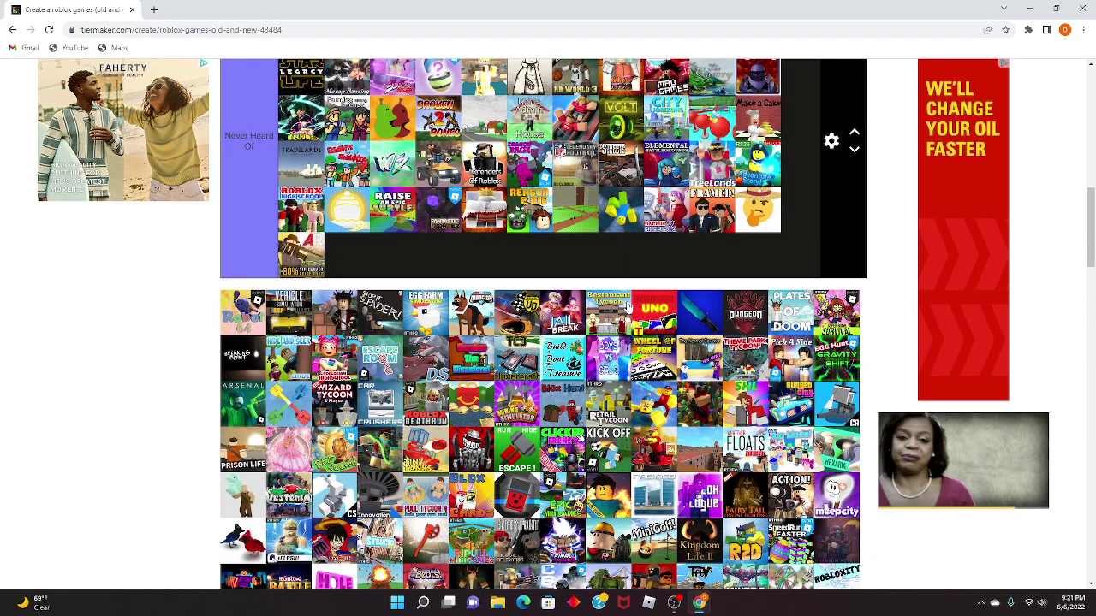
pyautogui.moveTo(700, 312); pyautogui.dragTo(640, 251)
pyautogui.scroll(10, 676, 295)
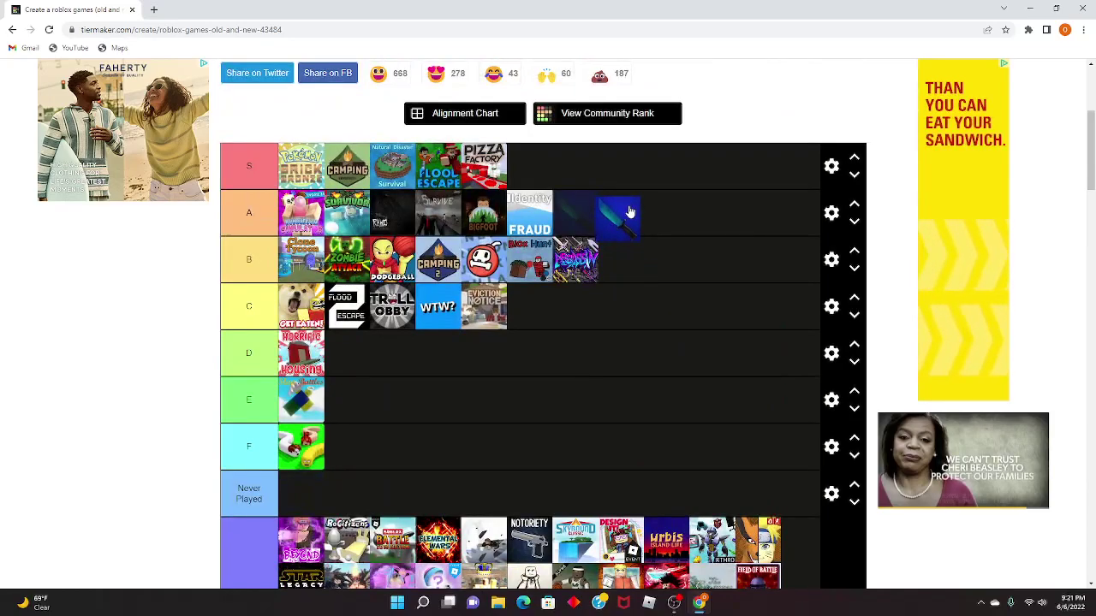
pyautogui.moveTo(583, 201); pyautogui.dragTo(585, 216)
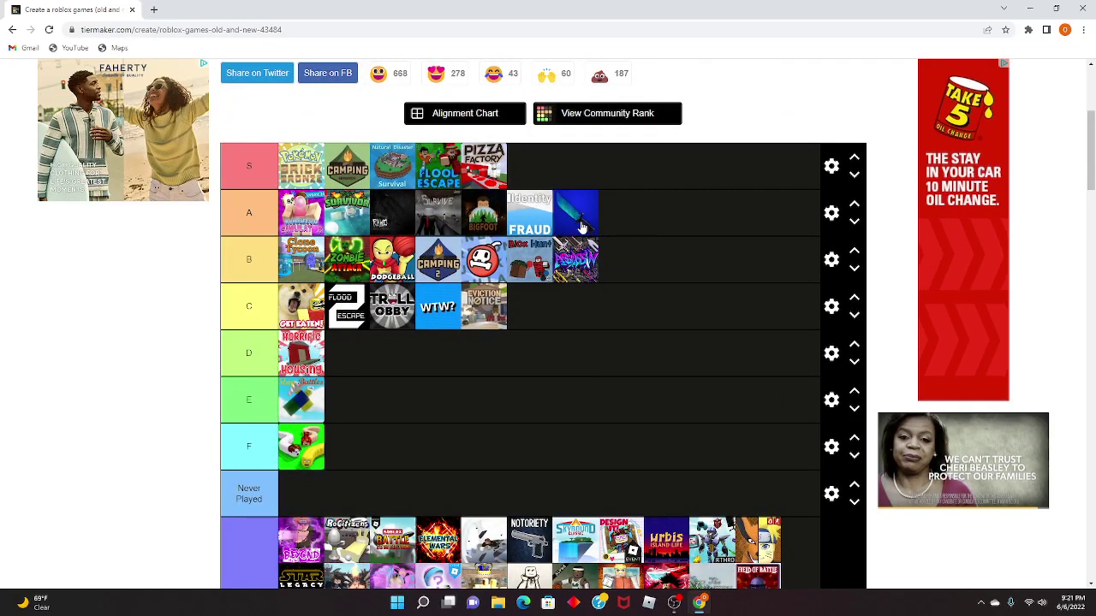
# Add Update 15 to tier C right after Eviction Notice.
pyautogui.scroll(-10, 471, 406)
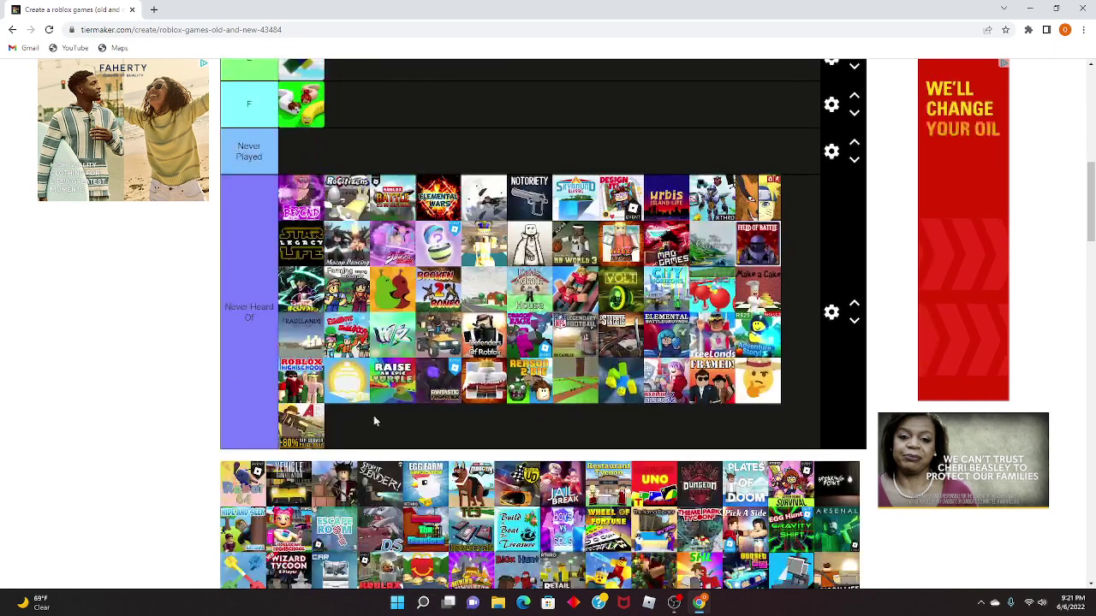
pyautogui.scroll(-1, 399, 428)
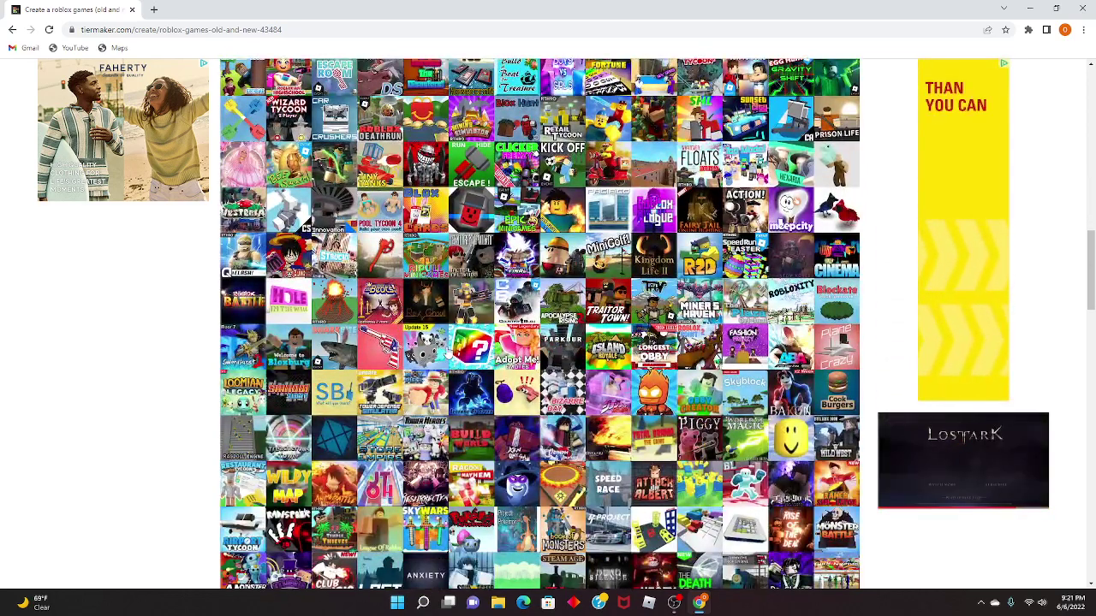
pyautogui.moveTo(420, 359); pyautogui.dragTo(628, 374)
pyautogui.scroll(5, 436, 351)
pyautogui.scroll(6, 445, 351)
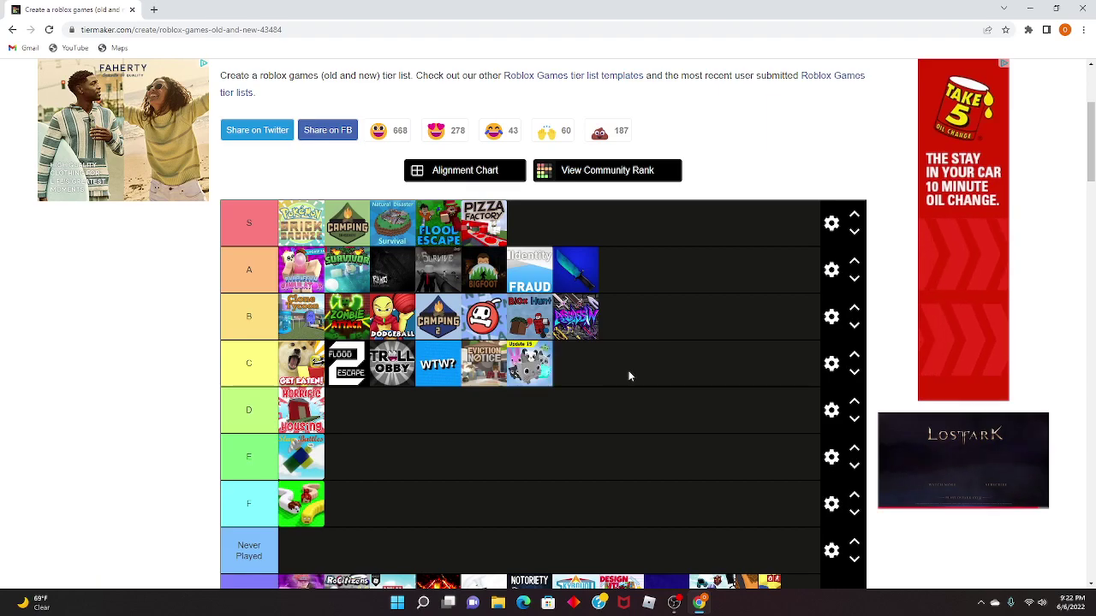
# Move the dark blue game from tier F to the end of tier B.
pyautogui.scroll(-6, 628, 374)
pyautogui.scroll(-1, 543, 324)
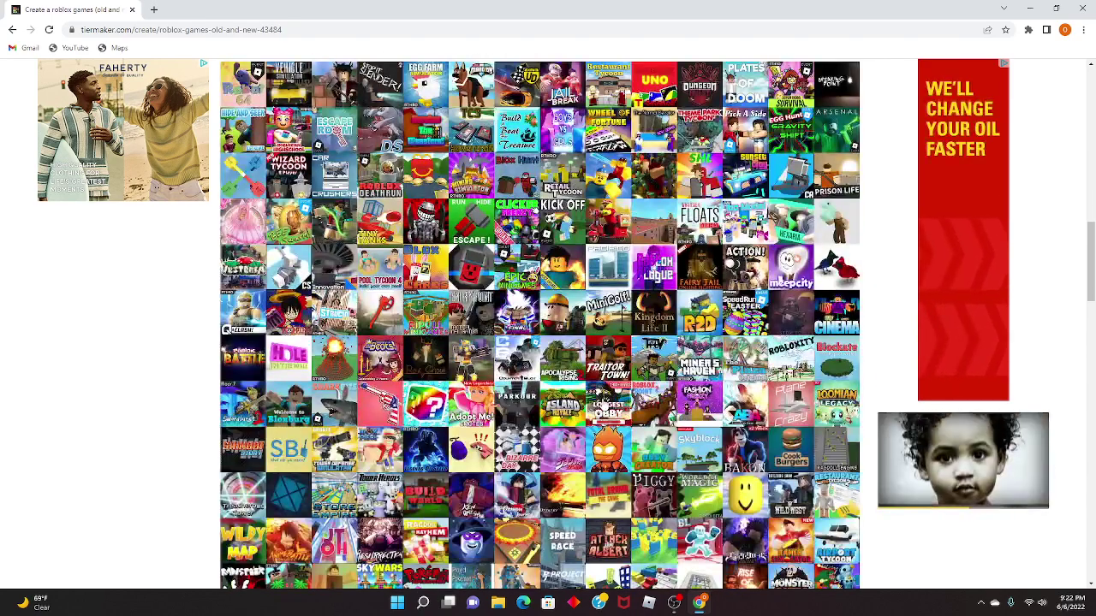
pyautogui.scroll(-1, 436, 410)
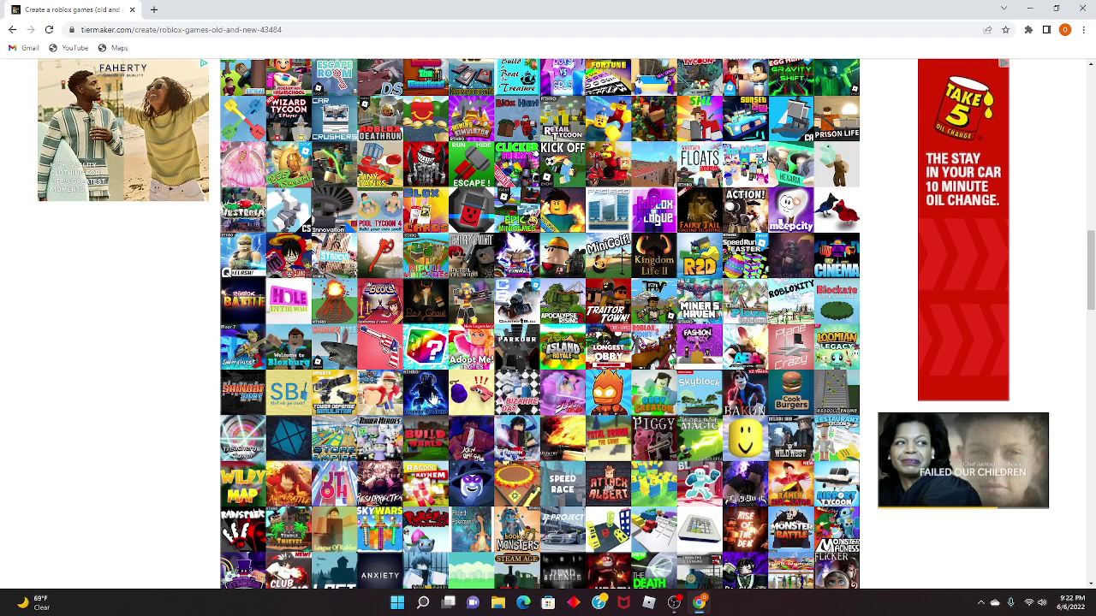
pyautogui.scroll(10, 434, 398)
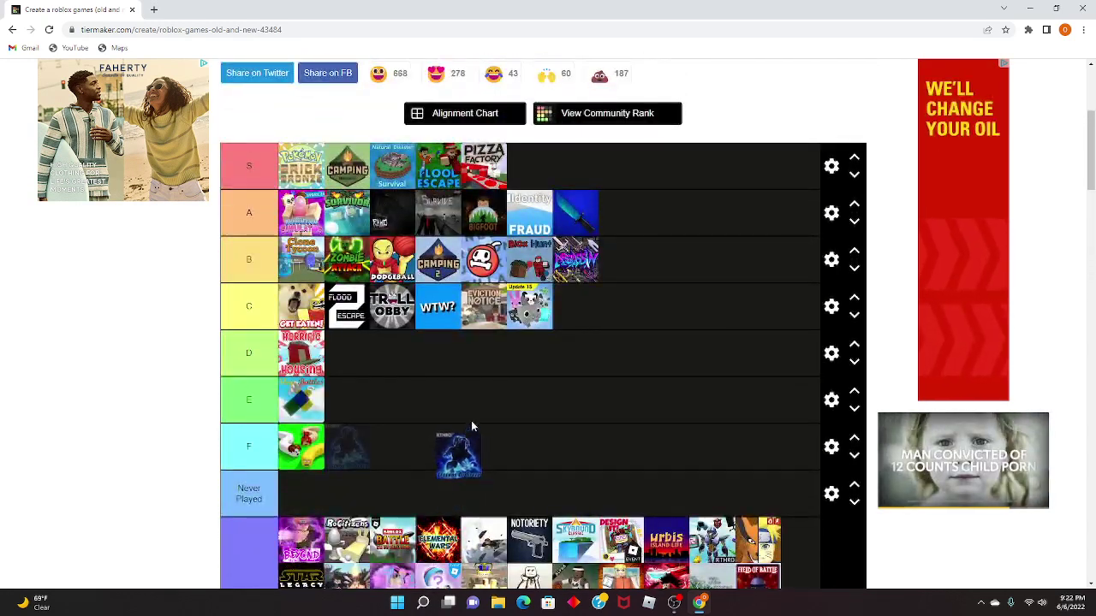
pyautogui.moveTo(471, 426); pyautogui.dragTo(621, 261)
# Rank the red-circle game in tier D alongside Horrific Housing.
pyautogui.scroll(-6, 685, 325)
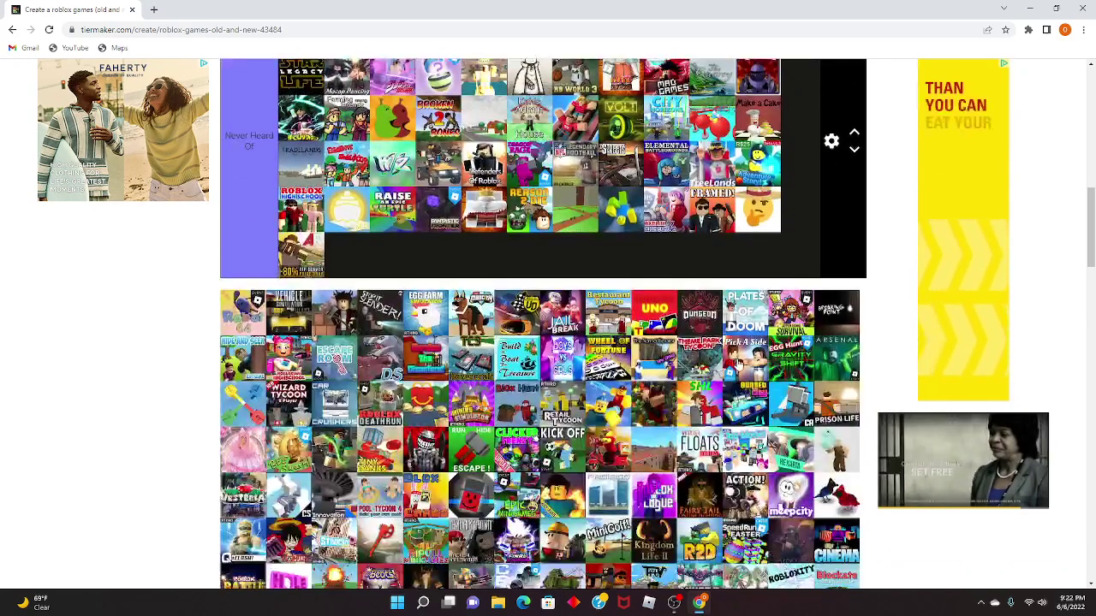
pyautogui.scroll(-2, 736, 364)
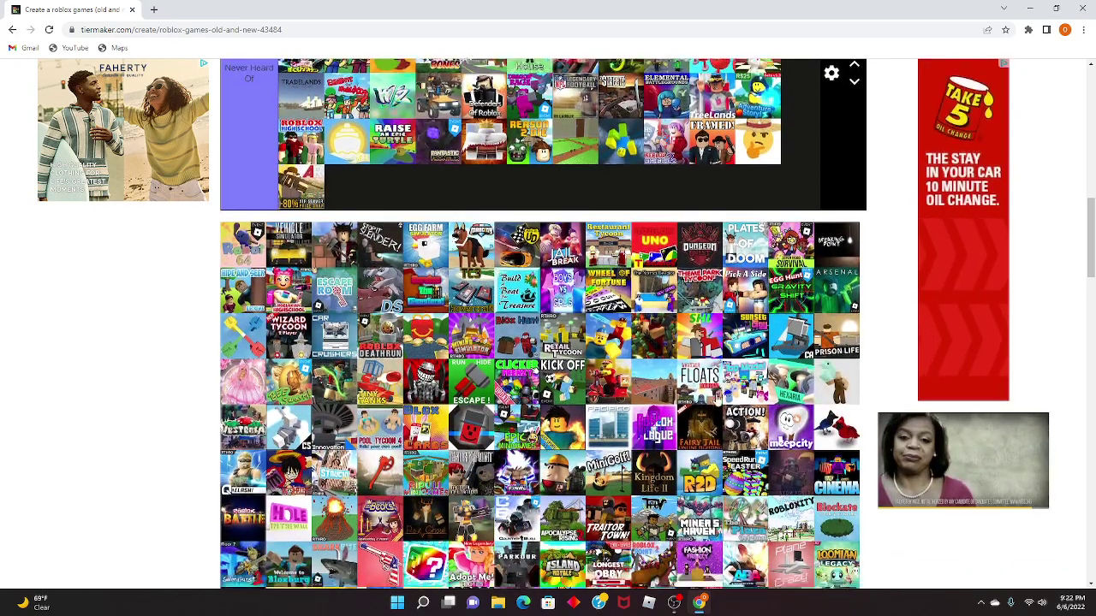
pyautogui.scroll(-3, 539, 325)
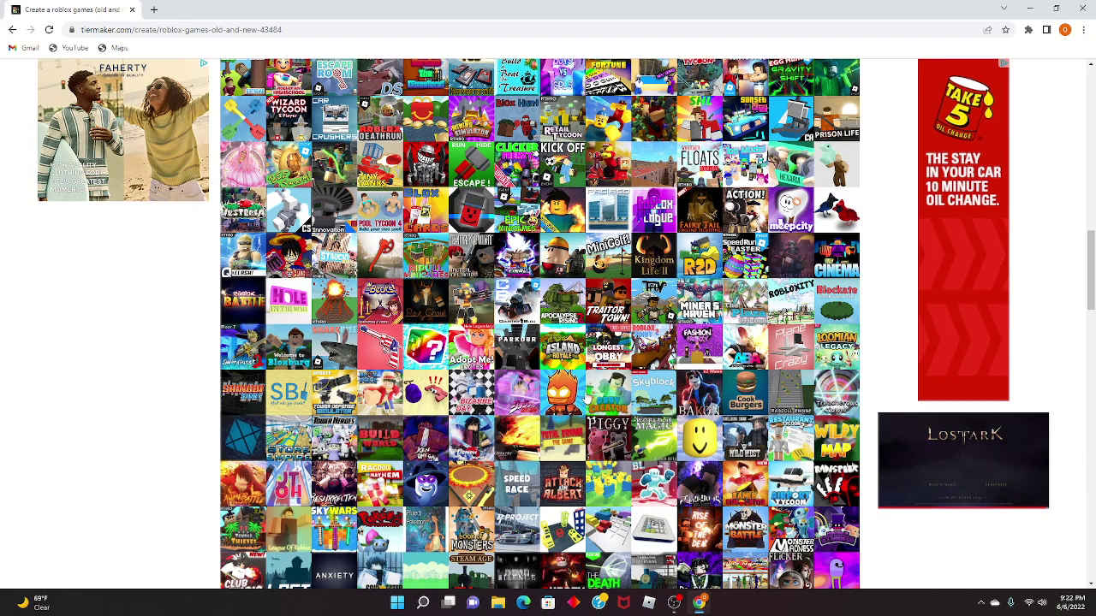
pyautogui.scroll(-2, 596, 390)
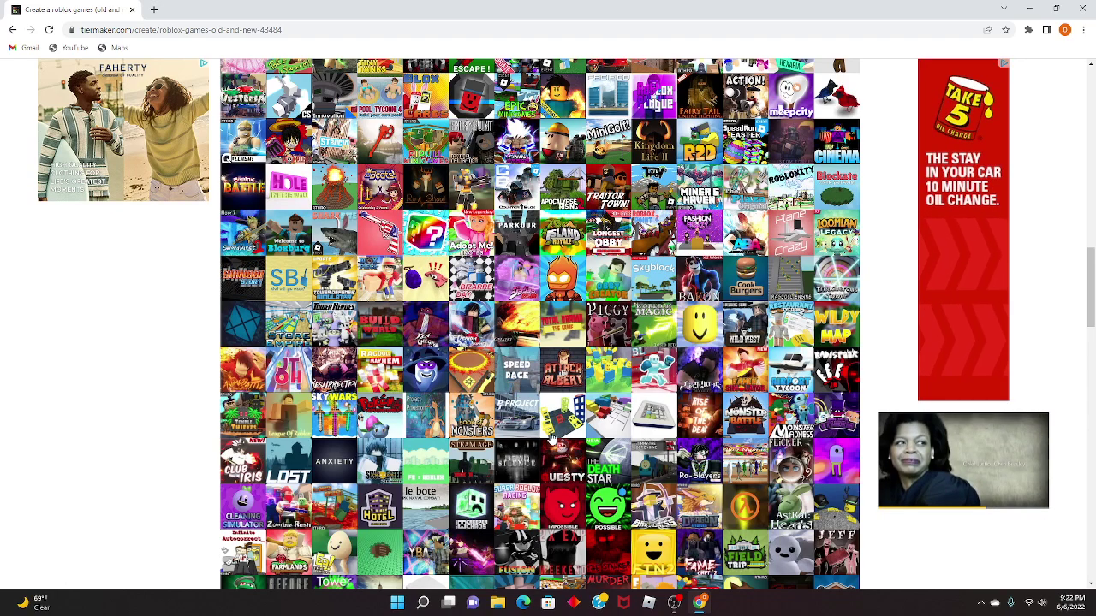
pyautogui.scroll(-2, 565, 387)
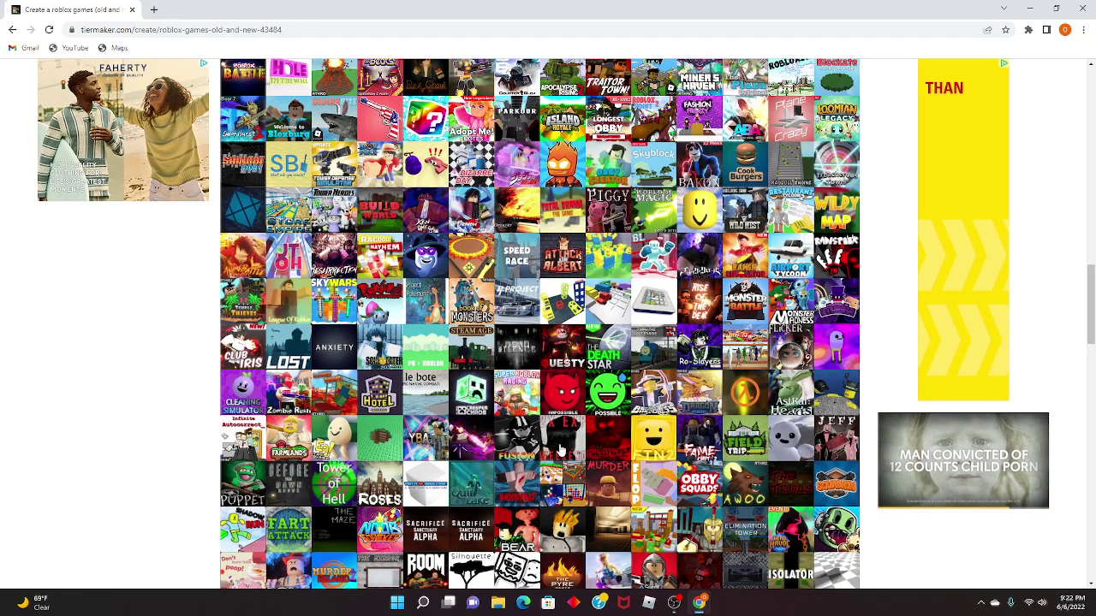
pyautogui.scroll(-3, 562, 438)
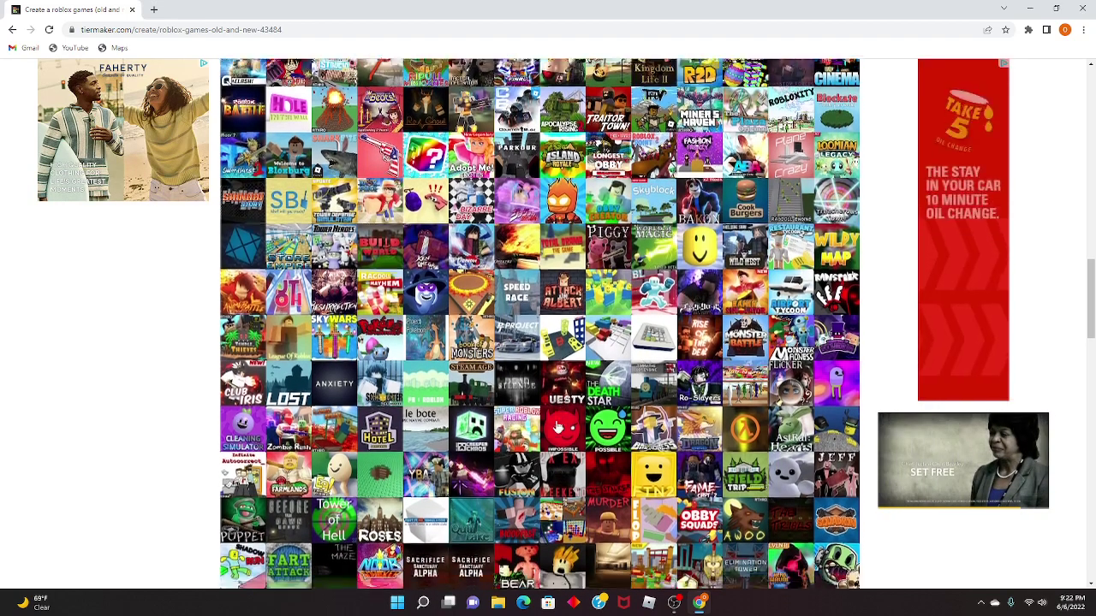
pyautogui.scroll(-2, 528, 410)
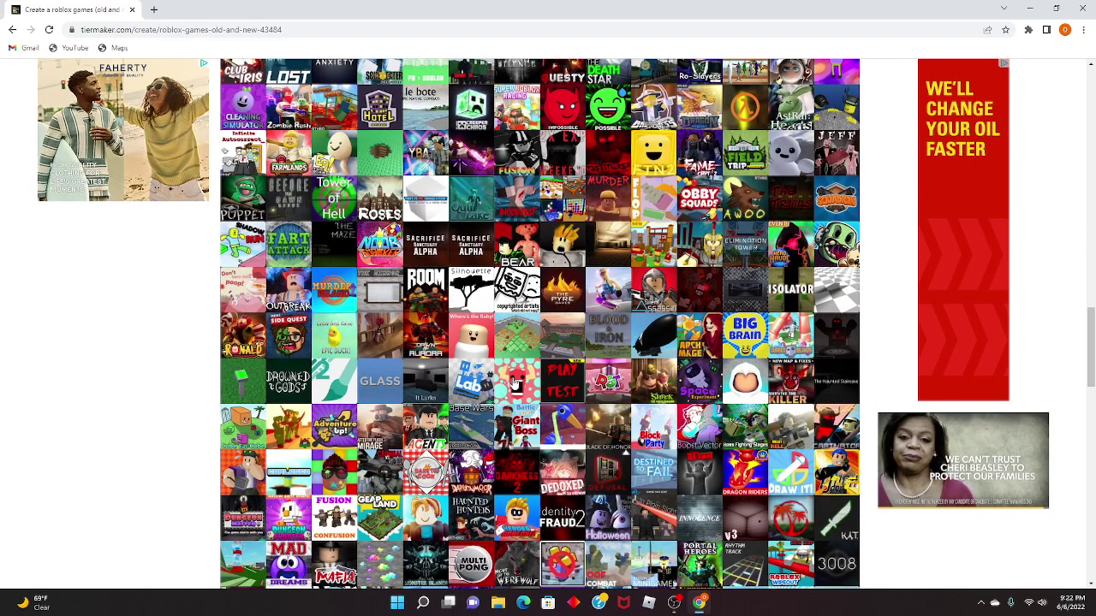
pyautogui.scroll(-1, 518, 383)
pyautogui.scroll(-3, 526, 428)
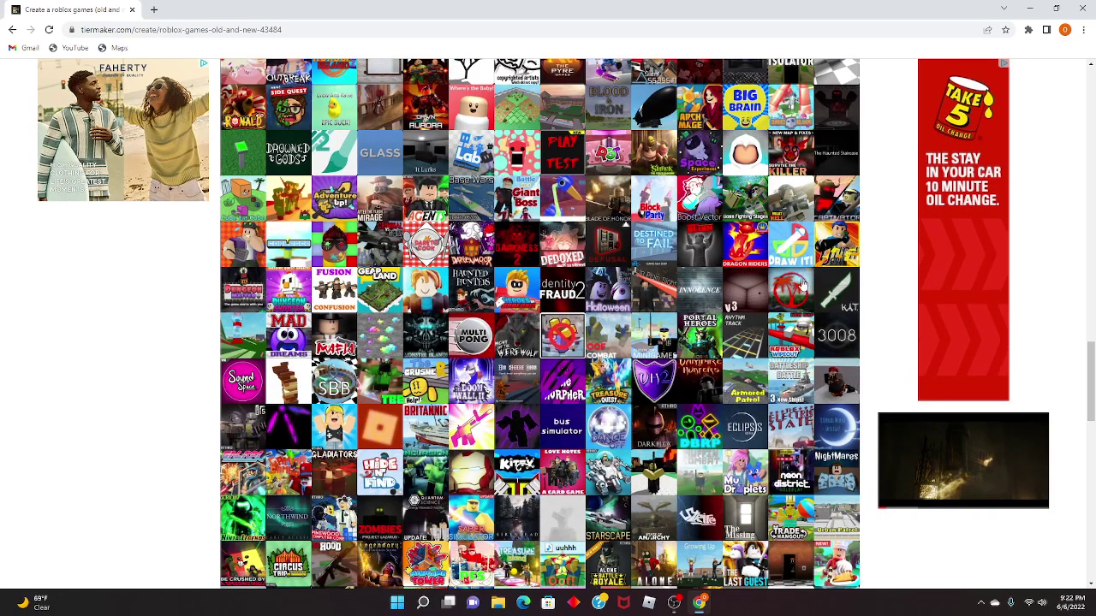
pyautogui.moveTo(802, 285); pyautogui.dragTo(690, 289)
pyautogui.scroll(15, 659, 338)
pyautogui.scroll(2, 677, 244)
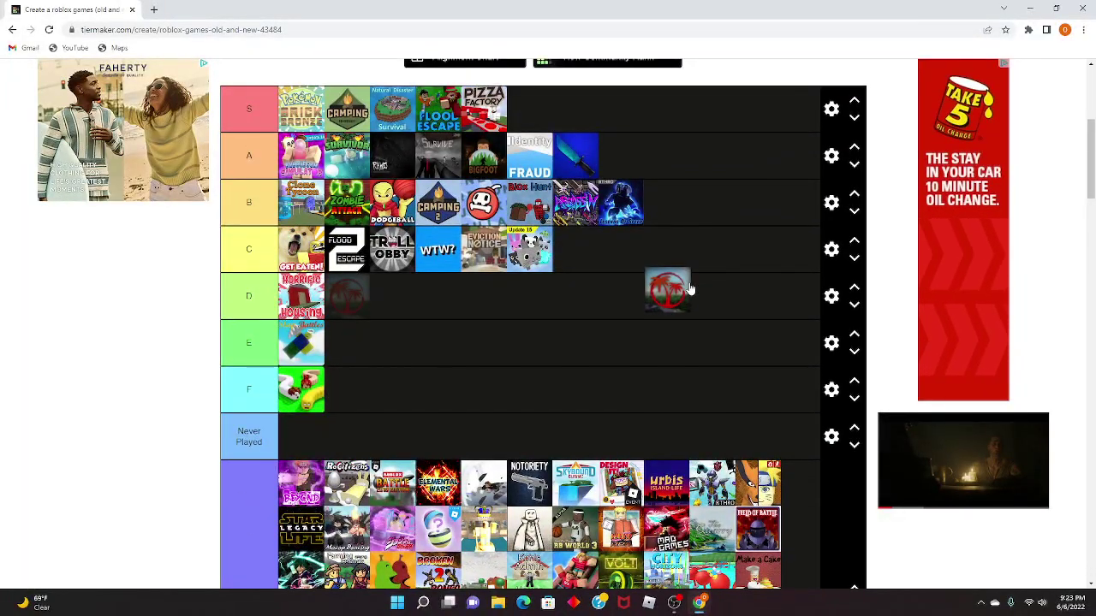
pyautogui.scroll(-20, 689, 287)
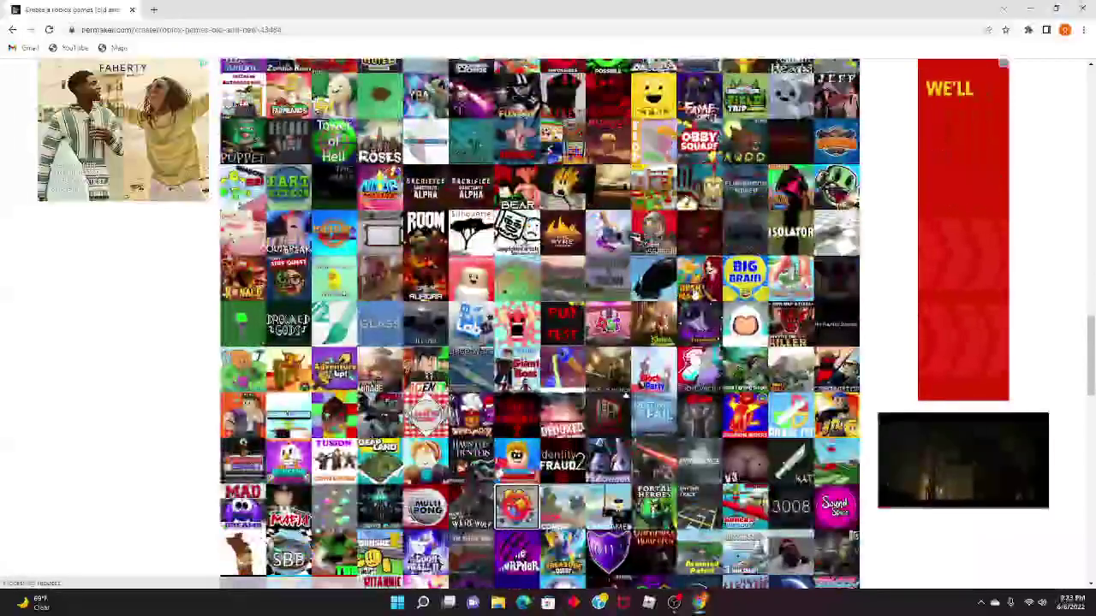
# Add another unranked game to the end of tier C.
pyautogui.scroll(-4, 634, 274)
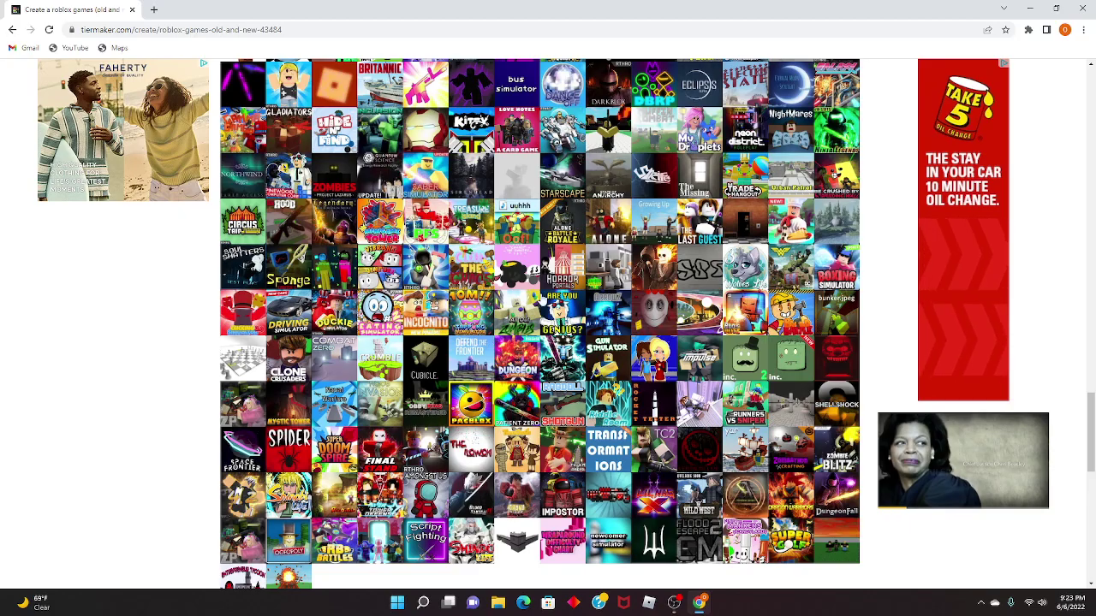
pyautogui.scroll(-2, 540, 317)
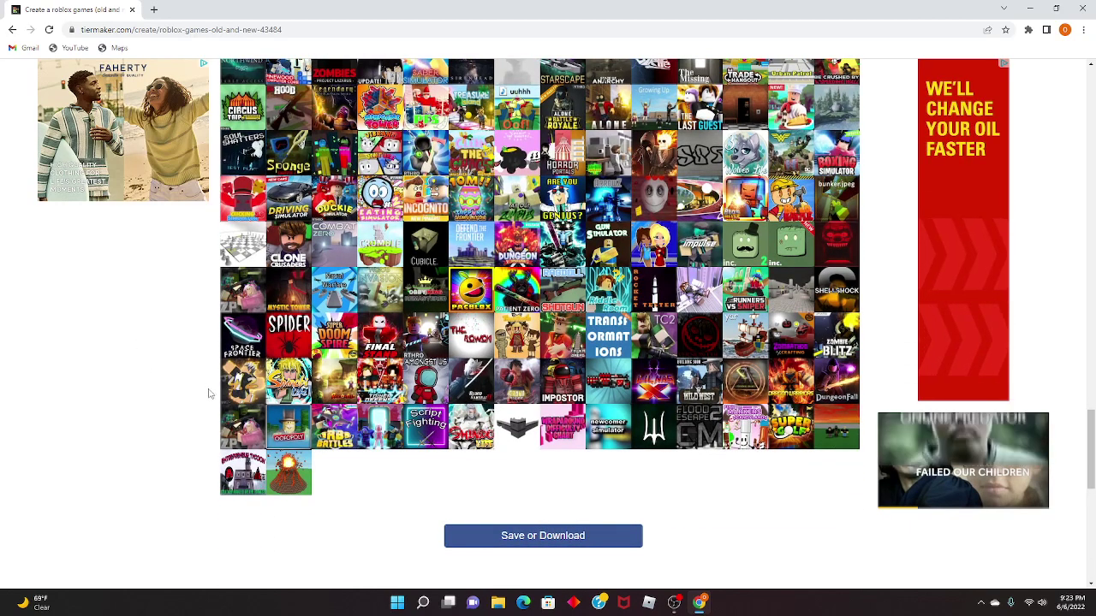
pyautogui.scroll(10, 435, 349)
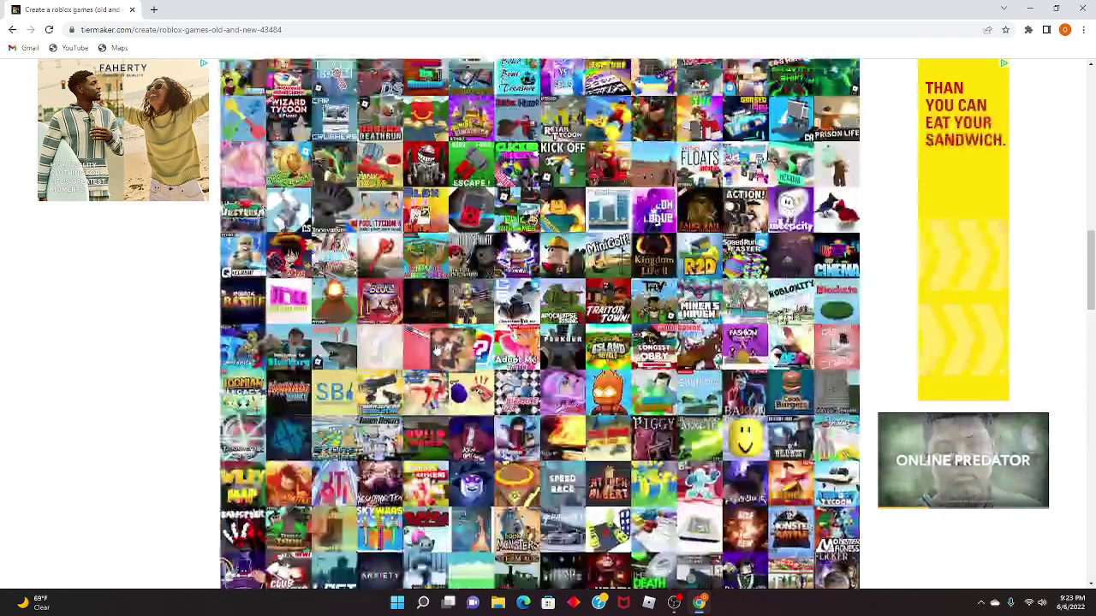
pyautogui.scroll(5, 435, 349)
pyautogui.moveTo(435, 349); pyautogui.dragTo(582, 296)
# Move the dark green game from Never Heard Of to the end of tier B.
pyautogui.scroll(2, 604, 347)
pyautogui.scroll(-8, 629, 371)
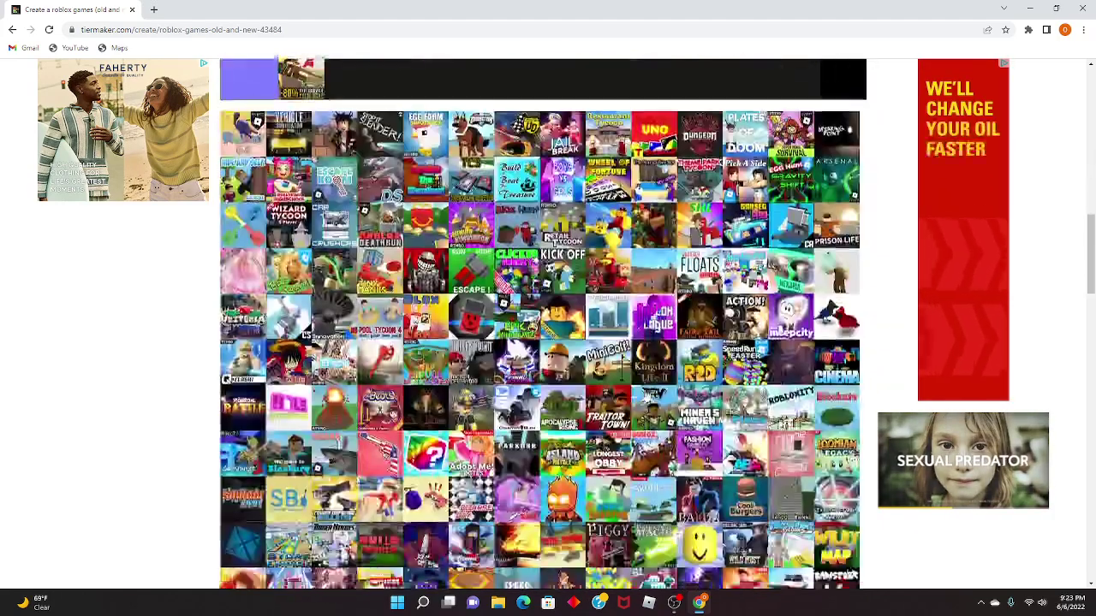
pyautogui.scroll(-5, 651, 351)
pyautogui.scroll(-3, 650, 351)
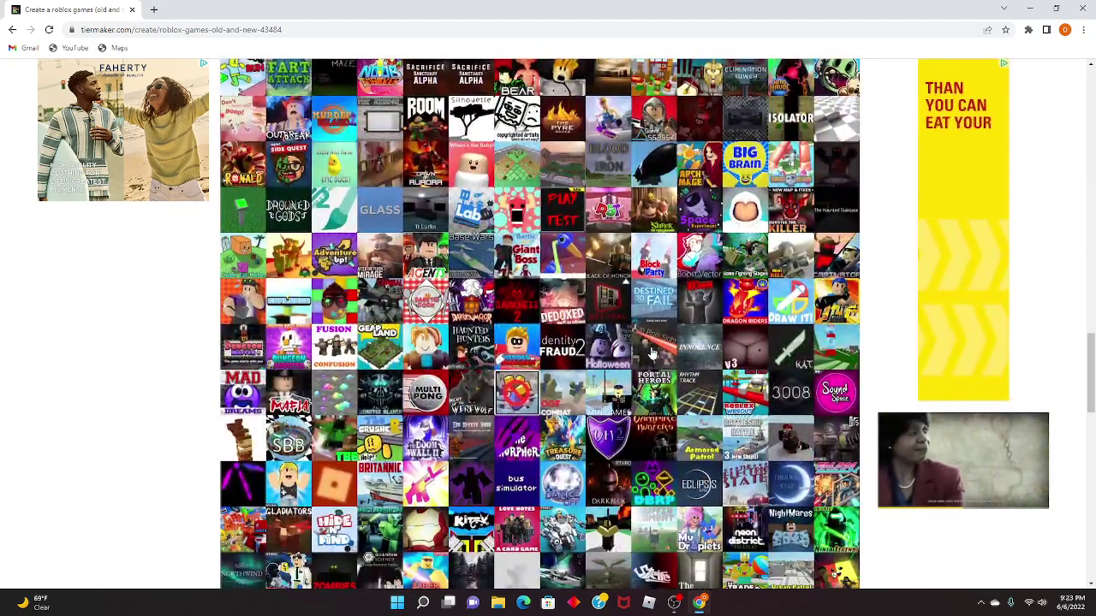
pyautogui.scroll(-5, 650, 351)
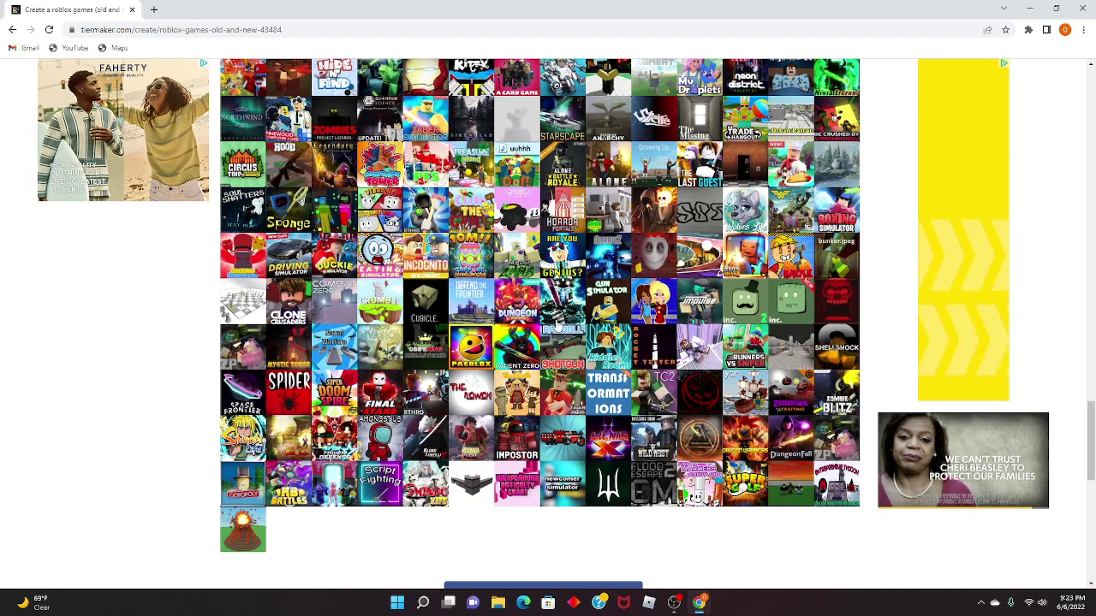
pyautogui.scroll(3, 589, 363)
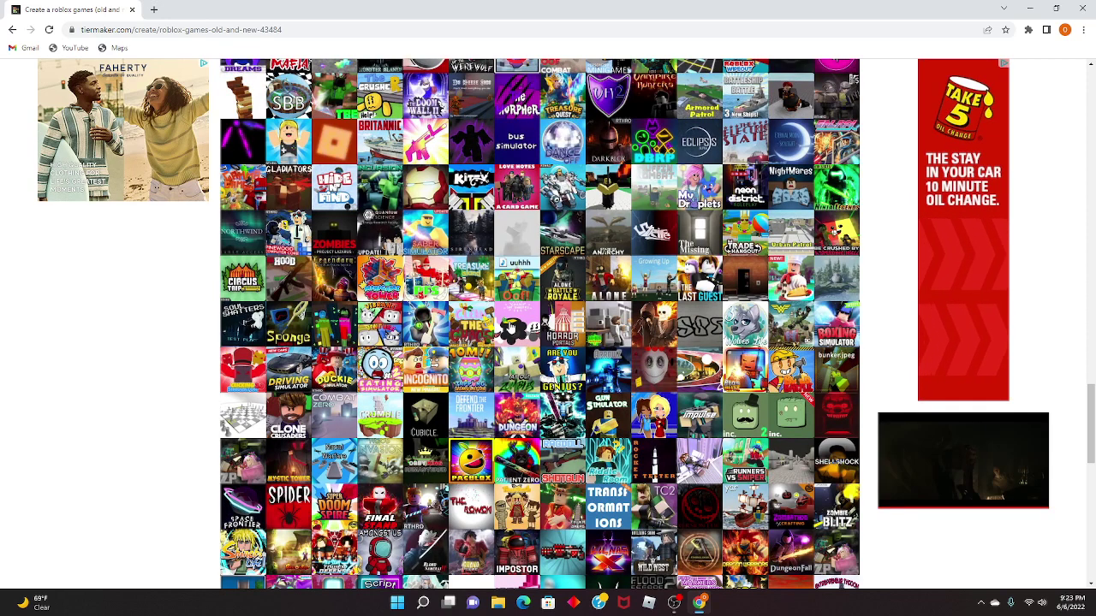
pyautogui.scroll(3, 499, 319)
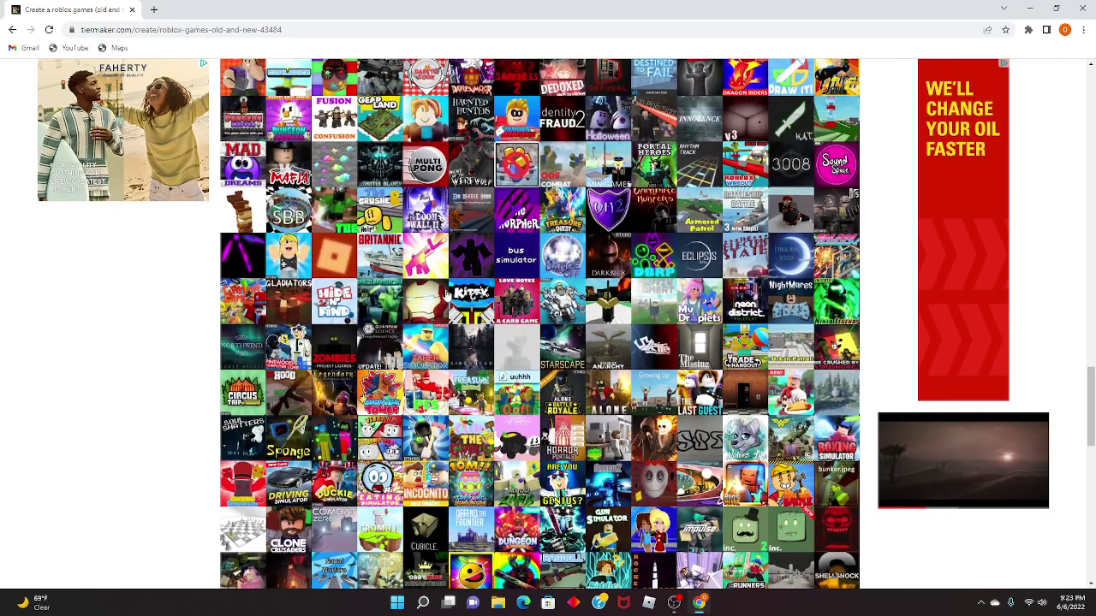
pyautogui.scroll(10, 433, 332)
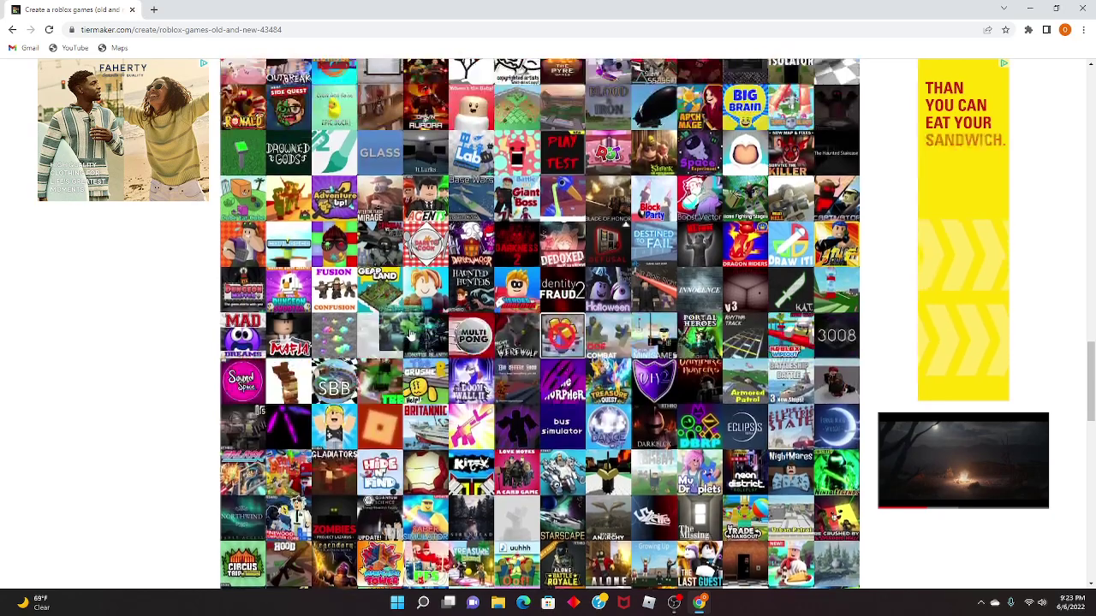
pyautogui.scroll(15, 433, 332)
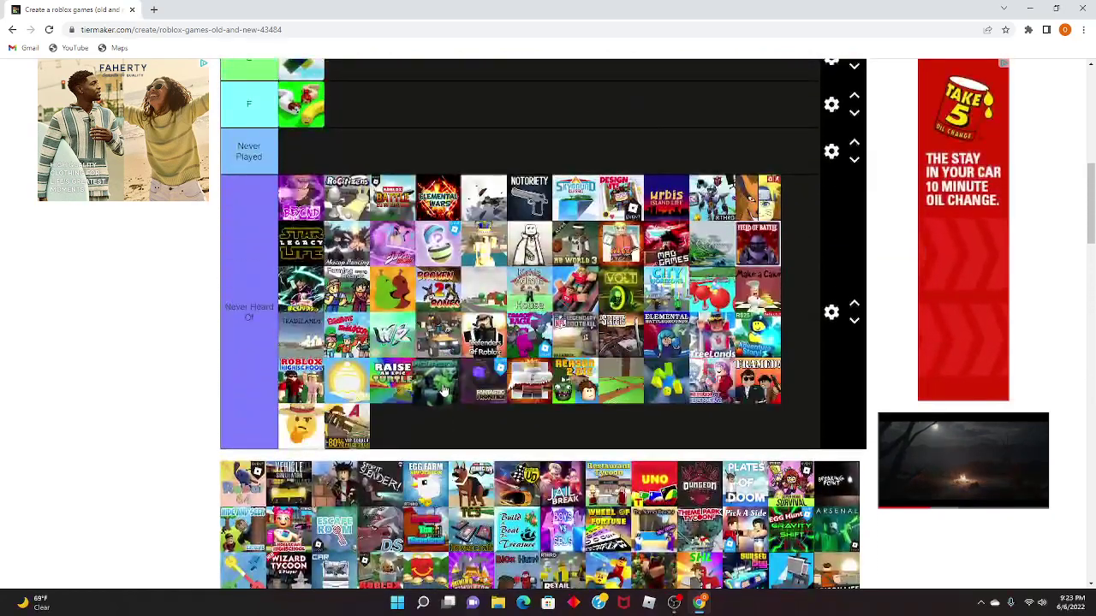
pyautogui.scroll(7, 562, 236)
pyautogui.moveTo(442, 391); pyautogui.dragTo(711, 210)
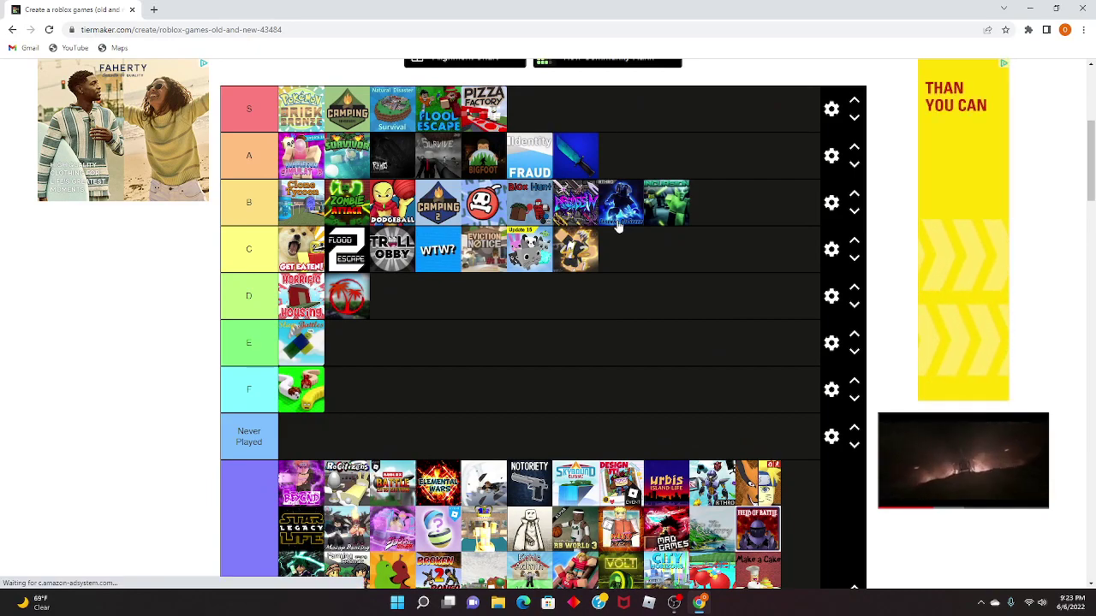